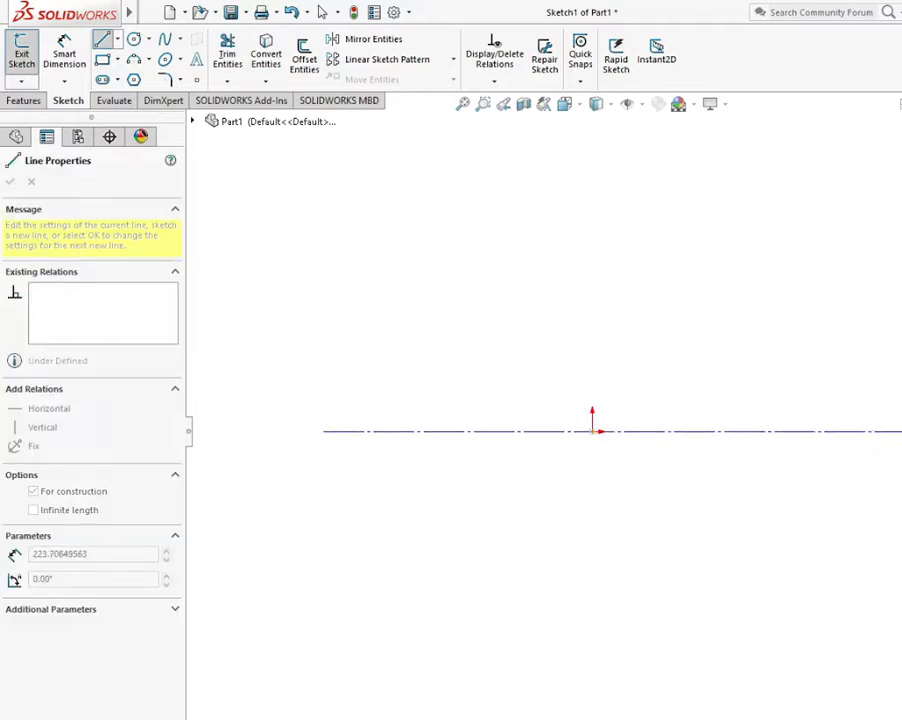
Finish the horizontal construction centerline passing through the origin at about 224 mm long.
{"action": "left_click", "coordinate": [901, 431]}
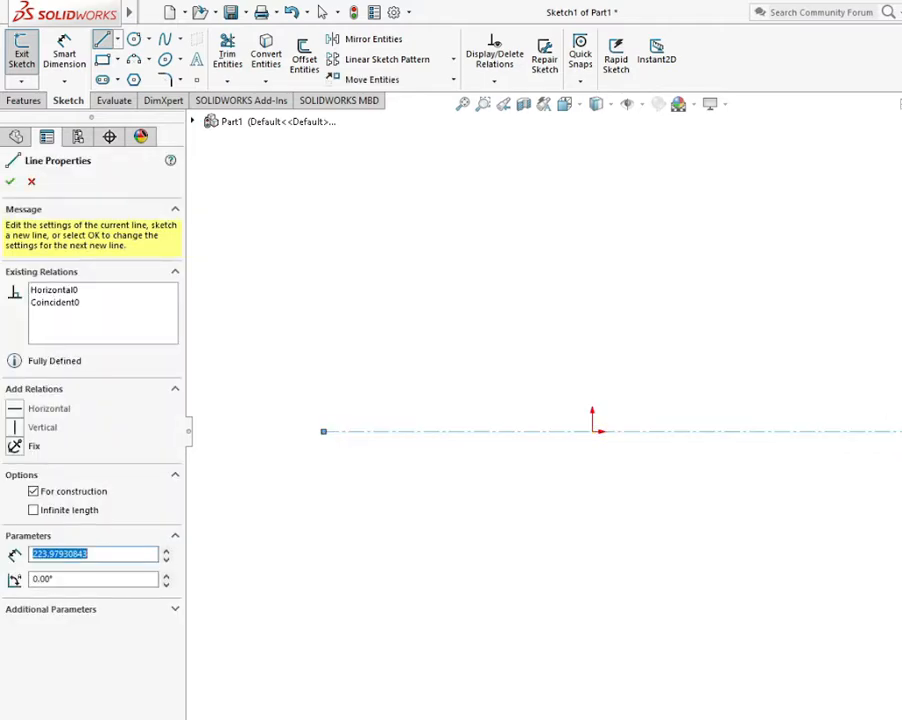
{"action": "right_click", "coordinate": [840, 432]}
{"action": "left_click", "coordinate": [878, 496]}
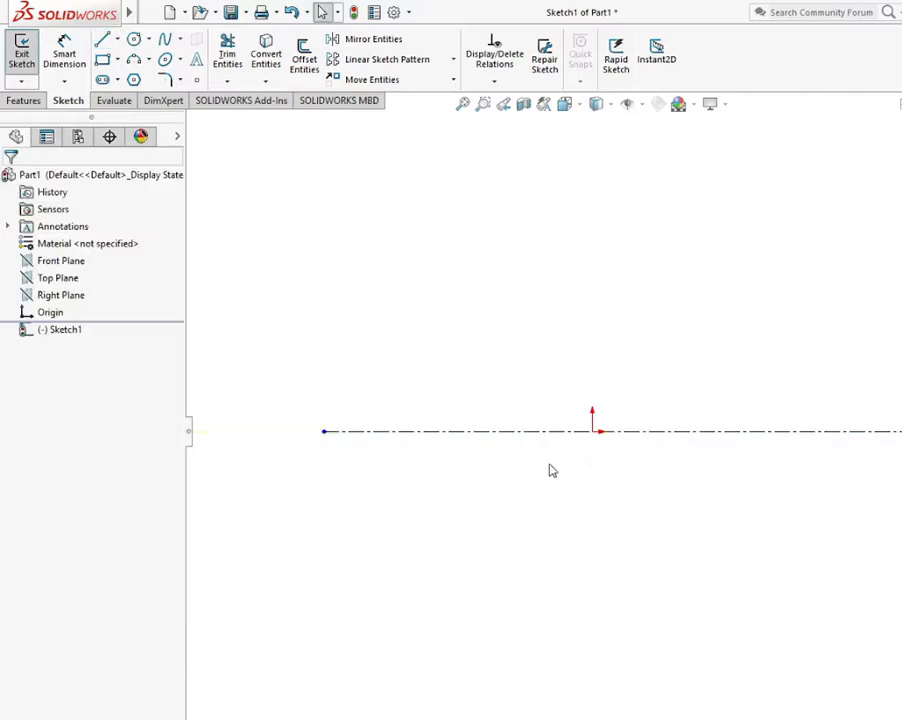
Sketch a vertical centerline about 60 mm long, rising from the horizontal centerline's height on the far right side of the origin.
{"action": "left_click", "coordinate": [117, 40]}
{"action": "left_click", "coordinate": [136, 76]}
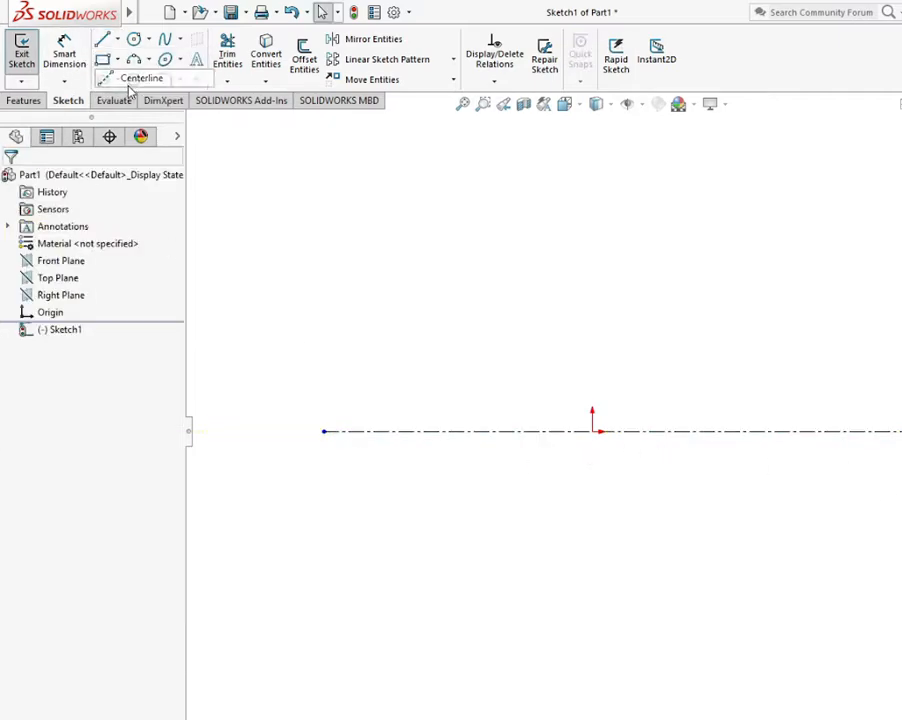
{"action": "left_click", "coordinate": [644, 431]}
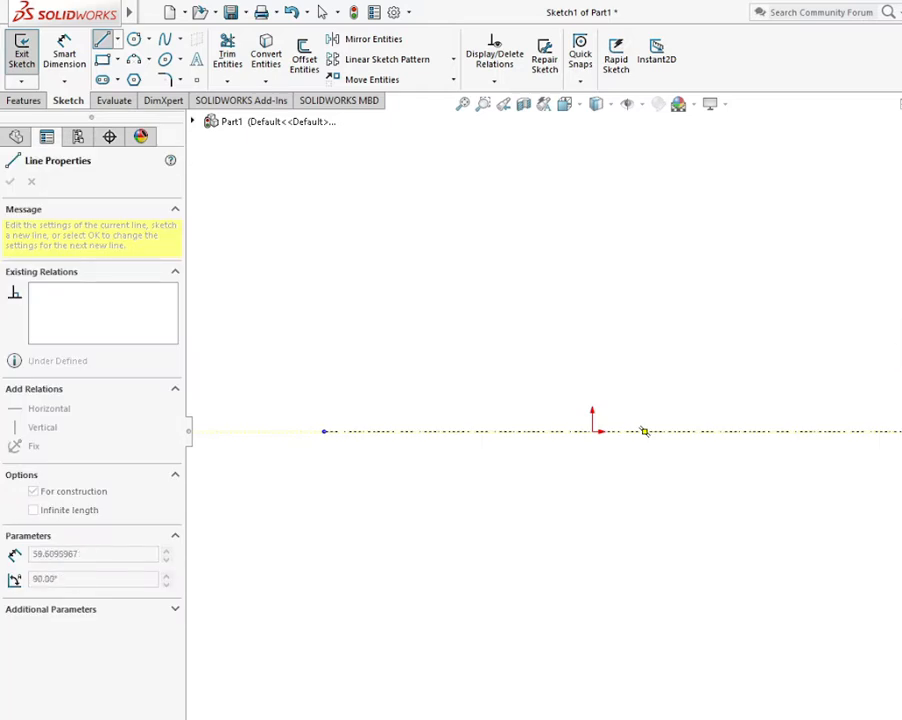
{"action": "right_click", "coordinate": [840, 236]}
{"action": "left_click", "coordinate": [880, 294]}
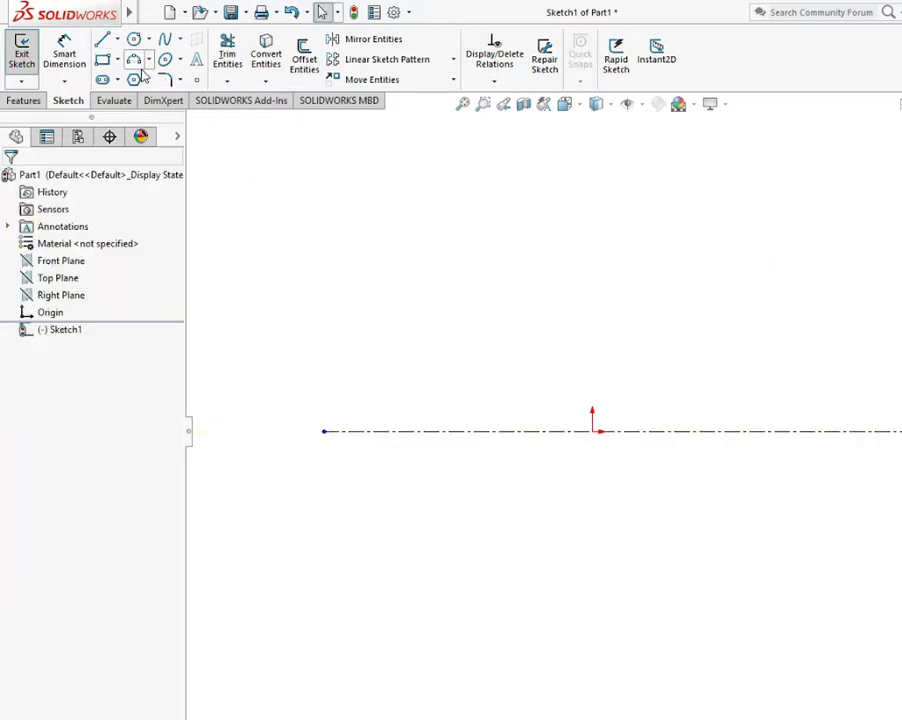
Sketch a vertical construction centerline rising from the origin to about the same height as the other vertical centerline.
{"action": "left_click", "coordinate": [100, 40]}
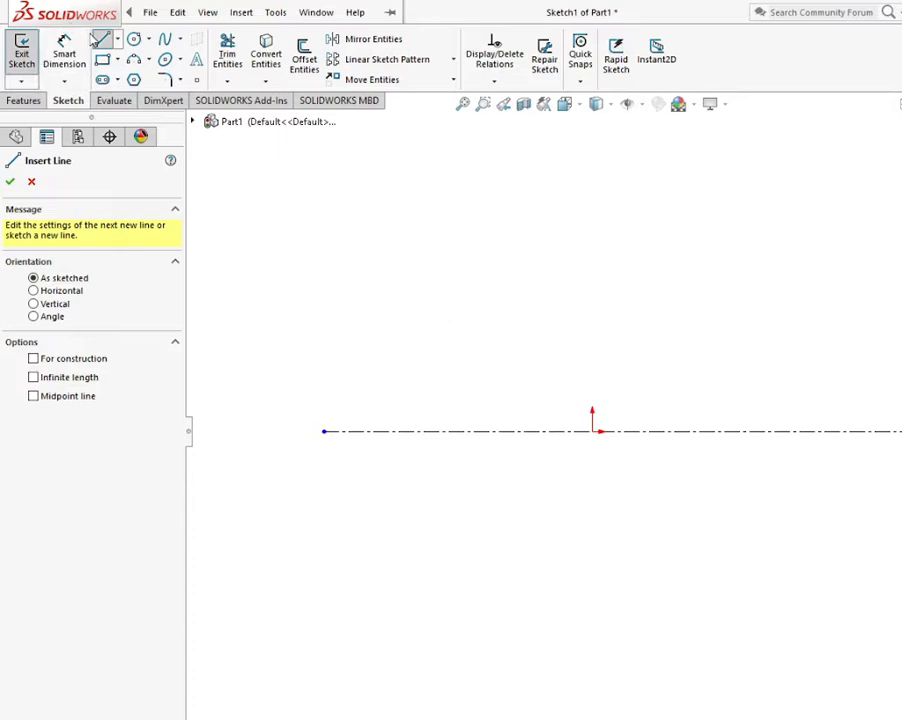
{"action": "left_click", "coordinate": [116, 40]}
{"action": "left_click", "coordinate": [135, 77]}
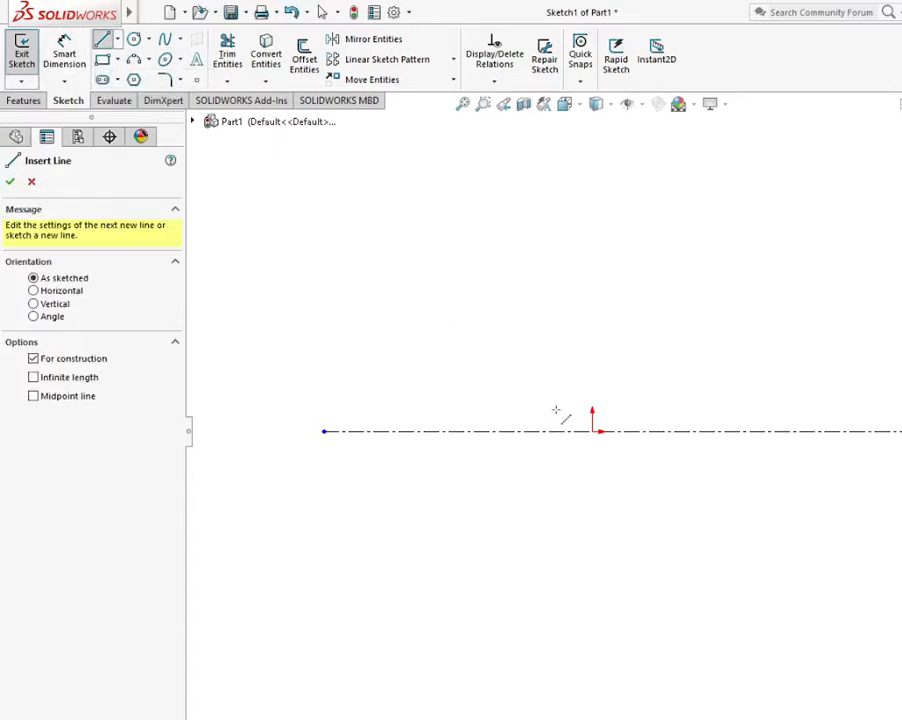
{"action": "left_click", "coordinate": [593, 431]}
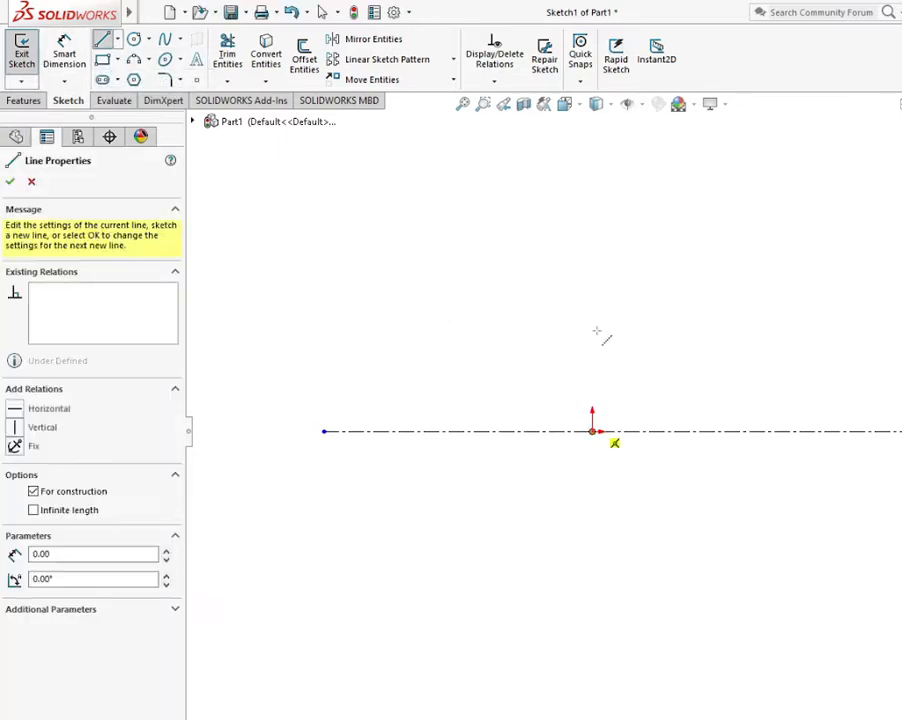
{"action": "left_click", "coordinate": [591, 260]}
{"action": "key", "text": "Escape"}
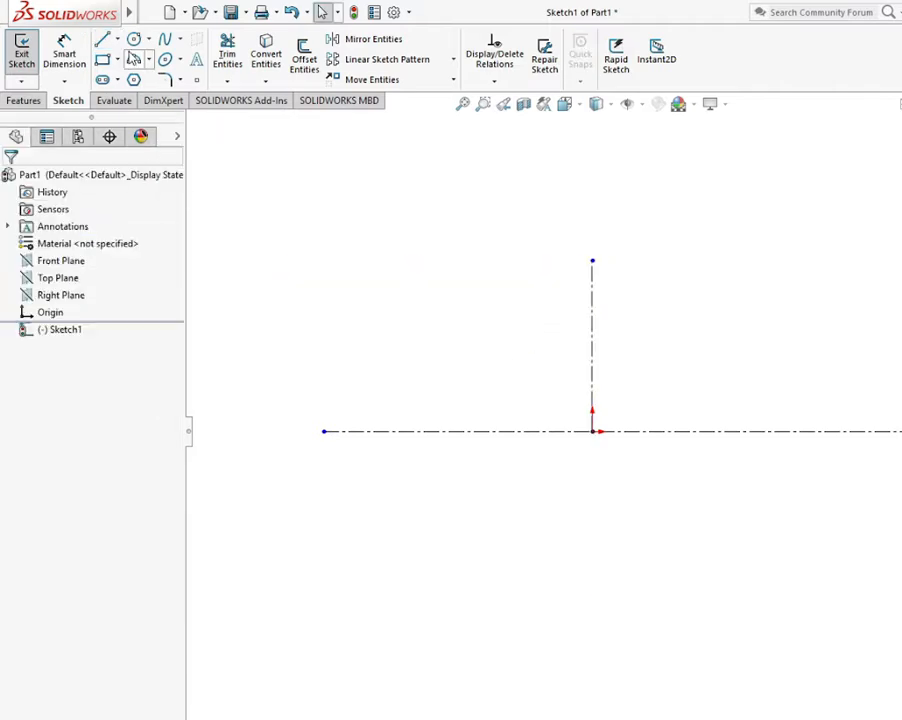
Sketch a vertical centerline about 62 mm long, rising from the horizontal centerline on the left side of the origin.
{"action": "left_click", "coordinate": [116, 40]}
{"action": "left_click", "coordinate": [135, 77]}
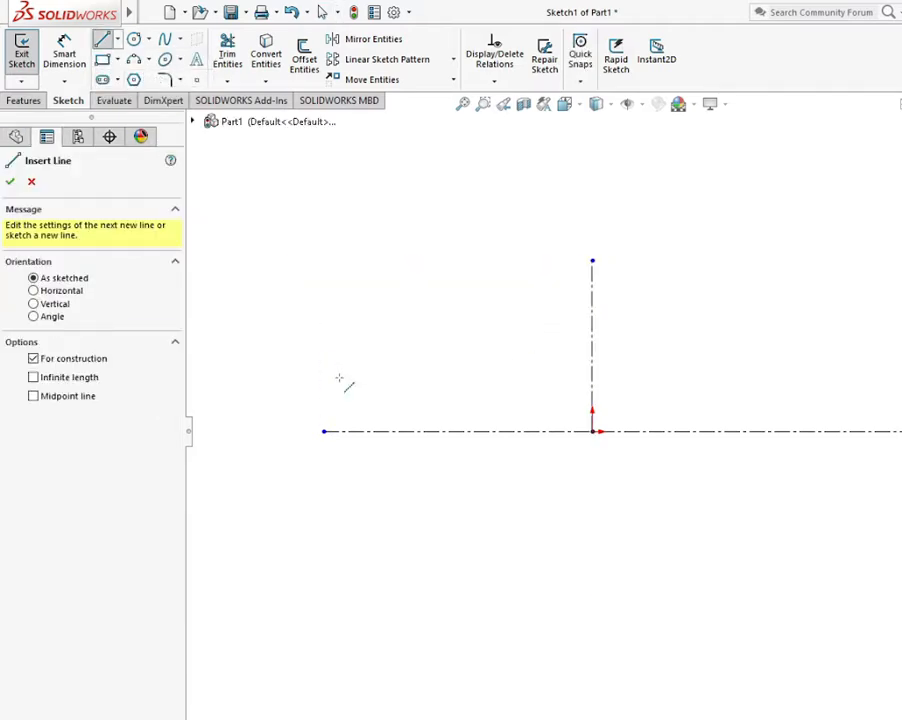
{"action": "left_click", "coordinate": [391, 431]}
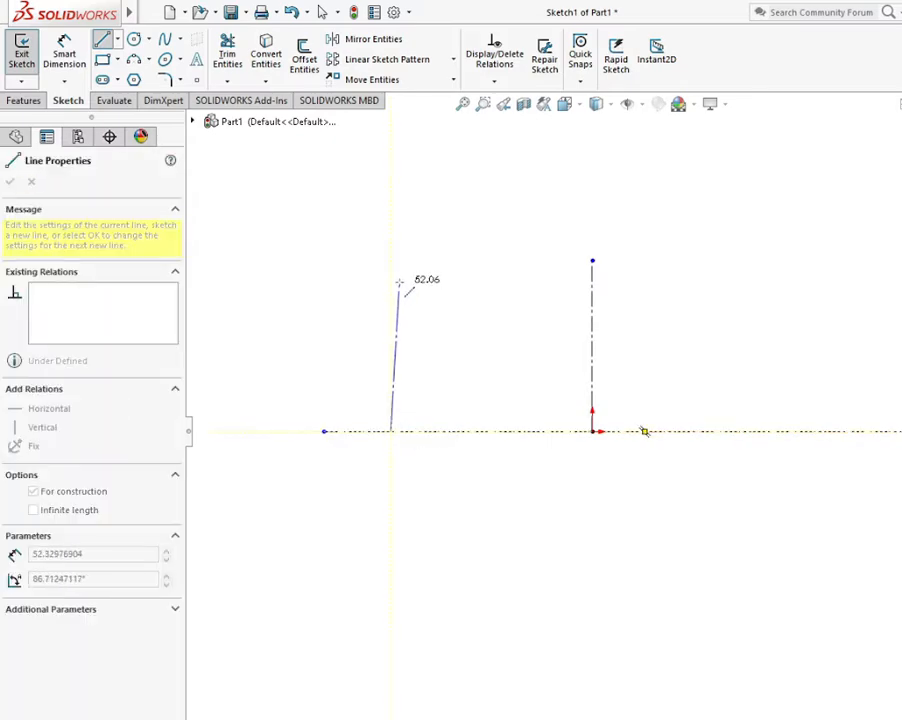
{"action": "left_click", "coordinate": [391, 256]}
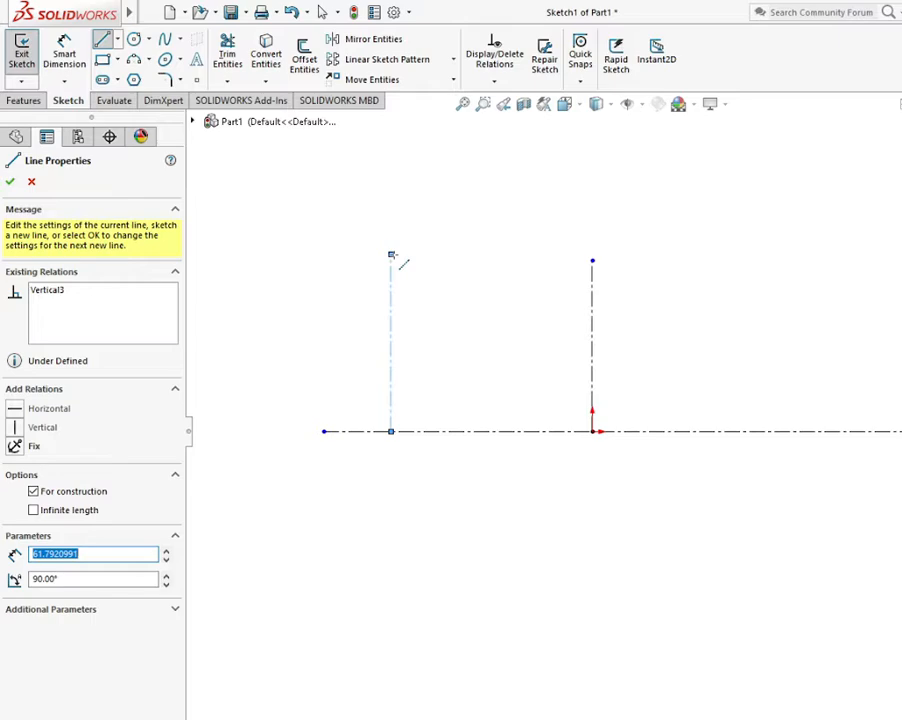
{"action": "right_click", "coordinate": [418, 282]}
{"action": "left_click", "coordinate": [420, 286]}
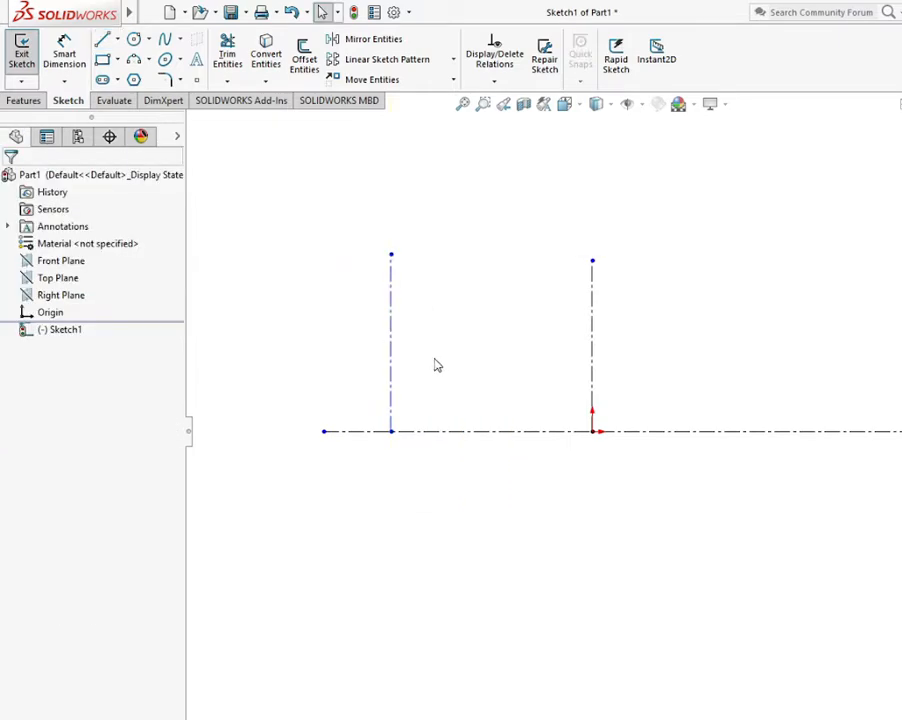
Dimension the distance between the origin and the base of the left vertical centerline as 22.5 mm.
{"action": "left_click", "coordinate": [62, 50]}
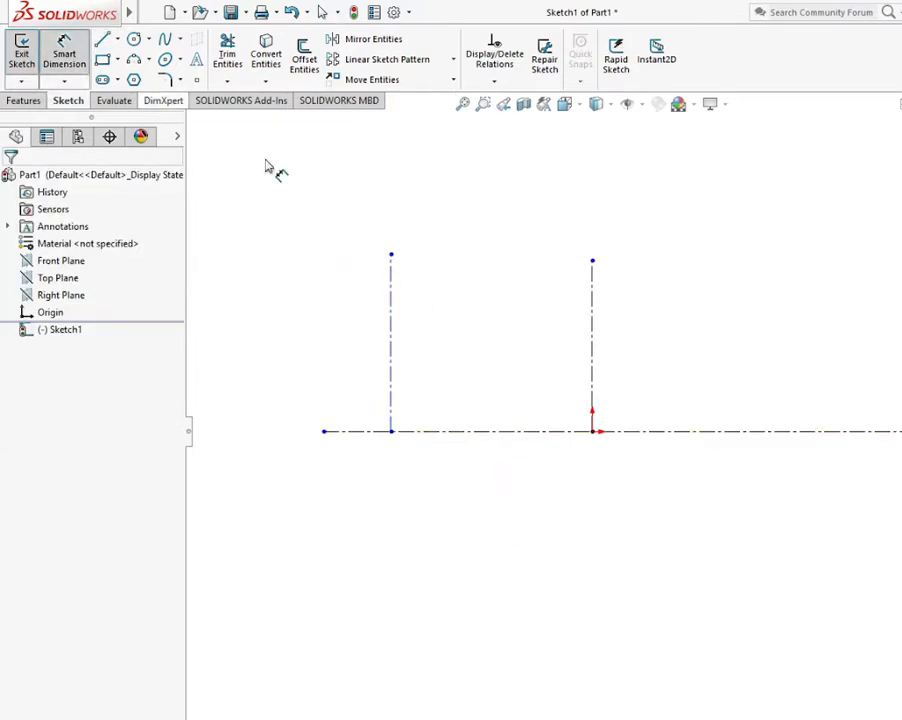
{"action": "left_click", "coordinate": [592, 432]}
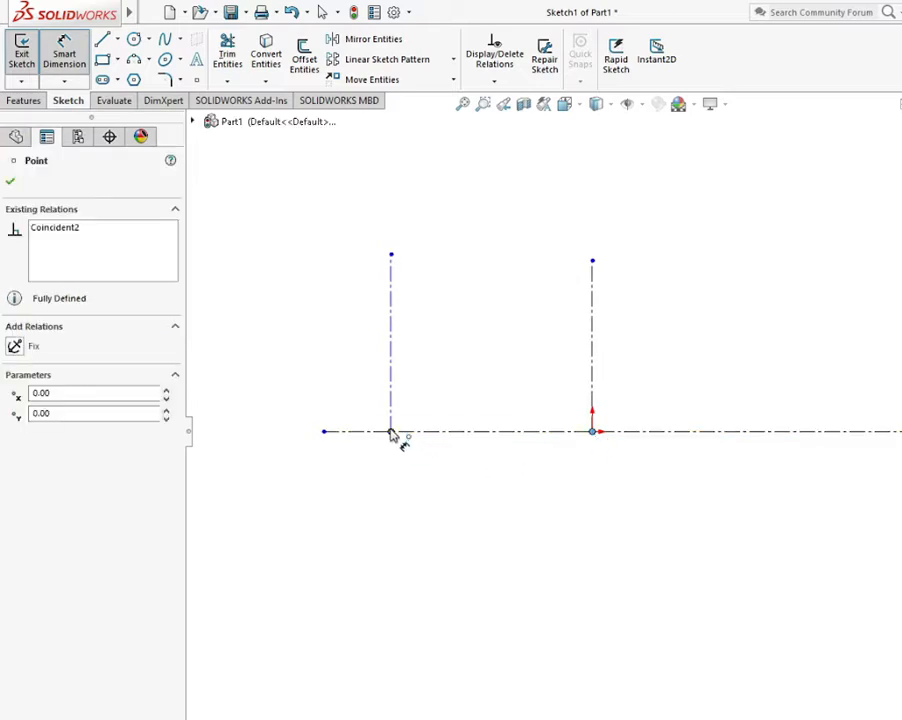
{"action": "left_click", "coordinate": [391, 432]}
{"action": "left_click", "coordinate": [498, 486]}
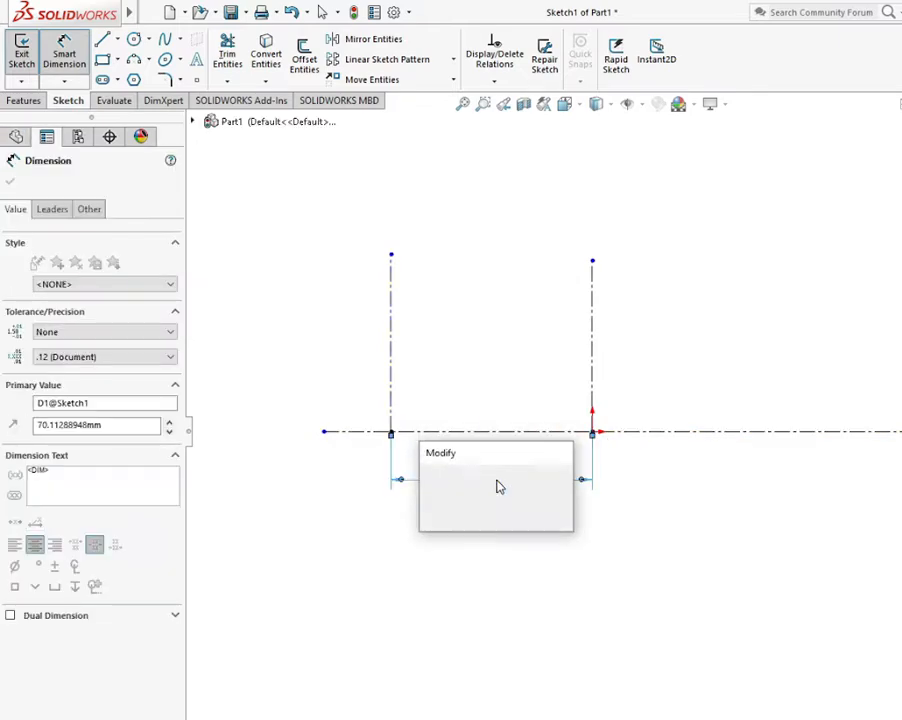
{"action": "type", "text": "22.5"}
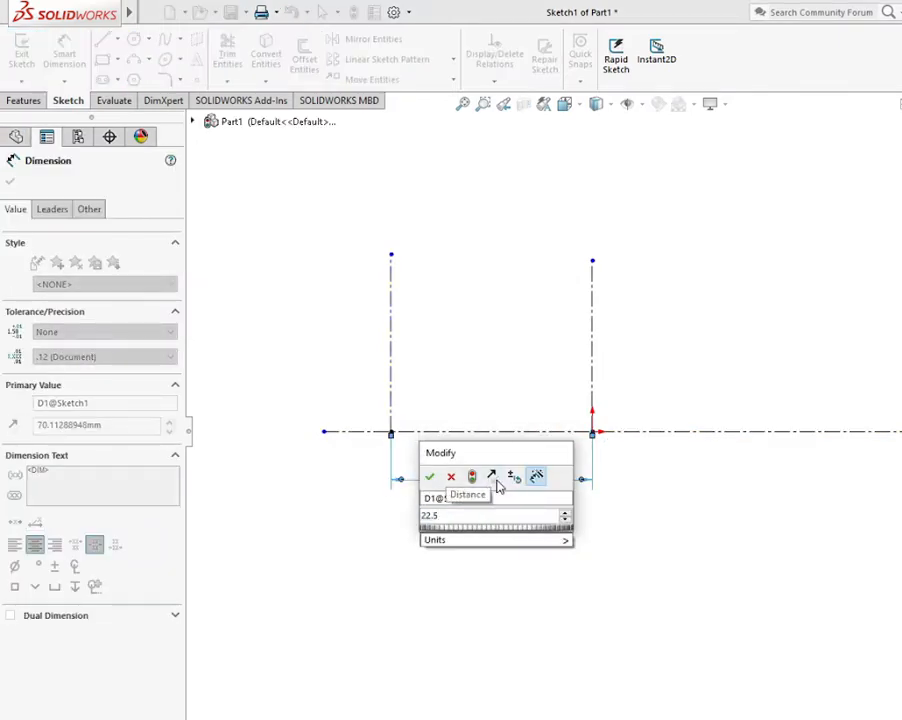
{"action": "left_click", "coordinate": [429, 477]}
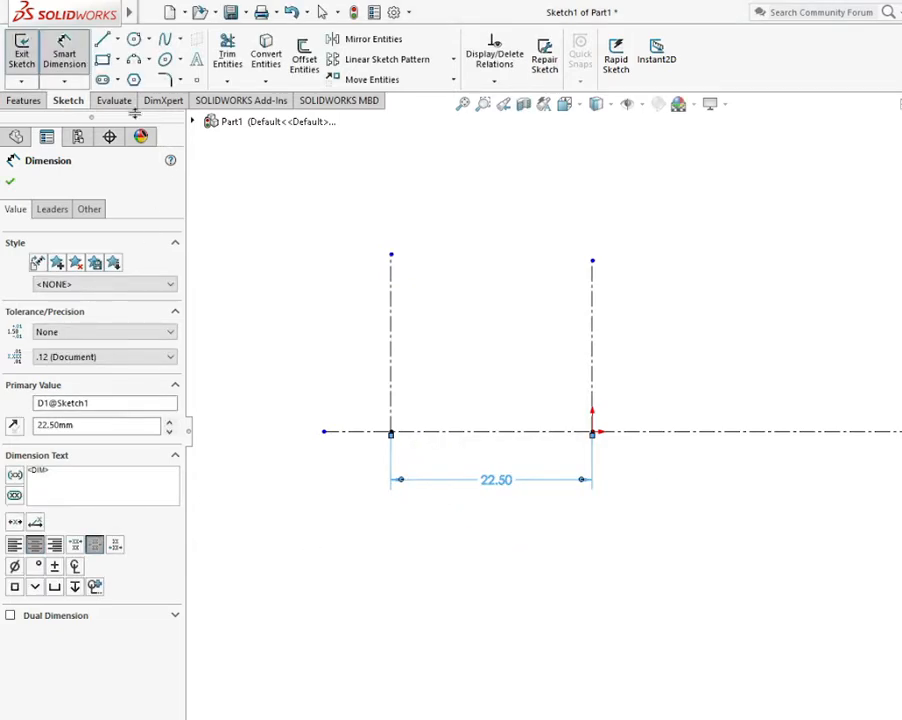
Dimension the distance between the origin and the base of the right vertical centerline as 105 mm.
{"action": "left_click", "coordinate": [593, 433]}
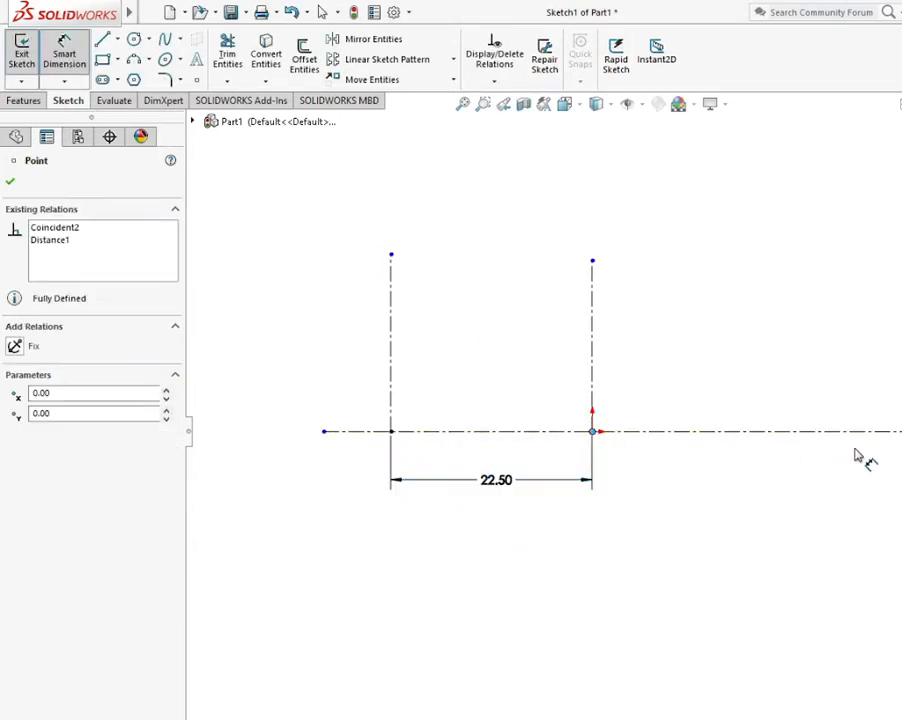
{"action": "left_click", "coordinate": [901, 431]}
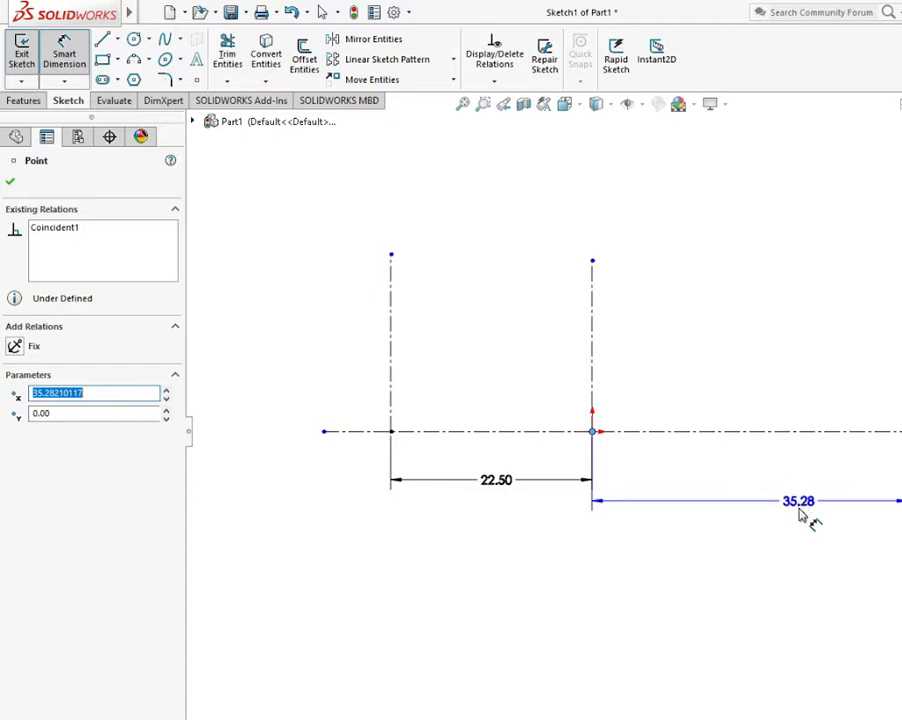
{"action": "left_click", "coordinate": [776, 553]}
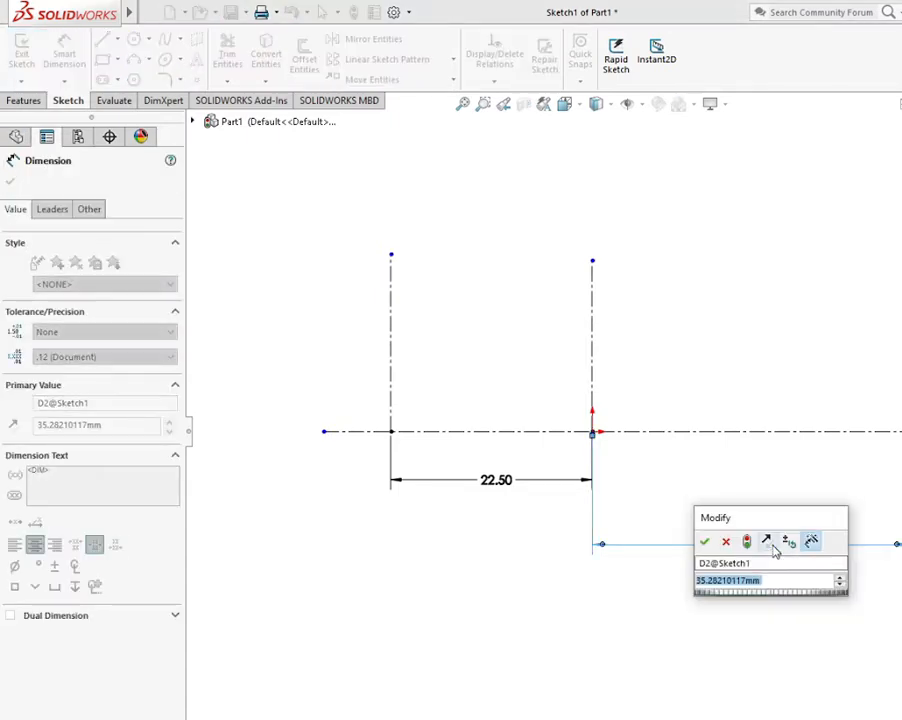
{"action": "type", "text": "105"}
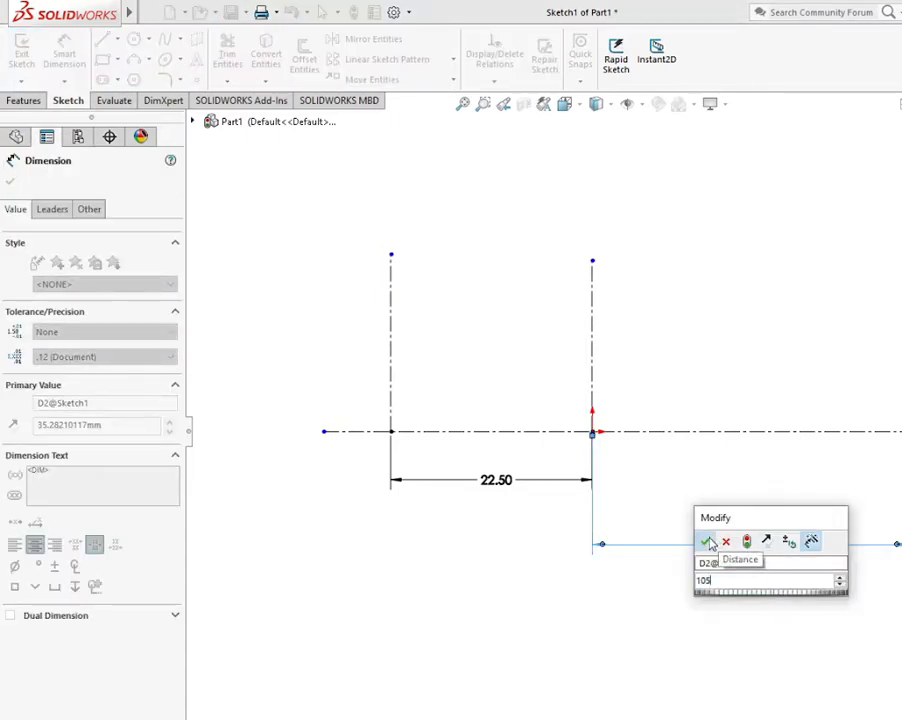
{"action": "left_click", "coordinate": [704, 541]}
{"action": "scroll", "coordinate": [898, 700], "scroll_direction": "down", "scroll_amount": 2}
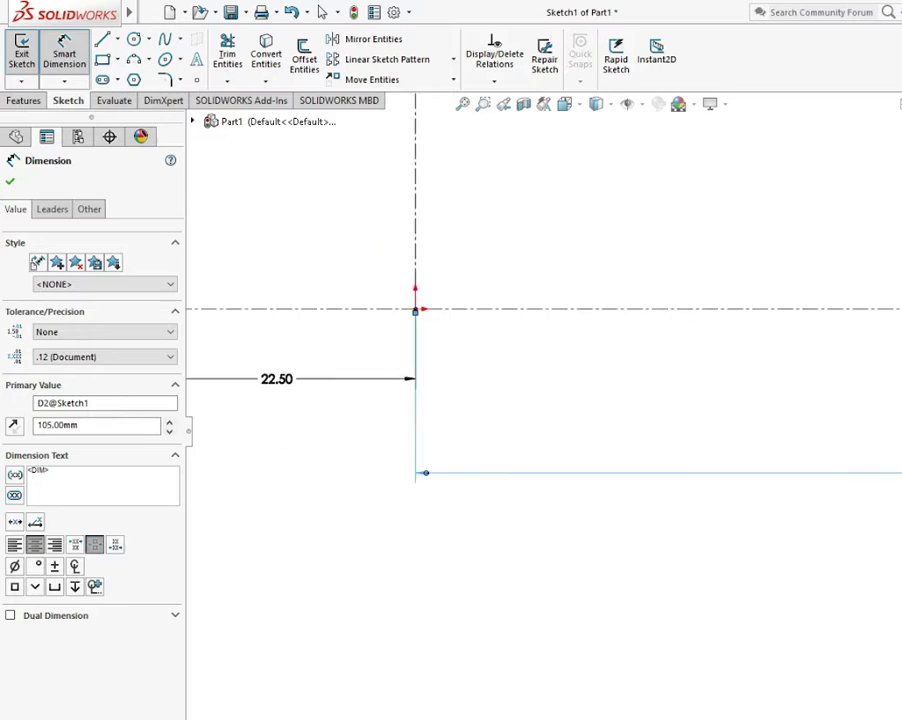
{"action": "scroll", "coordinate": [896, 596], "scroll_direction": "up", "scroll_amount": 8}
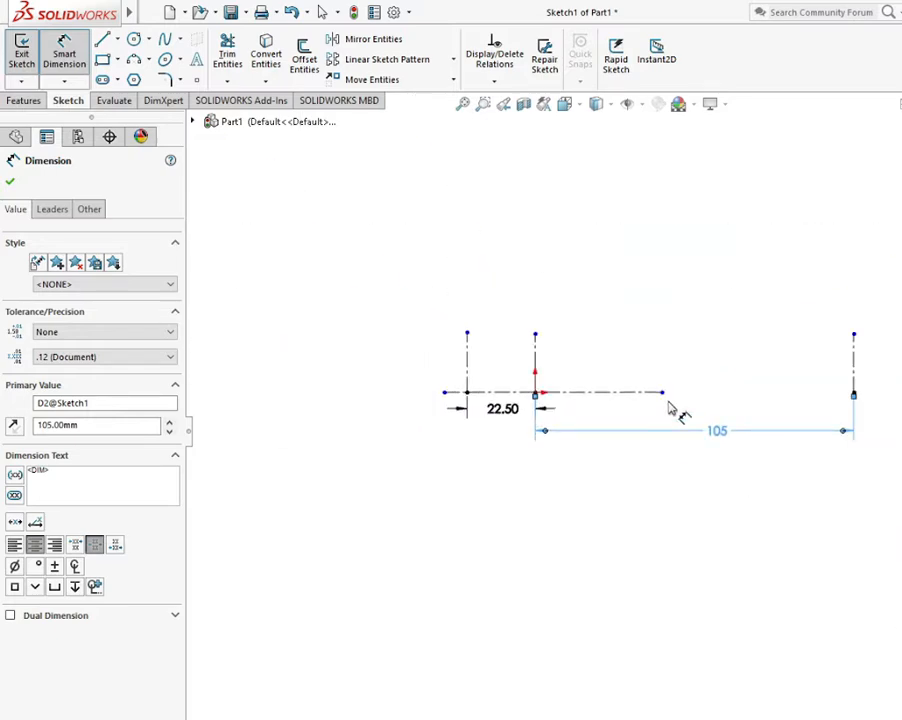
{"action": "left_click", "coordinate": [10, 182]}
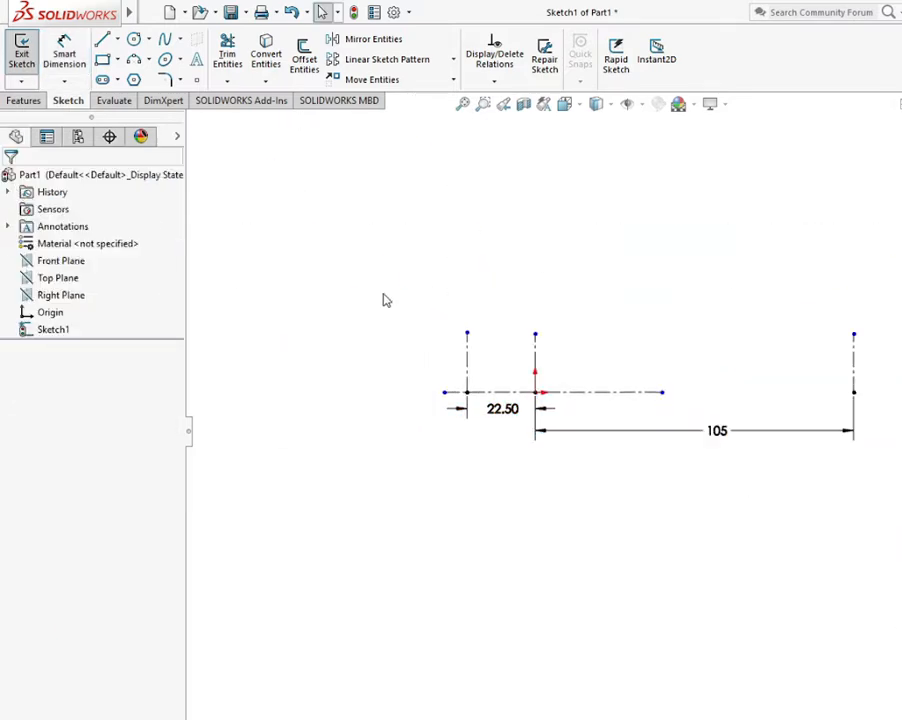
Extend the horizontal centerline beyond both outer vertical centerlines and line up the 22.50 dimension with the 105 dimension.
{"action": "left_click", "coordinate": [661, 392]}
{"action": "left_click_drag", "start_coordinate": [661, 392], "coordinate": [901, 392]}
{"action": "left_click_drag", "start_coordinate": [447, 397], "coordinate": [396, 395]}
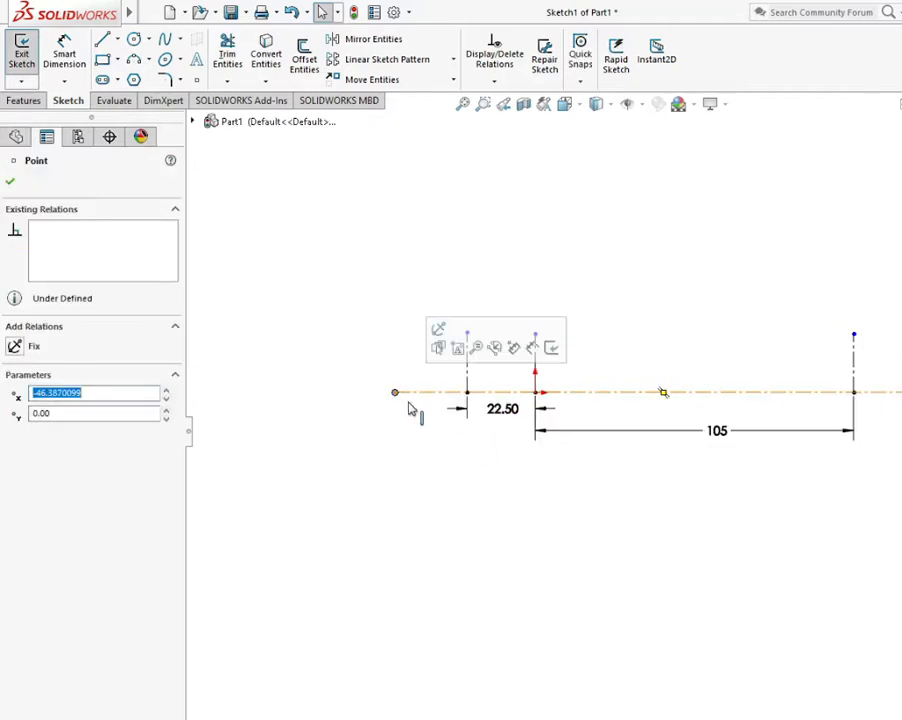
{"action": "left_click", "coordinate": [10, 183]}
{"action": "left_click_drag", "start_coordinate": [504, 414], "coordinate": [503, 437]}
{"action": "left_click", "coordinate": [536, 483]}
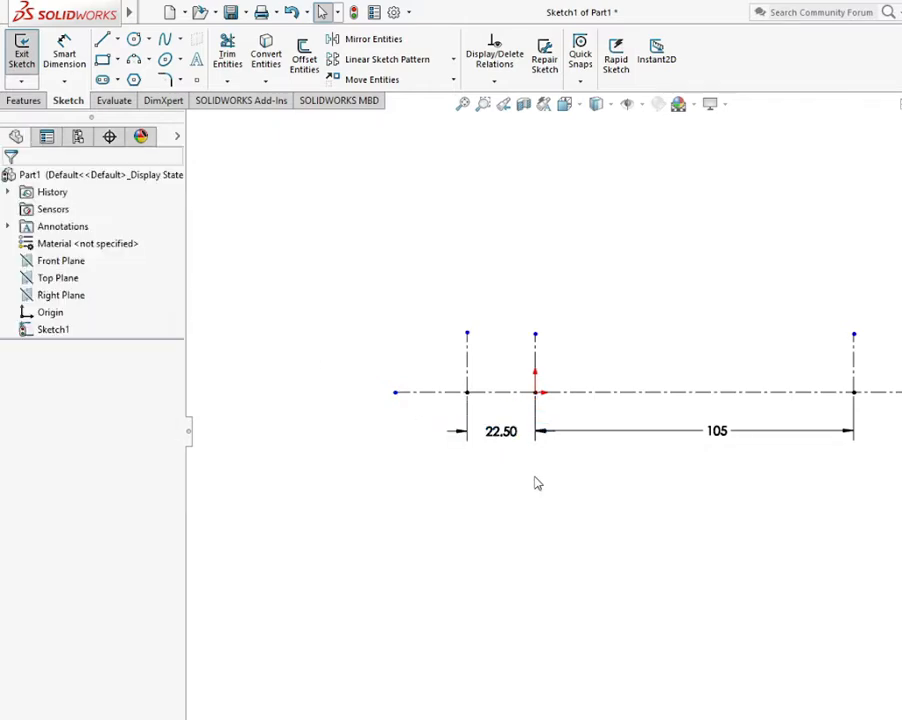
Sketch a 180° three-point arc of about 10 mm radius, bulging left at the horizontal centerline's left end.
{"action": "scroll", "coordinate": [576, 458], "scroll_direction": "down", "scroll_amount": 3}
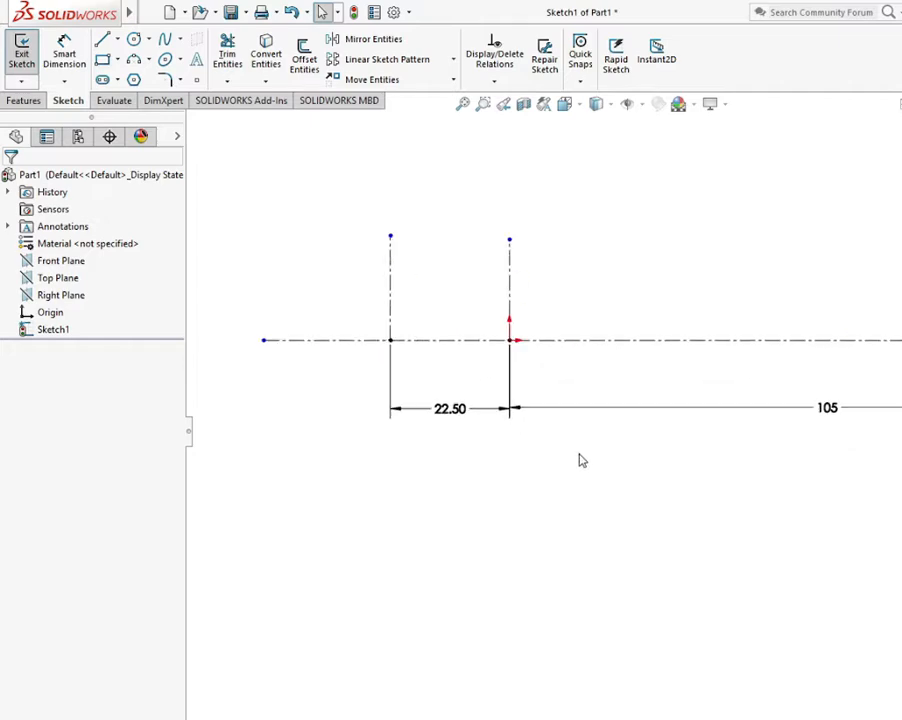
{"action": "scroll", "coordinate": [580, 458], "scroll_direction": "up", "scroll_amount": 2}
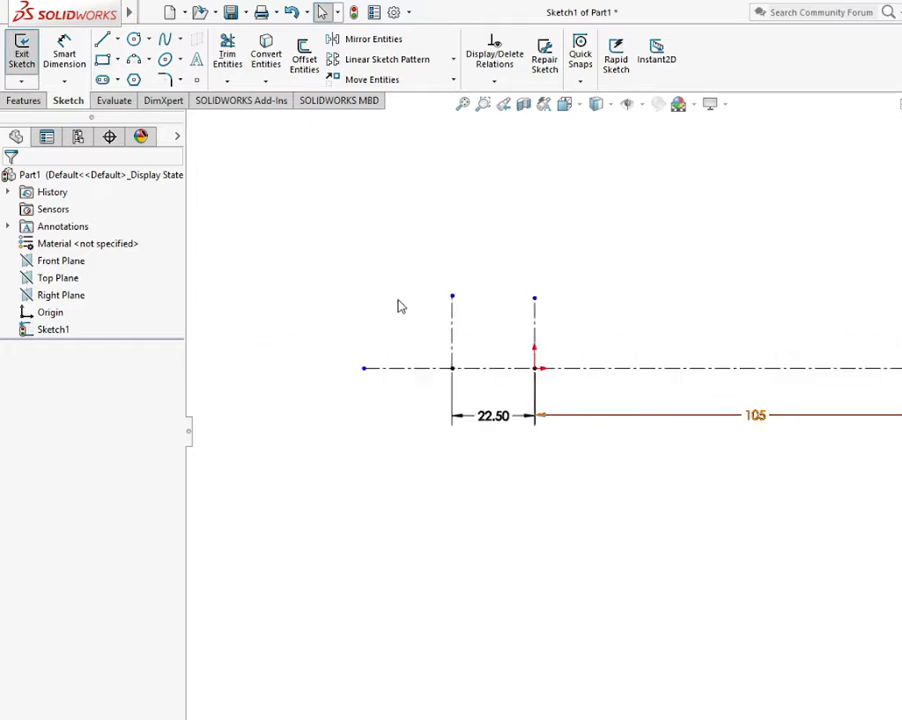
{"action": "left_click", "coordinate": [134, 61]}
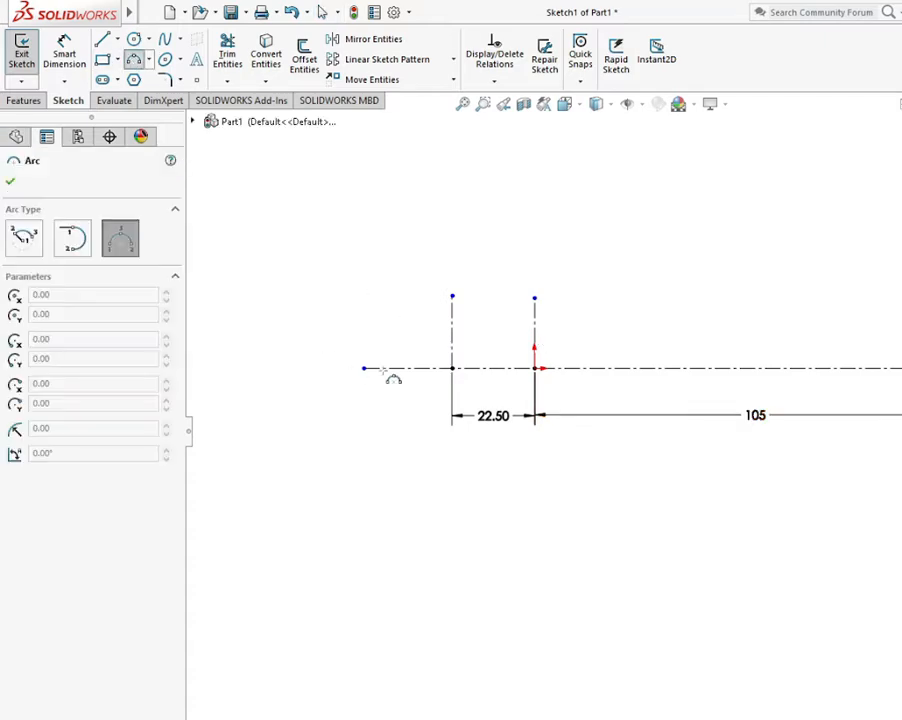
{"action": "left_click", "coordinate": [398, 329]}
{"action": "left_click", "coordinate": [398, 402]}
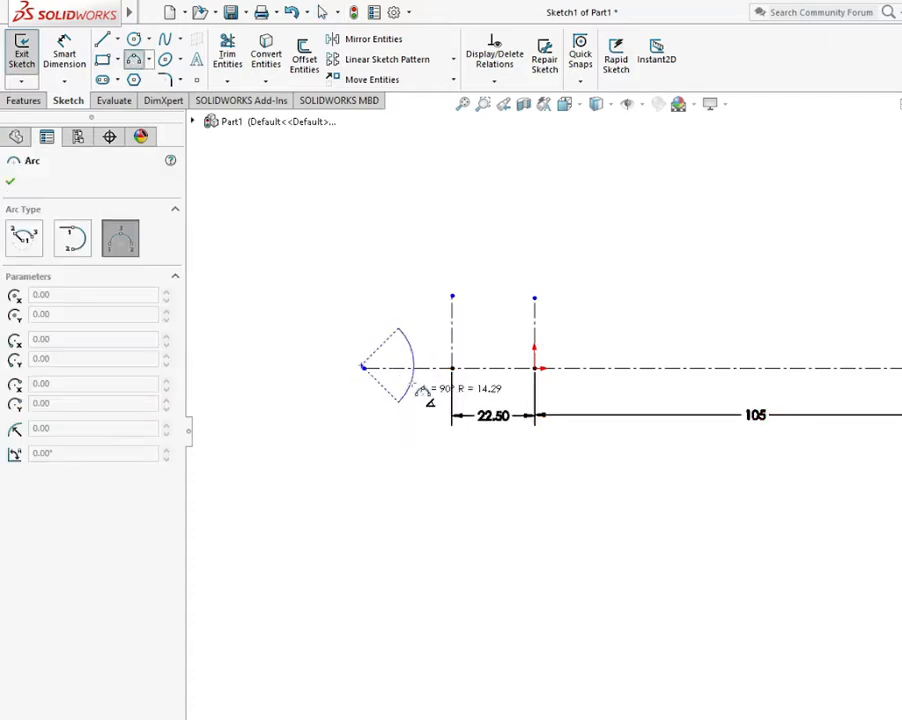
{"action": "left_click", "coordinate": [362, 367]}
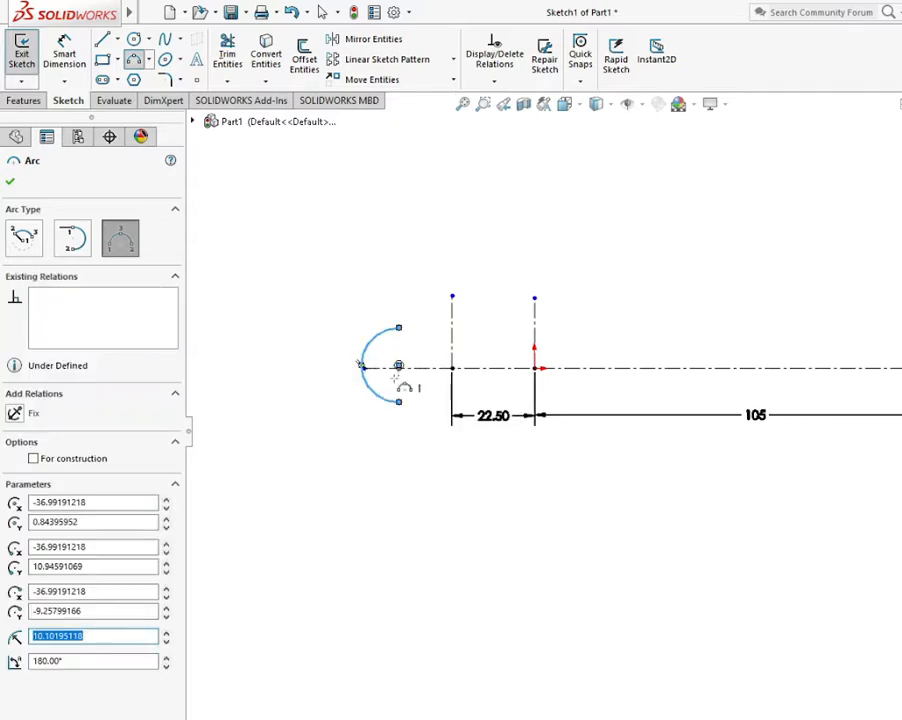
{"action": "left_click", "coordinate": [10, 182]}
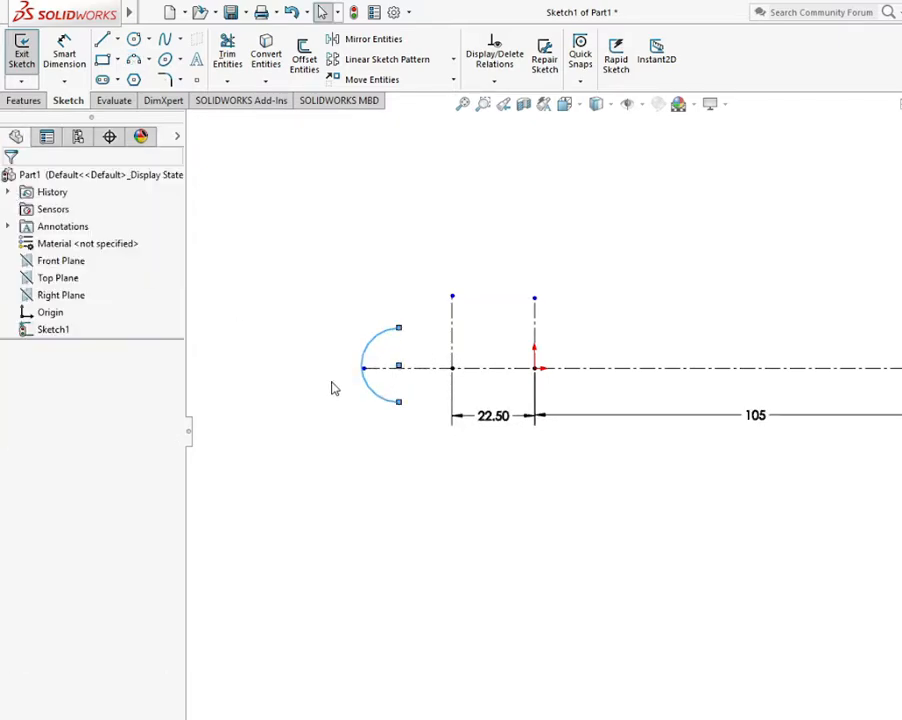
Merge the left arc's center point with the base of the left vertical centerline.
{"action": "left_click", "coordinate": [398, 366]}
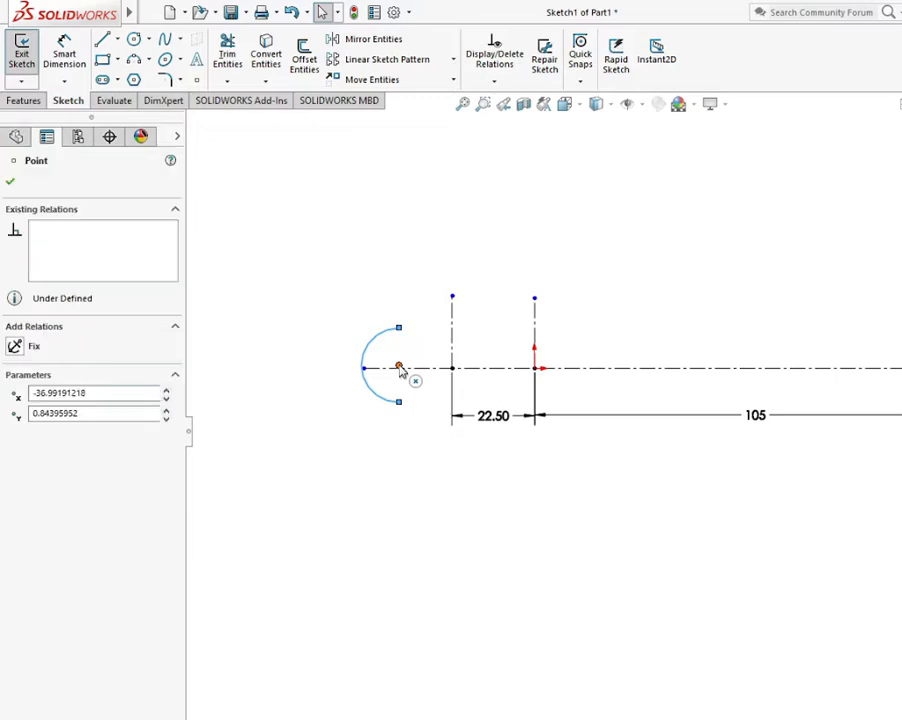
{"action": "left_click", "coordinate": [452, 368], "text": "ctrl"}
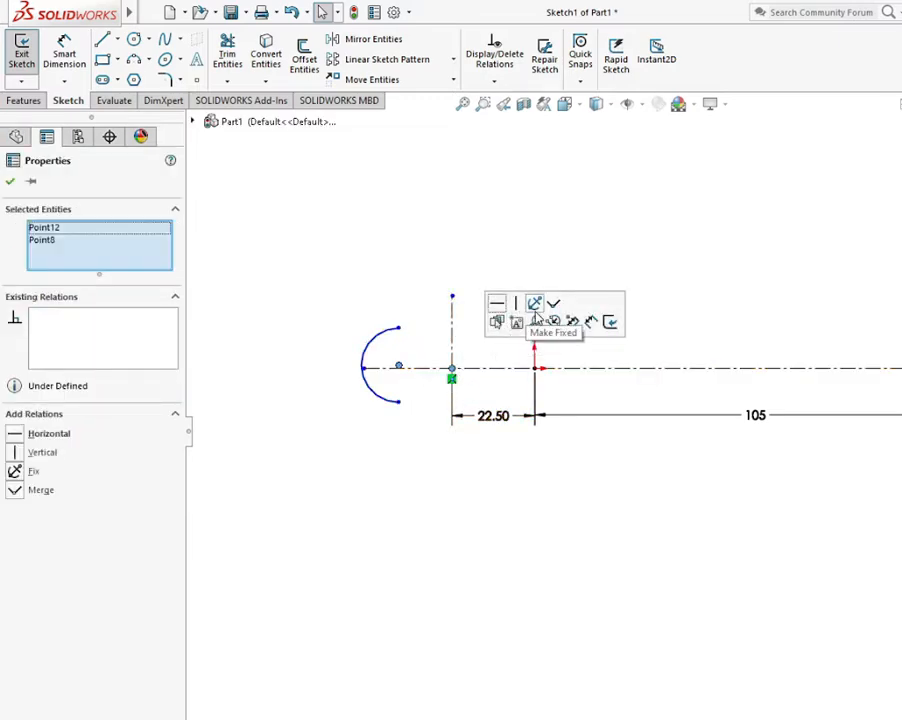
{"action": "left_click", "coordinate": [553, 302]}
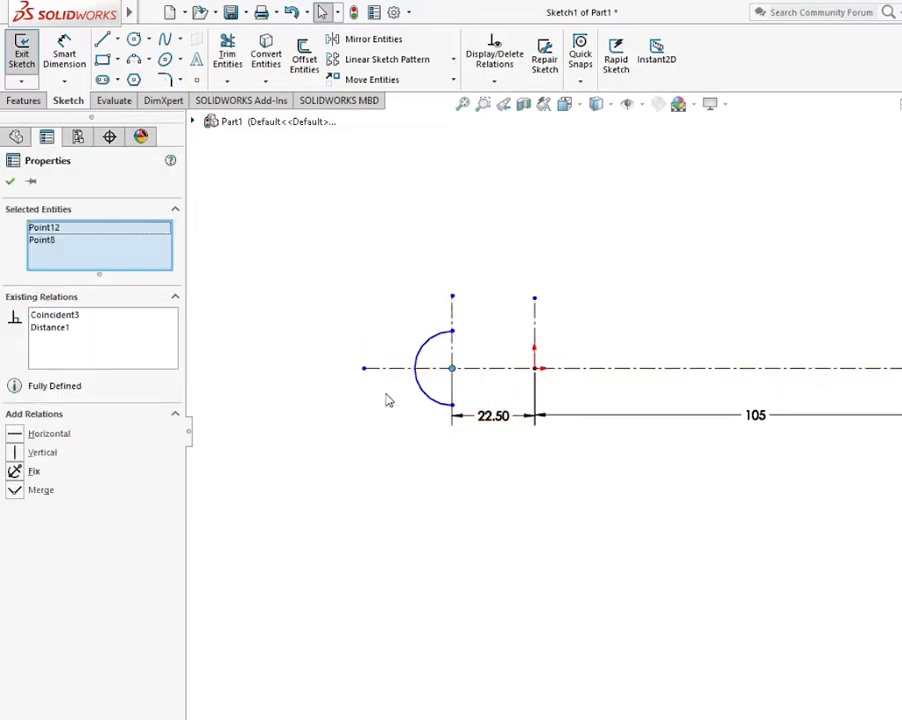
{"action": "left_click", "coordinate": [9, 181]}
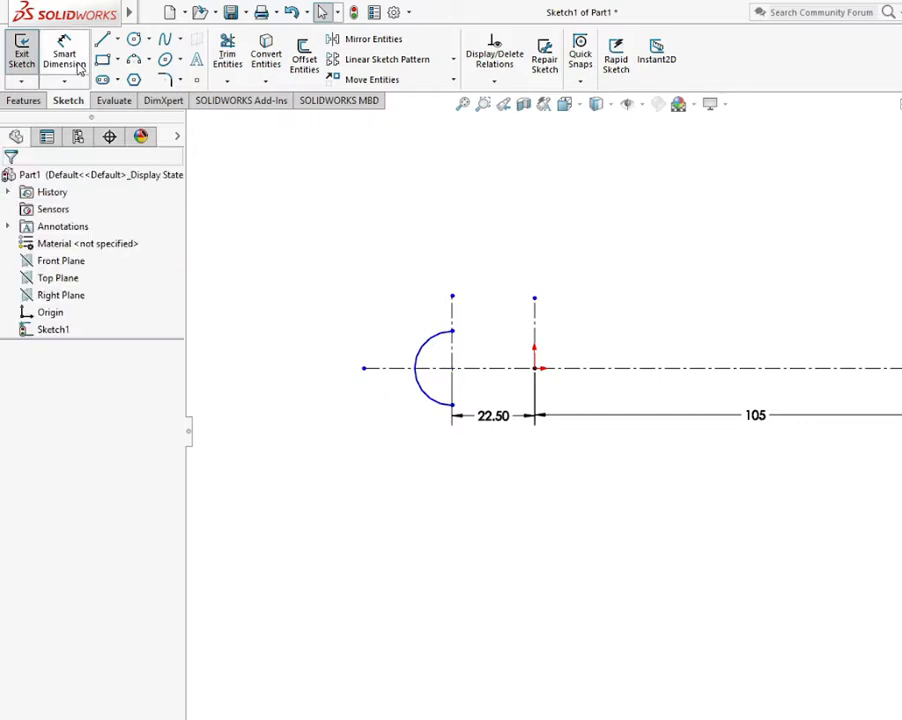
Dimension the left end arc's radius as 10 mm.
{"action": "left_click", "coordinate": [64, 55]}
{"action": "left_click", "coordinate": [418, 354]}
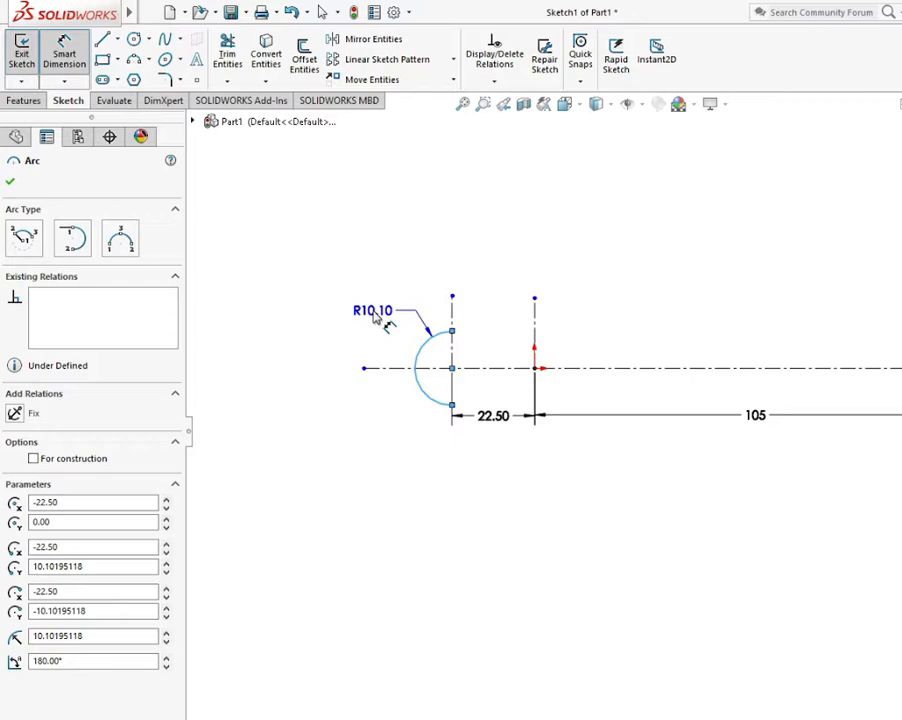
{"action": "left_click", "coordinate": [376, 317]}
{"action": "type", "text": "10"}
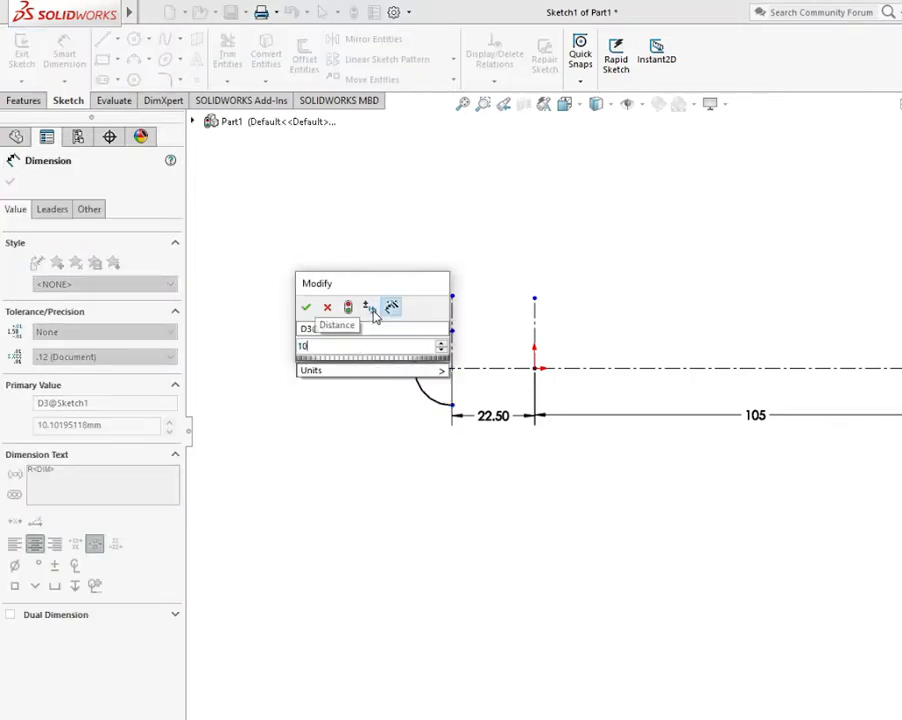
{"action": "left_click", "coordinate": [306, 307]}
{"action": "key", "text": "Escape"}
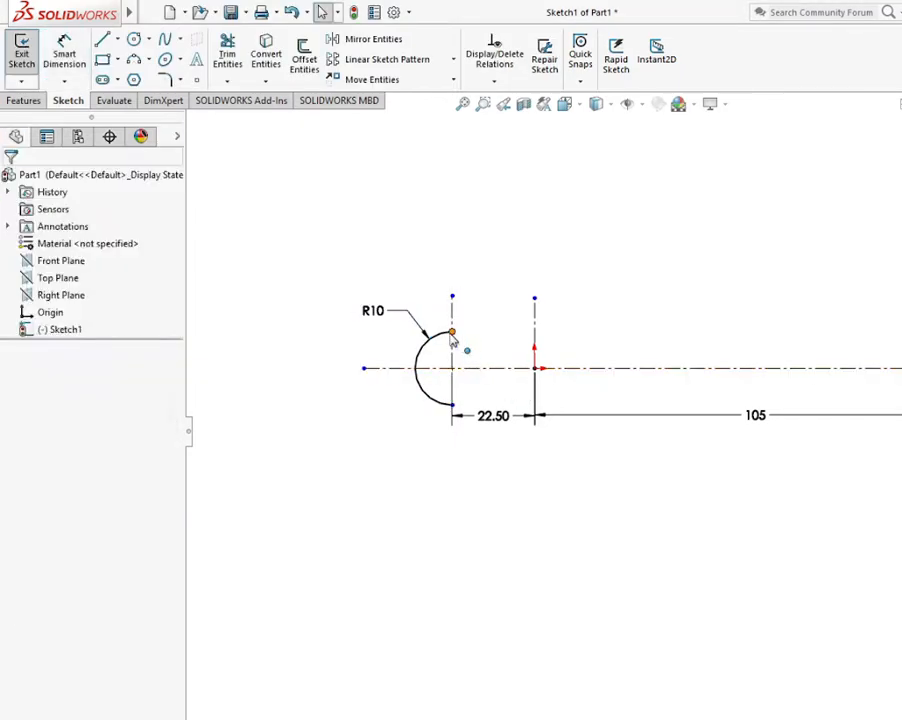
Add a vertical relation between the two endpoints of the R10 arc.
{"action": "left_click", "coordinate": [452, 333]}
{"action": "left_click", "coordinate": [454, 409], "text": "ctrl"}
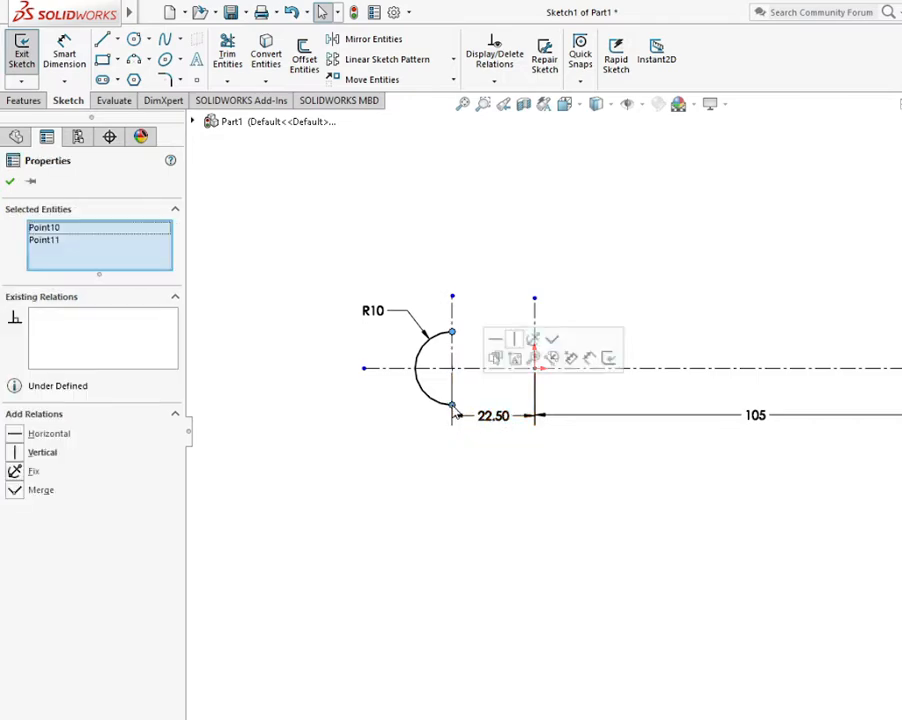
{"action": "left_click", "coordinate": [42, 453]}
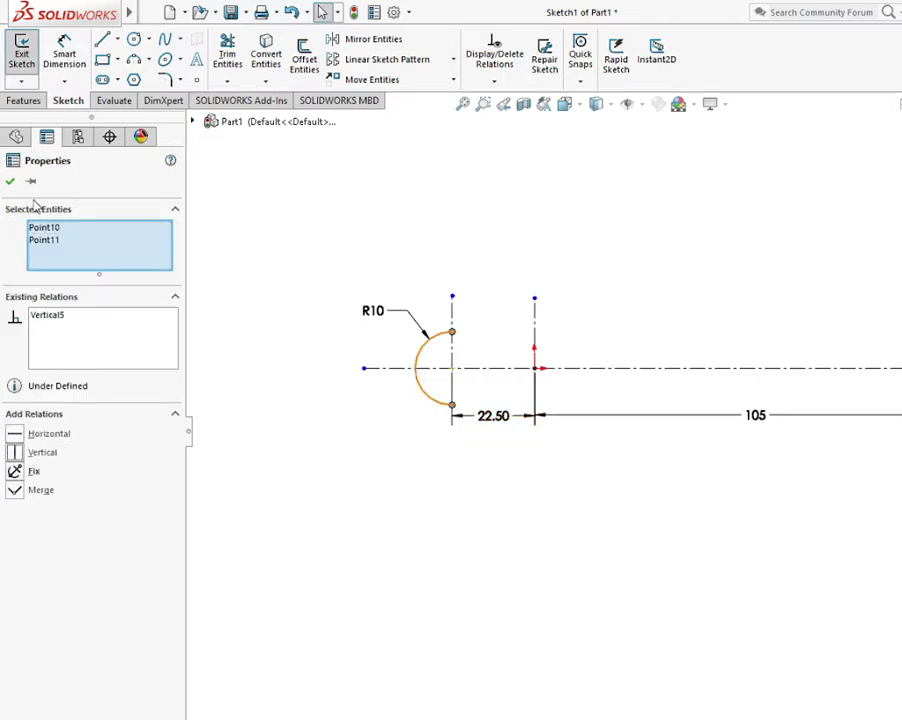
{"action": "left_click", "coordinate": [9, 181]}
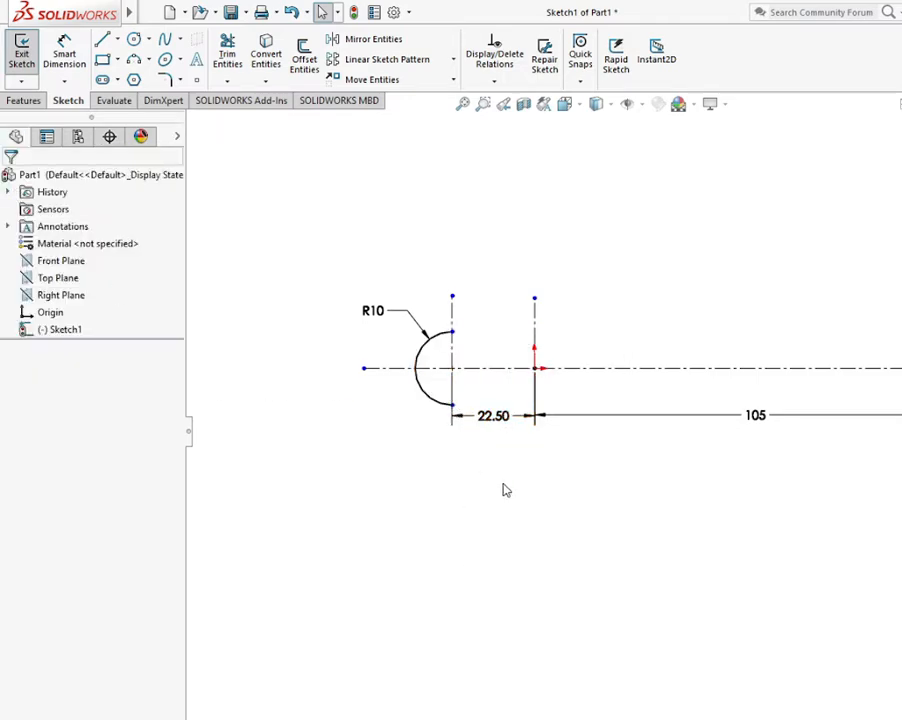
Sketch a centerpoint arc of about 16.2 mm radius and 71° centered on the origin, crossing the vertical centerline above it.
{"action": "left_click", "coordinate": [141, 62]}
{"action": "left_click", "coordinate": [149, 62]}
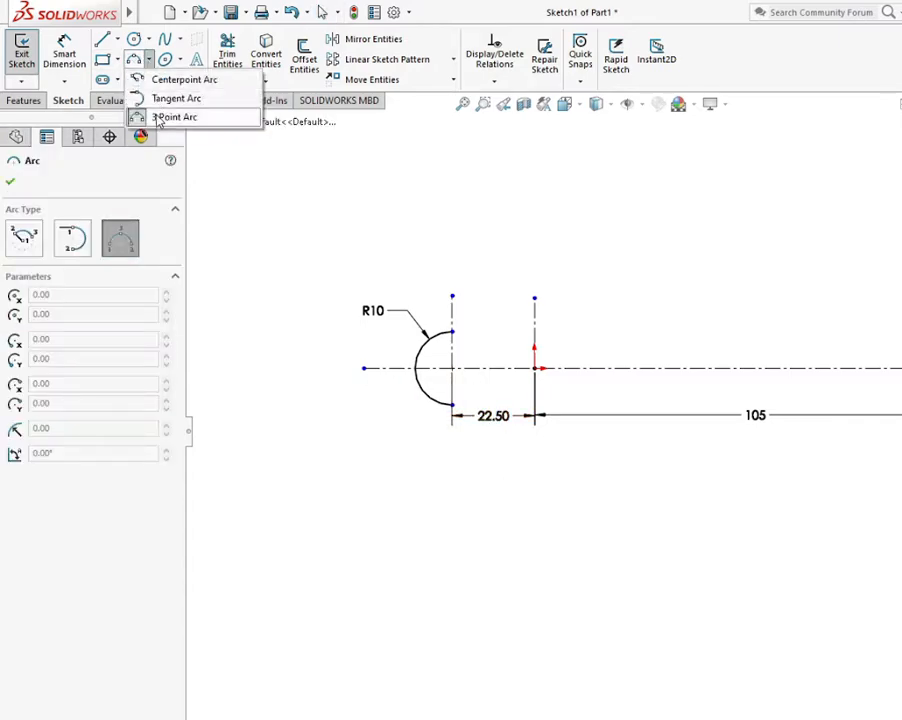
{"action": "left_click", "coordinate": [150, 80]}
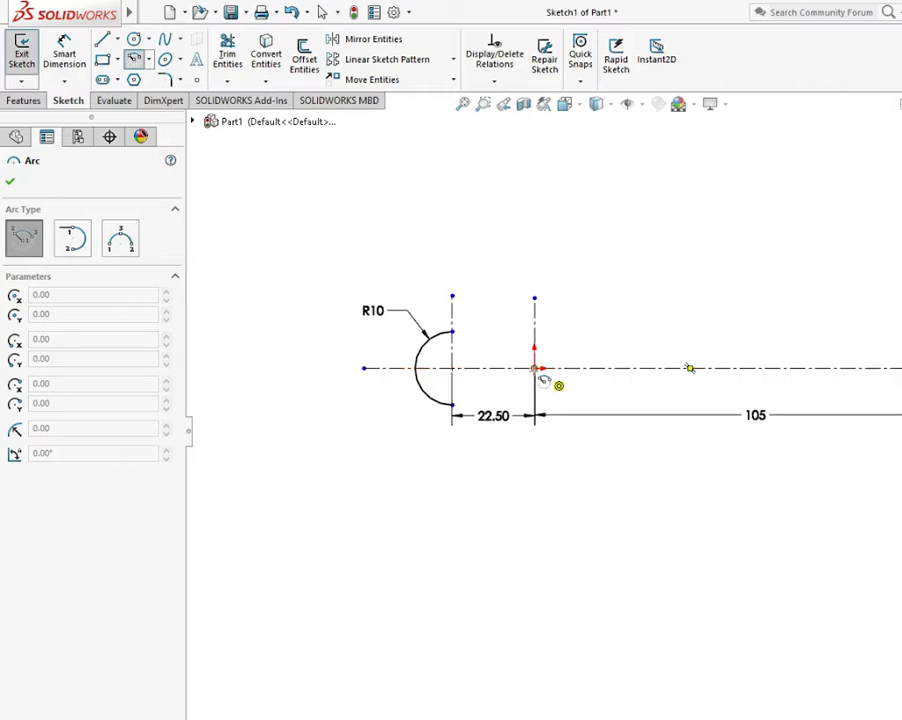
{"action": "left_click", "coordinate": [536, 369]}
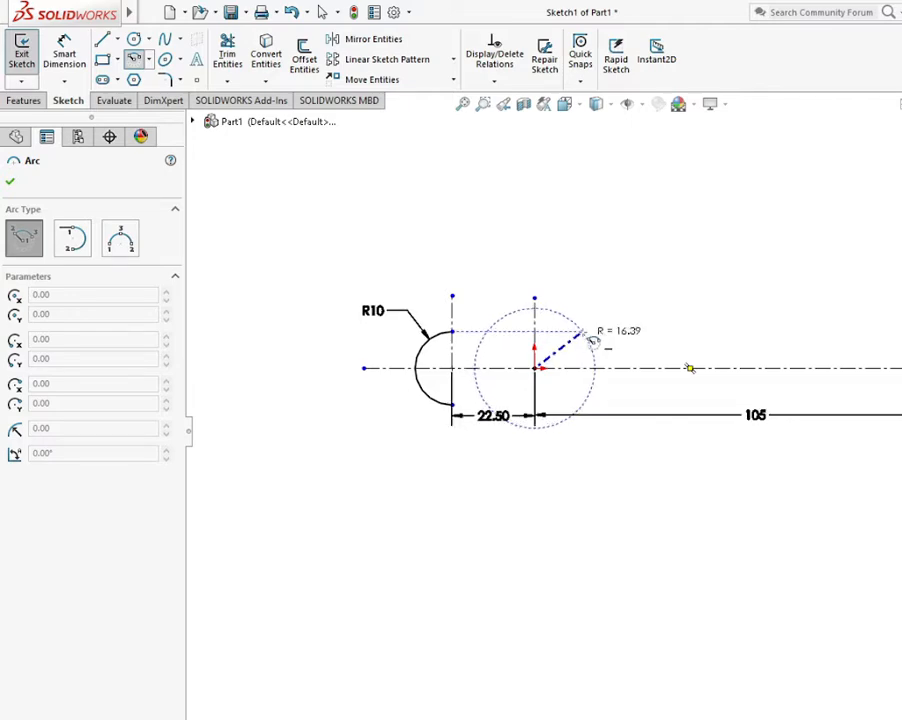
{"action": "left_click", "coordinate": [583, 329]}
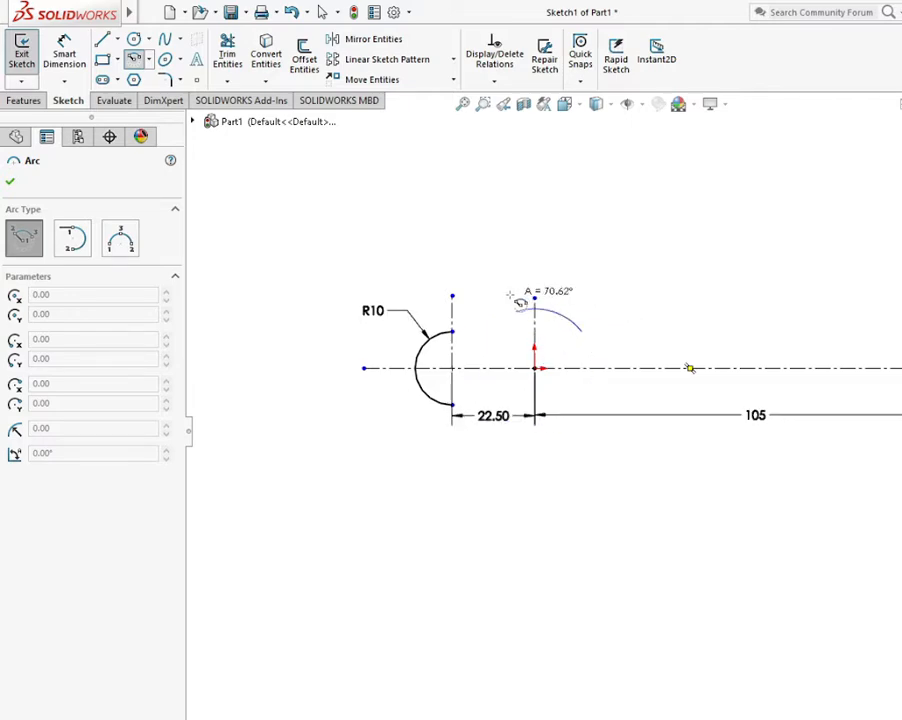
{"action": "left_click", "coordinate": [515, 310]}
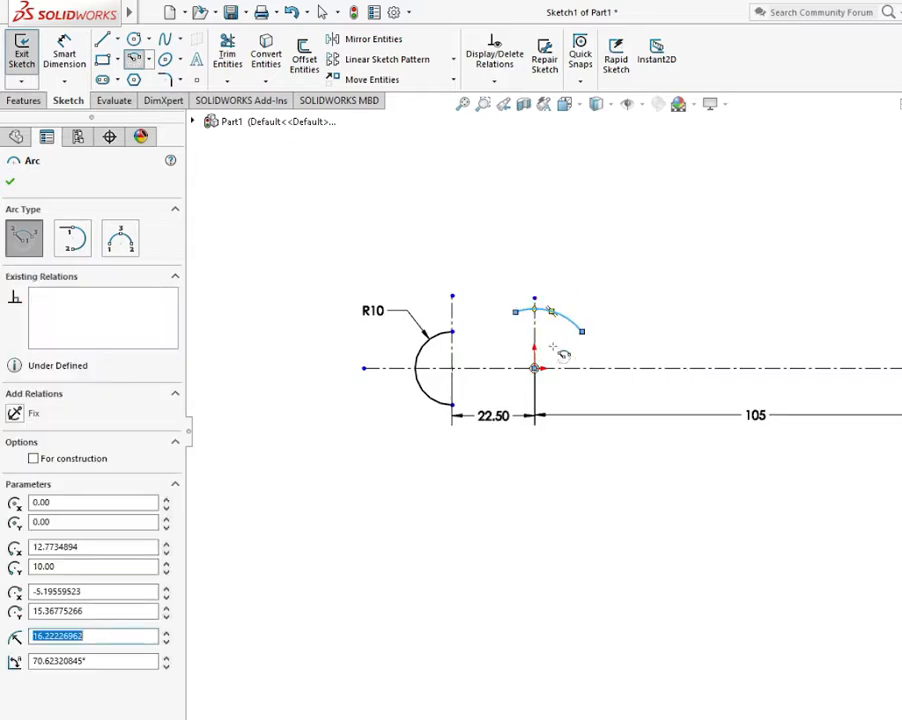
{"action": "left_click", "coordinate": [10, 184]}
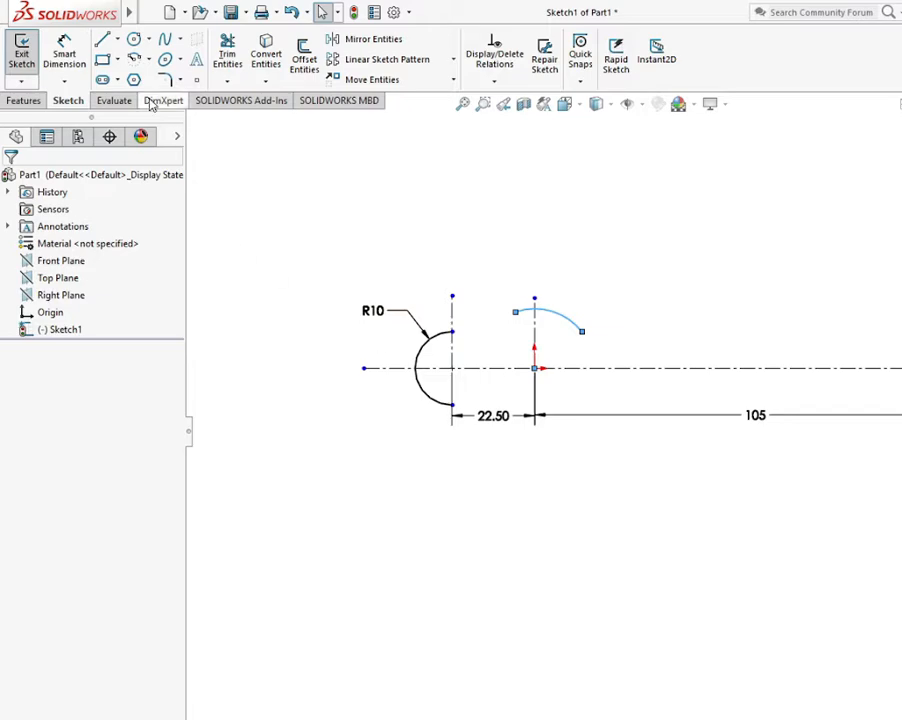
Sketch a three-point arc of about 22.7 mm radius from the R10 arc's upper endpoint to the left end of the origin-centered arc.
{"action": "left_click", "coordinate": [147, 60]}
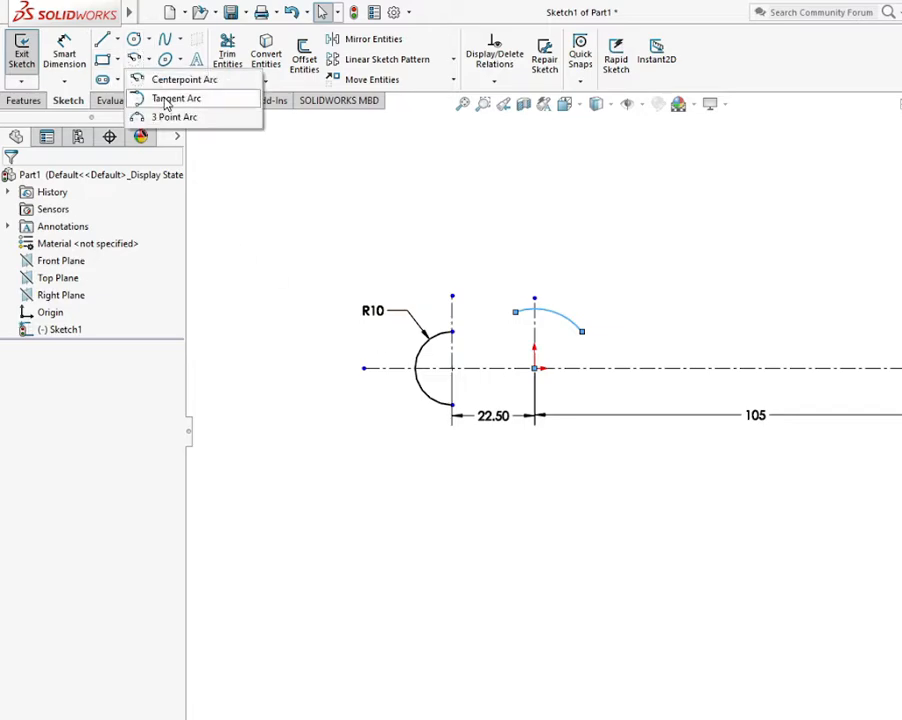
{"action": "left_click", "coordinate": [150, 114]}
{"action": "left_click", "coordinate": [452, 331]}
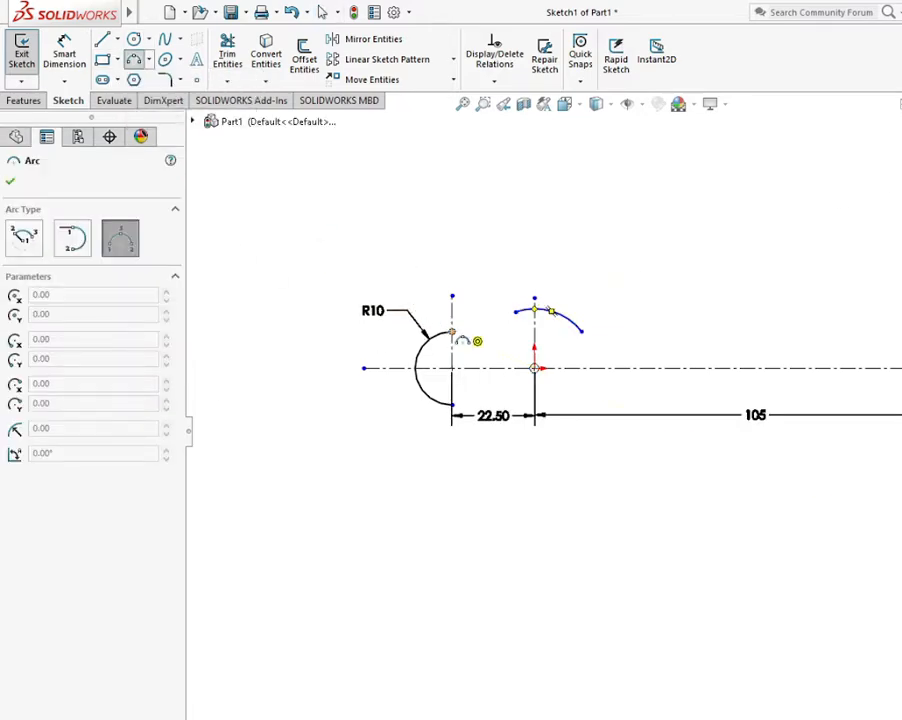
{"action": "left_click", "coordinate": [516, 312]}
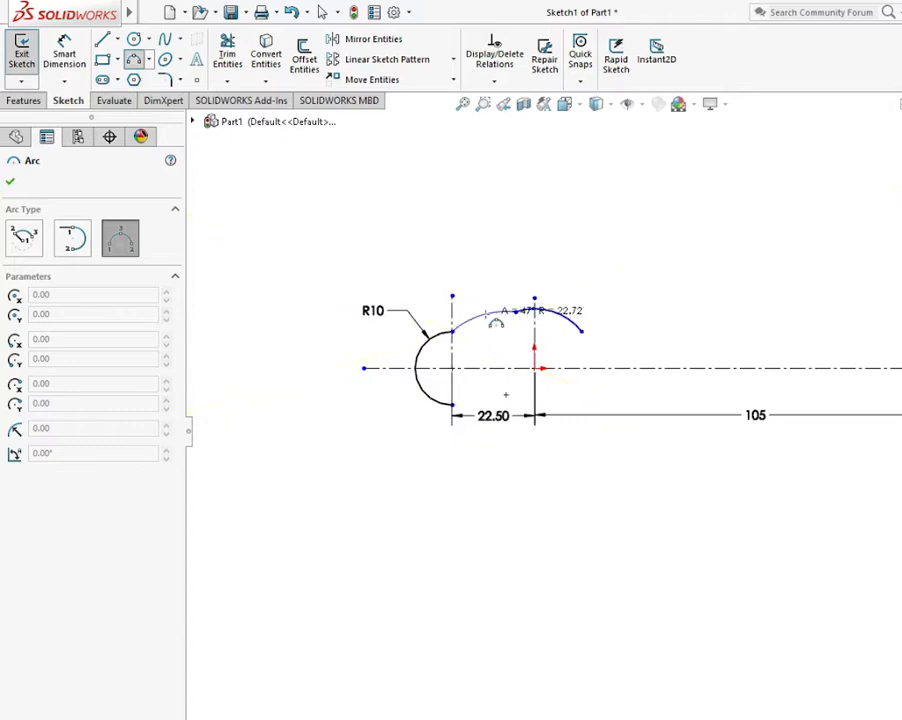
{"action": "left_click", "coordinate": [490, 318]}
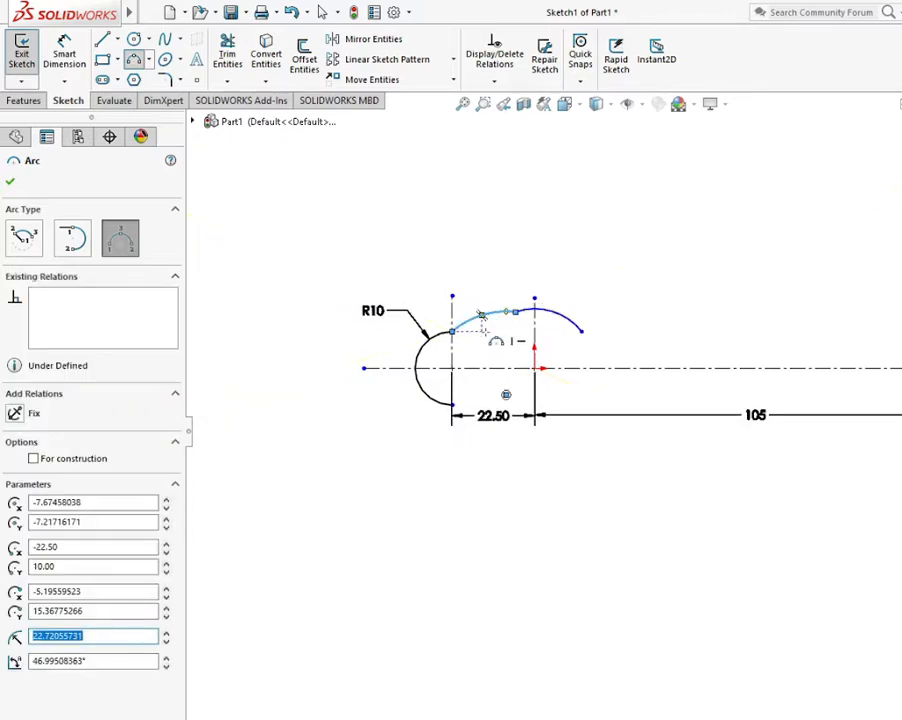
{"action": "right_click", "coordinate": [488, 338]}
{"action": "left_click", "coordinate": [498, 347]}
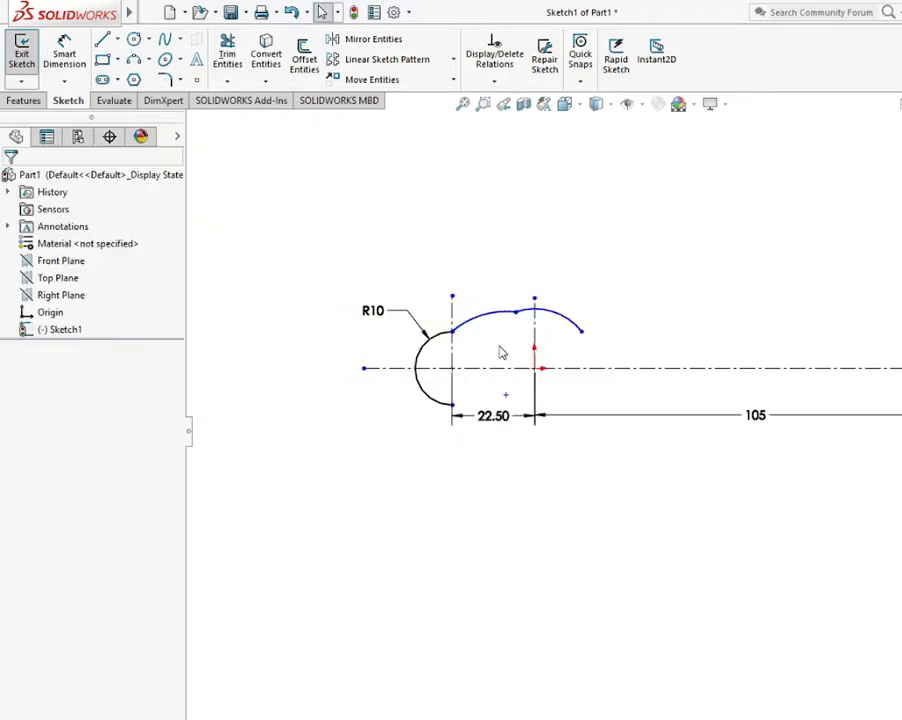
Make the connecting arc tangent to the R10 arc and to the origin-centered arc at its two end points.
{"action": "left_click", "coordinate": [453, 333]}
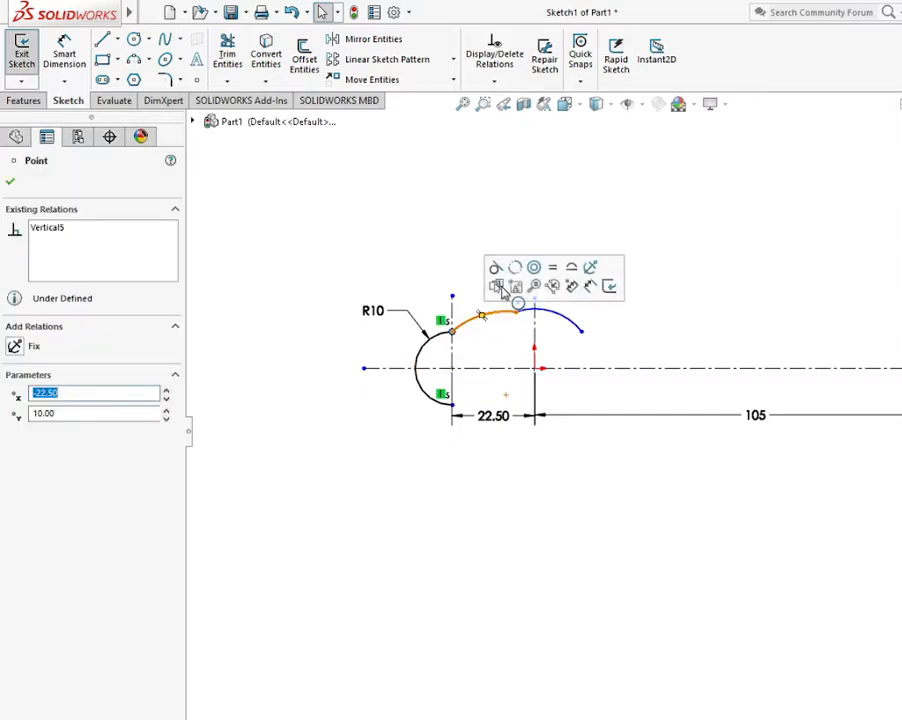
{"action": "left_click", "coordinate": [495, 285]}
{"action": "left_click", "coordinate": [503, 307]}
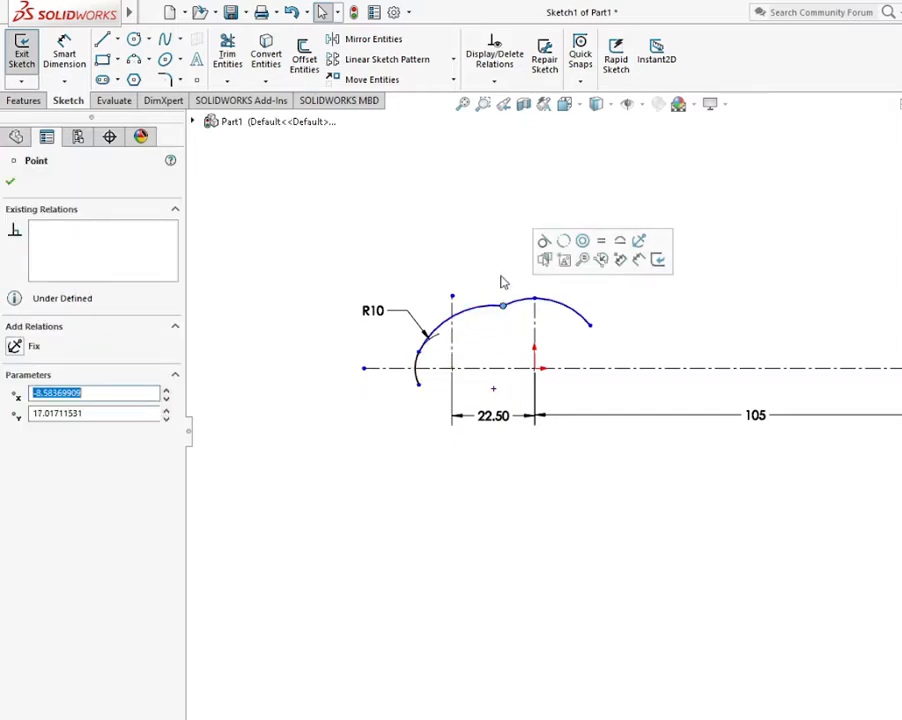
{"action": "left_click", "coordinate": [543, 243]}
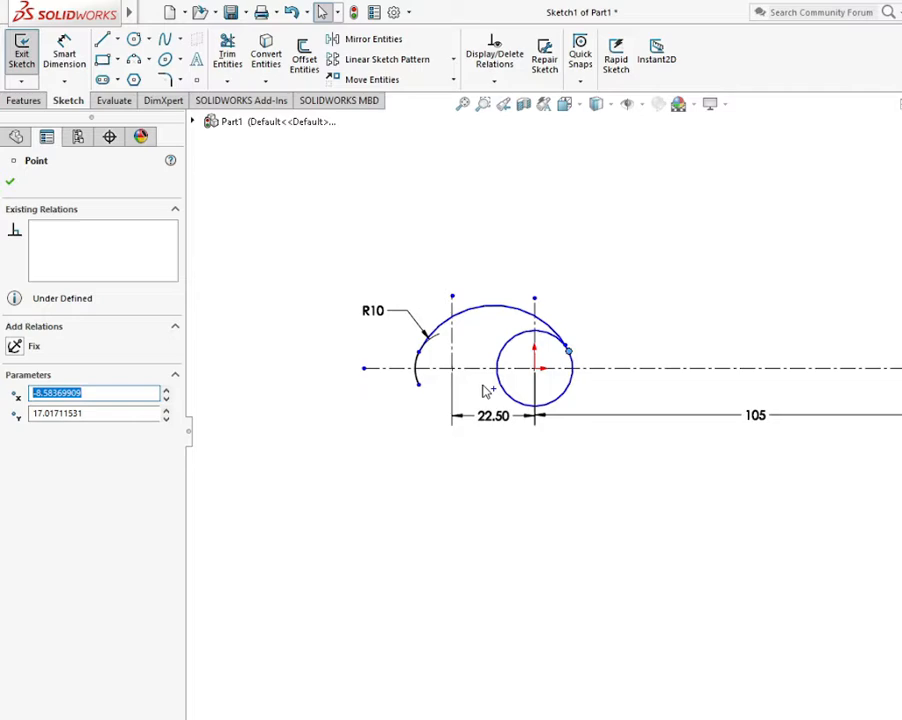
Dimension the connecting arc's radius as 40 mm.
{"action": "key", "text": "d"}
{"action": "left_click", "coordinate": [487, 306]}
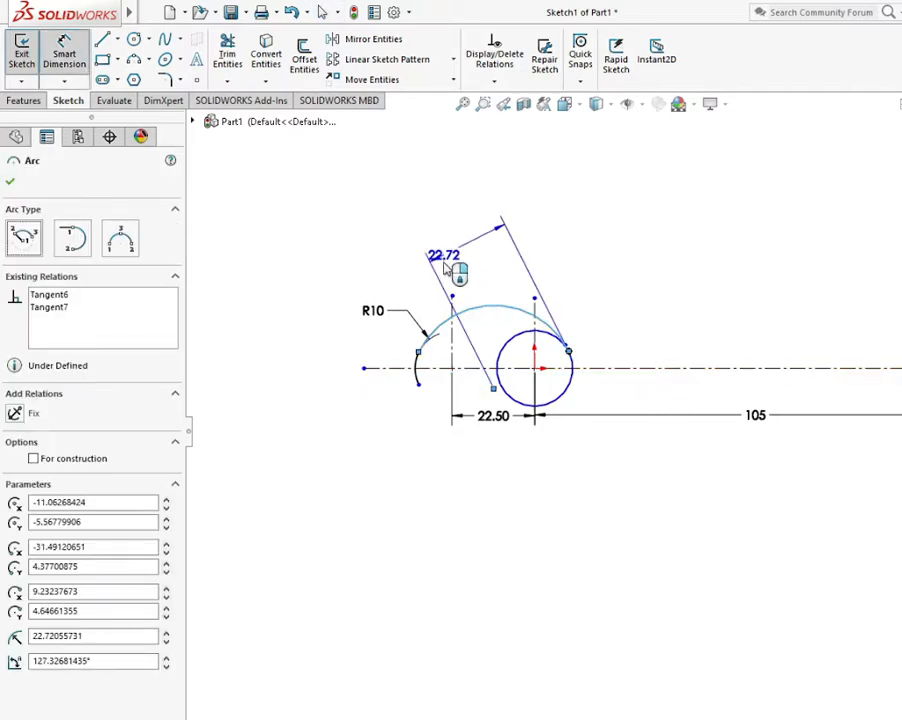
{"action": "key", "text": "Escape"}
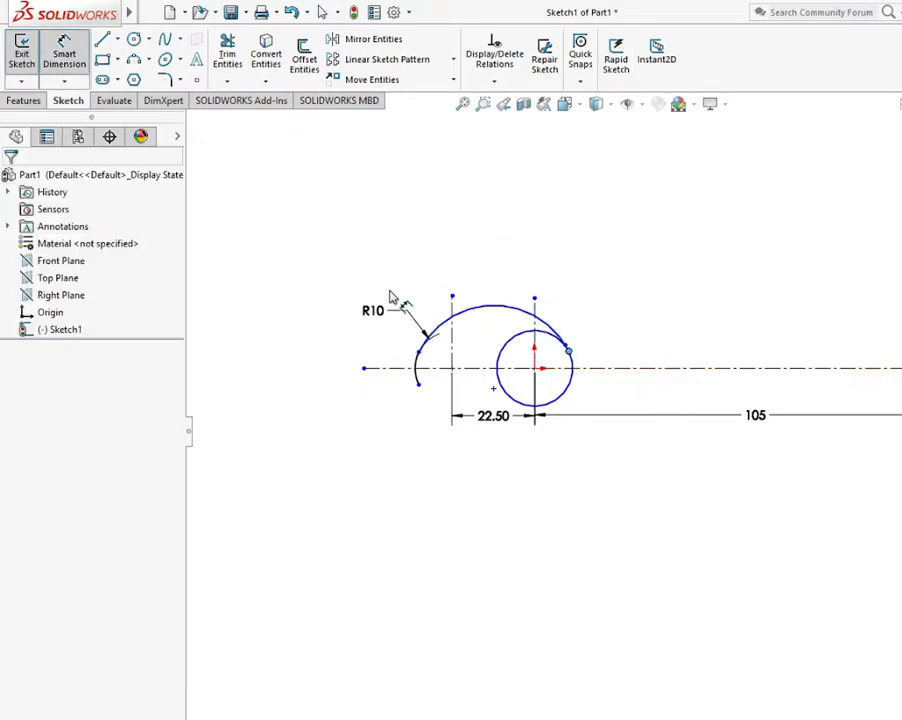
{"action": "left_click", "coordinate": [480, 306]}
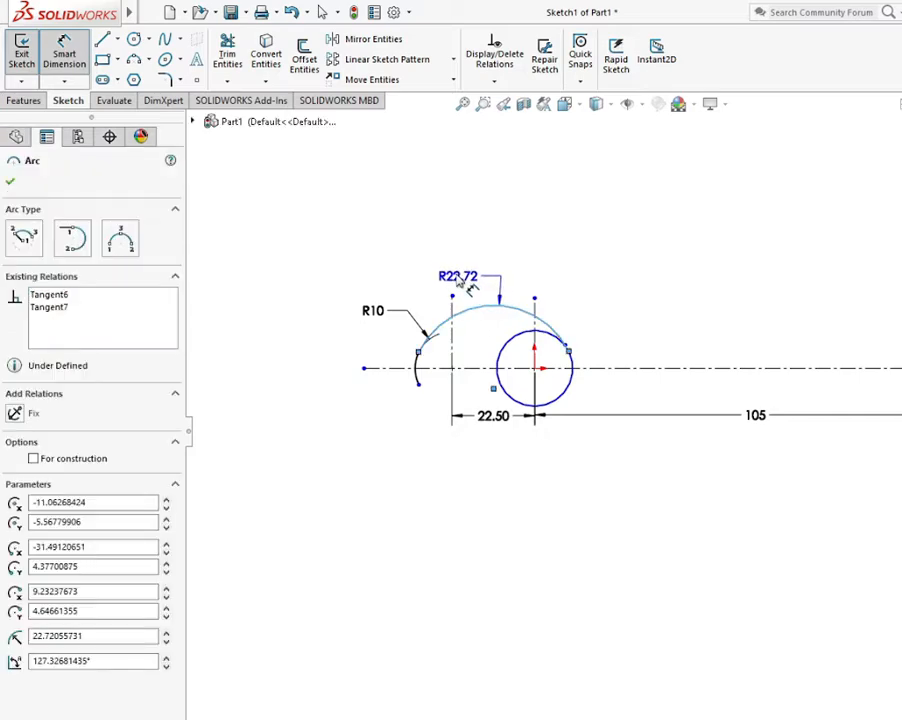
{"action": "left_click", "coordinate": [436, 275]}
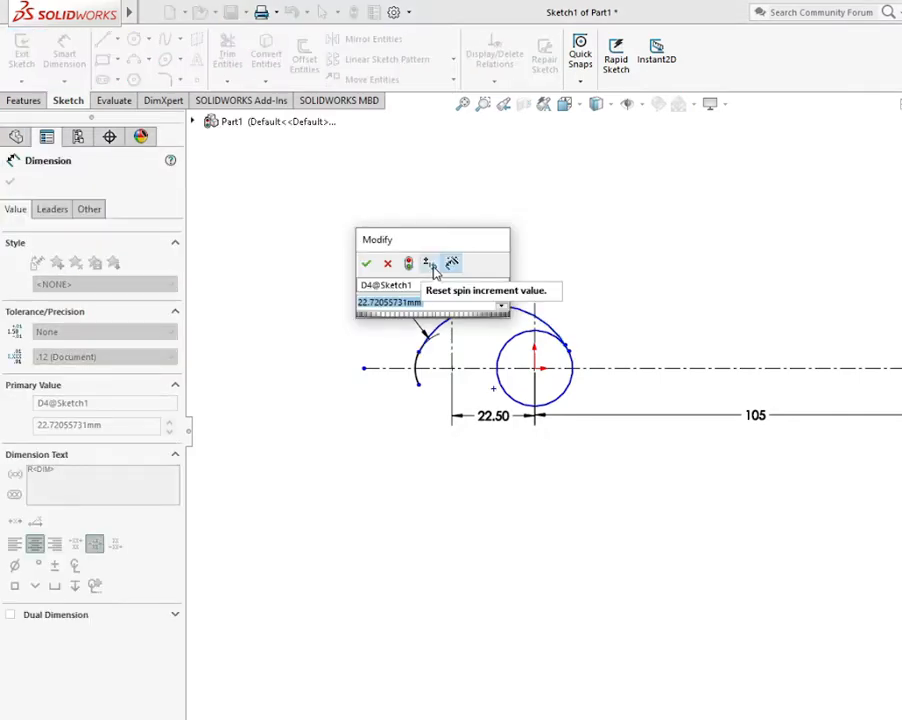
{"action": "type", "text": "40"}
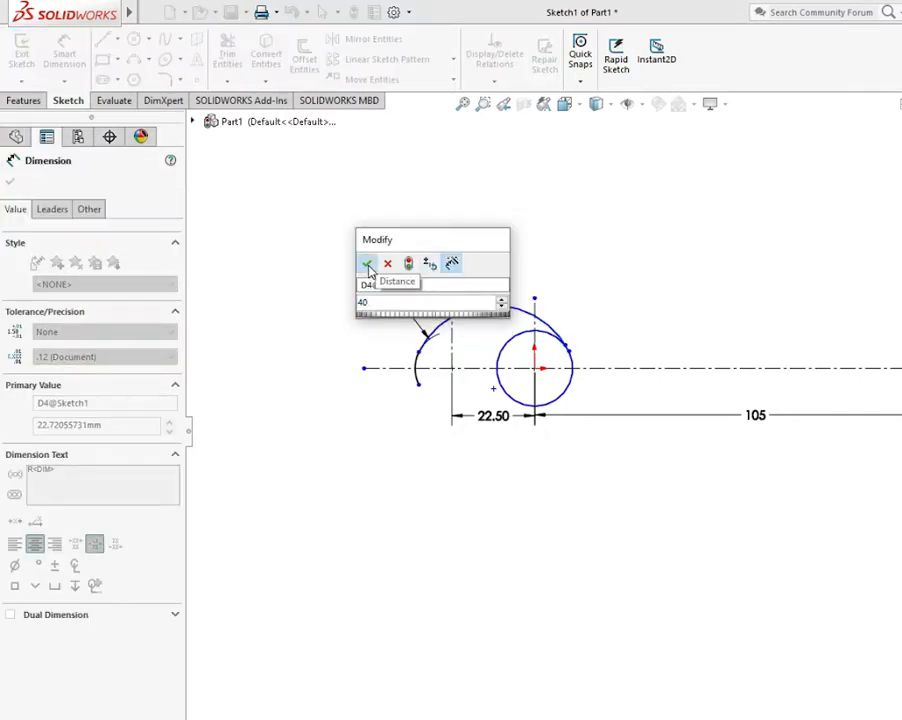
{"action": "left_click", "coordinate": [366, 263]}
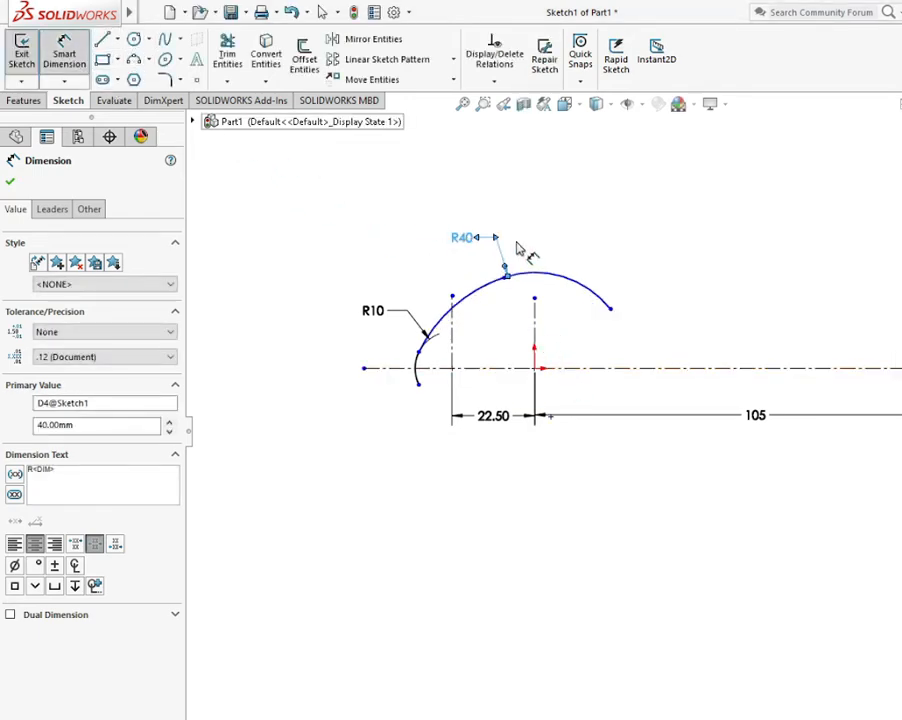
Dimension the origin-centered arc's radius as 16.50 mm.
{"action": "left_click", "coordinate": [585, 290]}
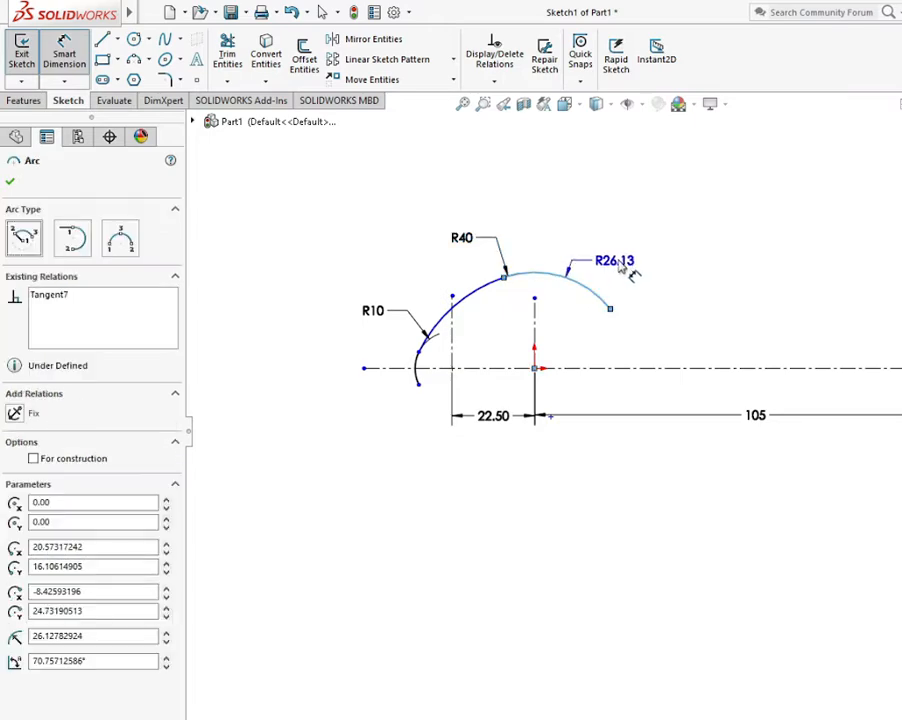
{"action": "left_click", "coordinate": [644, 268]}
{"action": "type", "text": "16"}
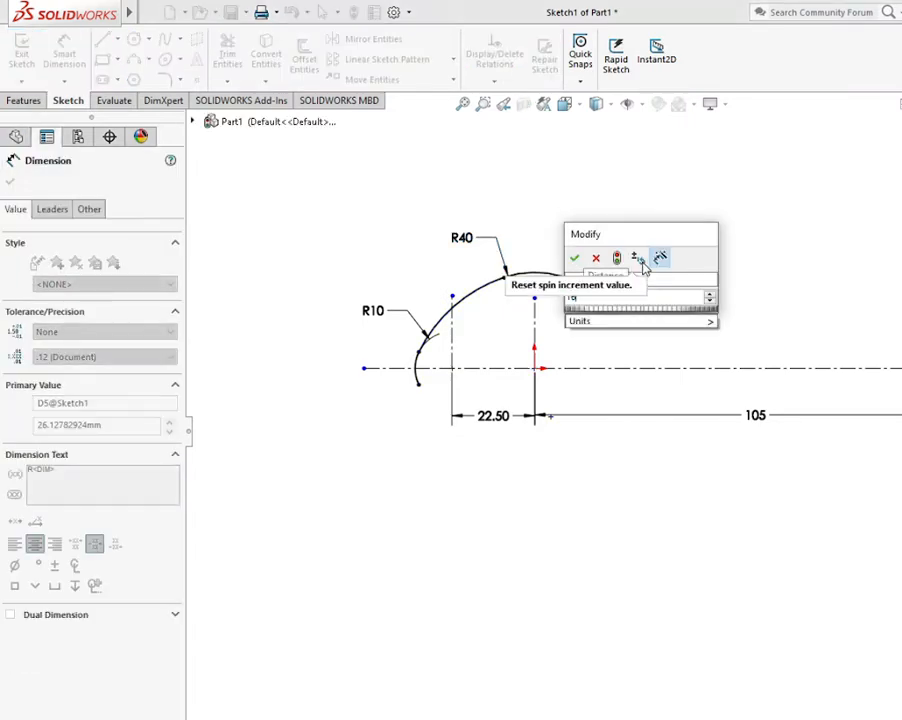
{"action": "type", "text": ".50"}
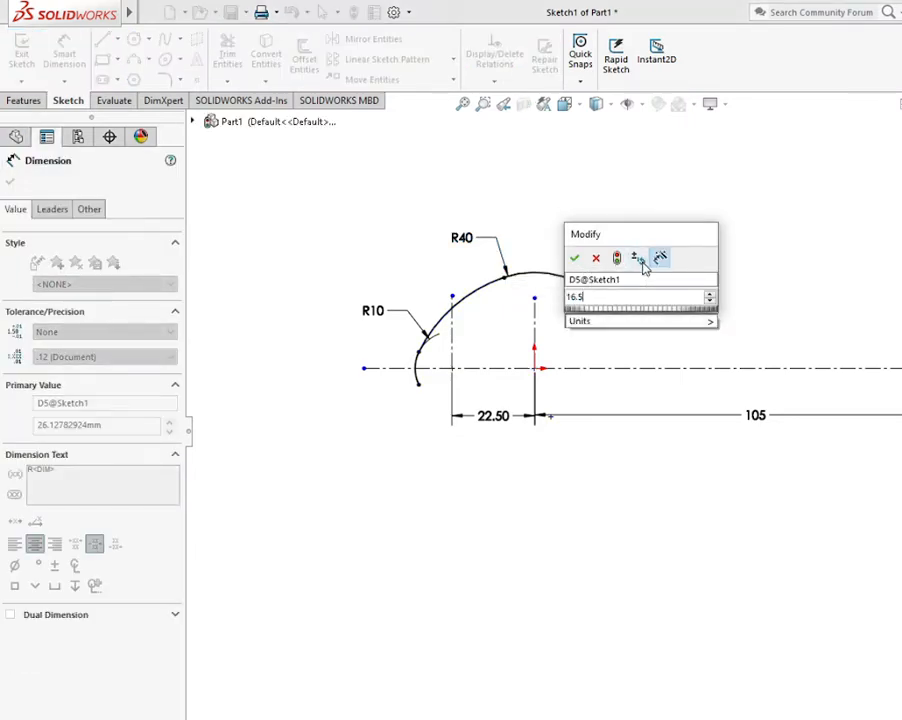
{"action": "left_click", "coordinate": [576, 258]}
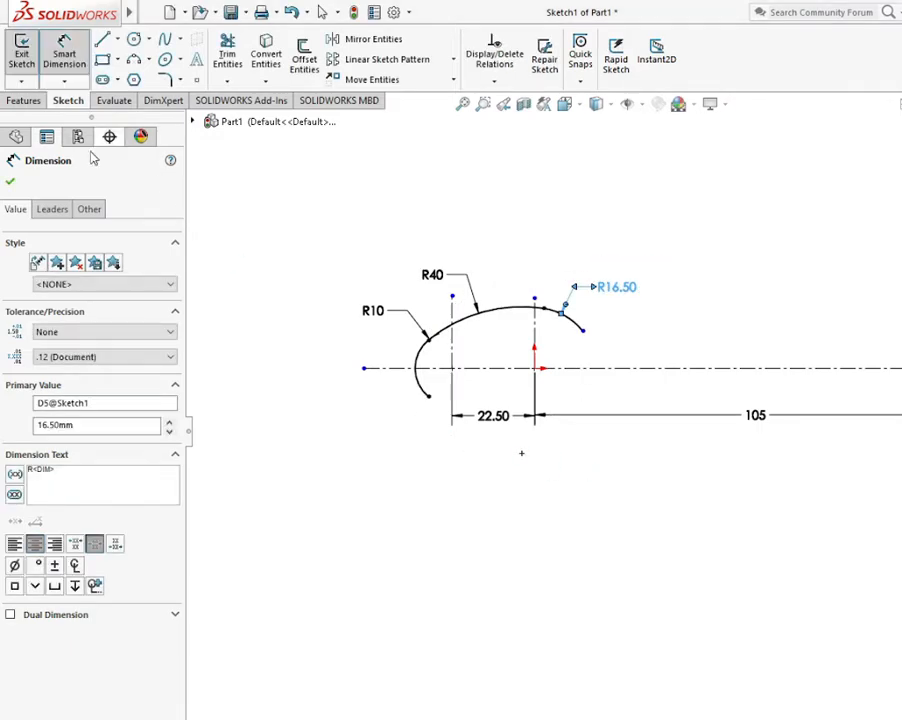
{"action": "left_click", "coordinate": [10, 181]}
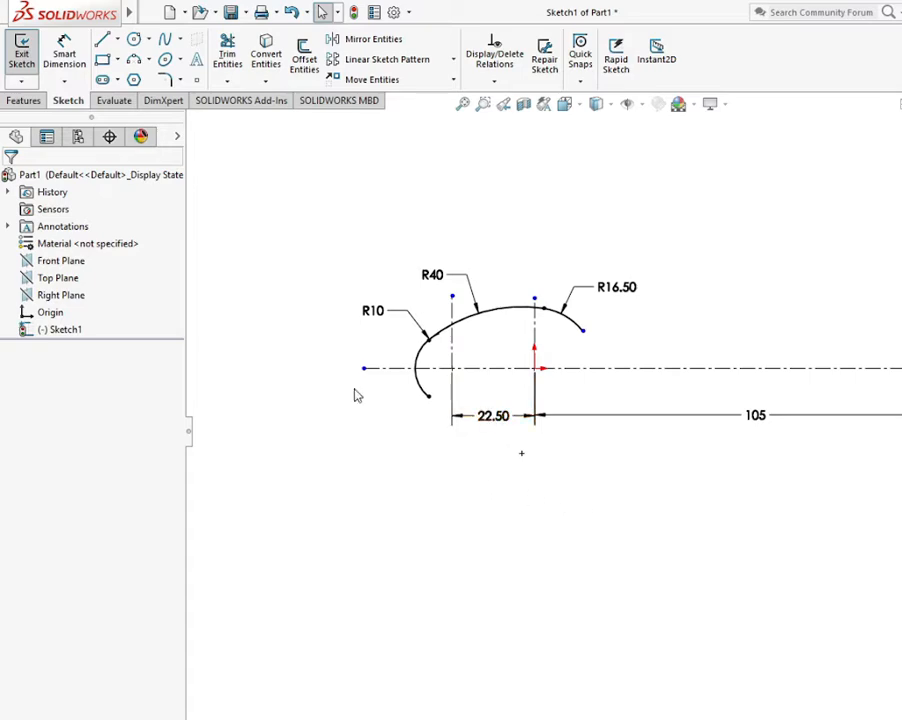
Sketch a three-point arc of about 8.5 mm radius from the R16.50 arc's free end toward the horizontal centerline and make it tangent there.
{"action": "left_click", "coordinate": [134, 60]}
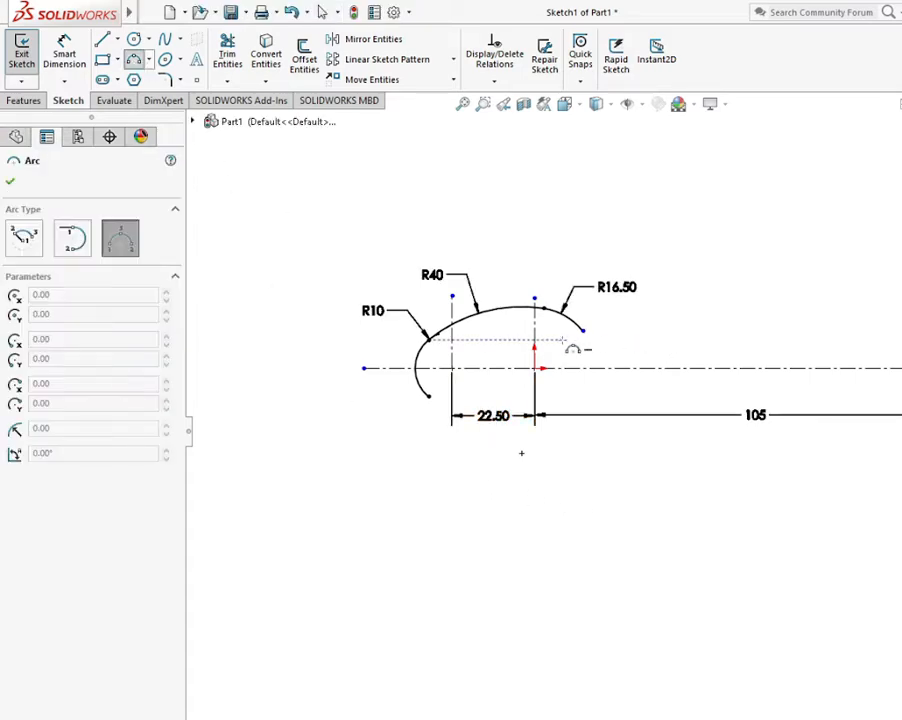
{"action": "left_click", "coordinate": [583, 330]}
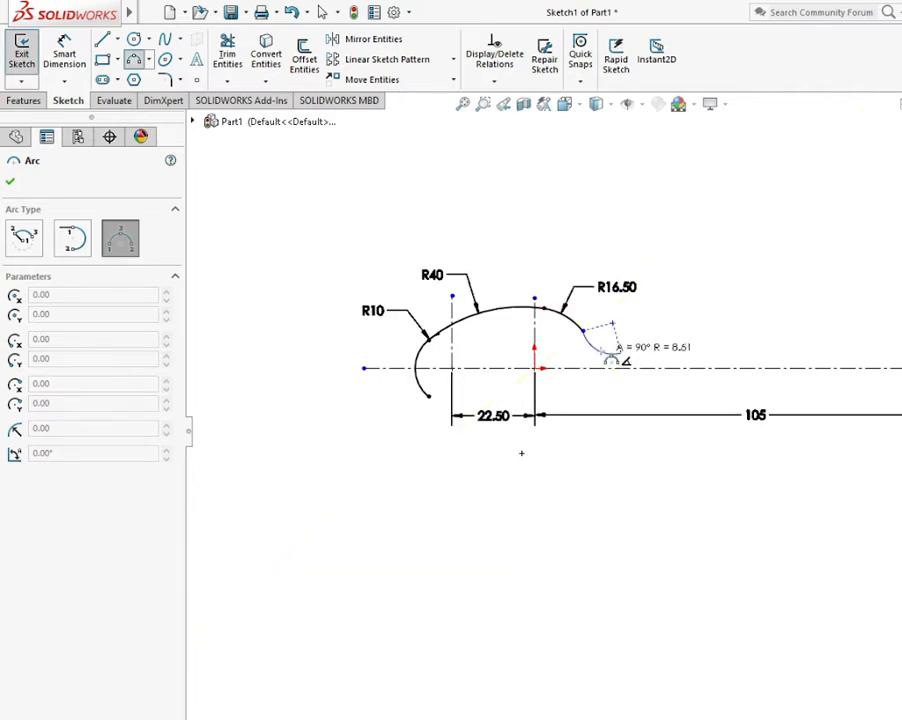
{"action": "left_click", "coordinate": [620, 355]}
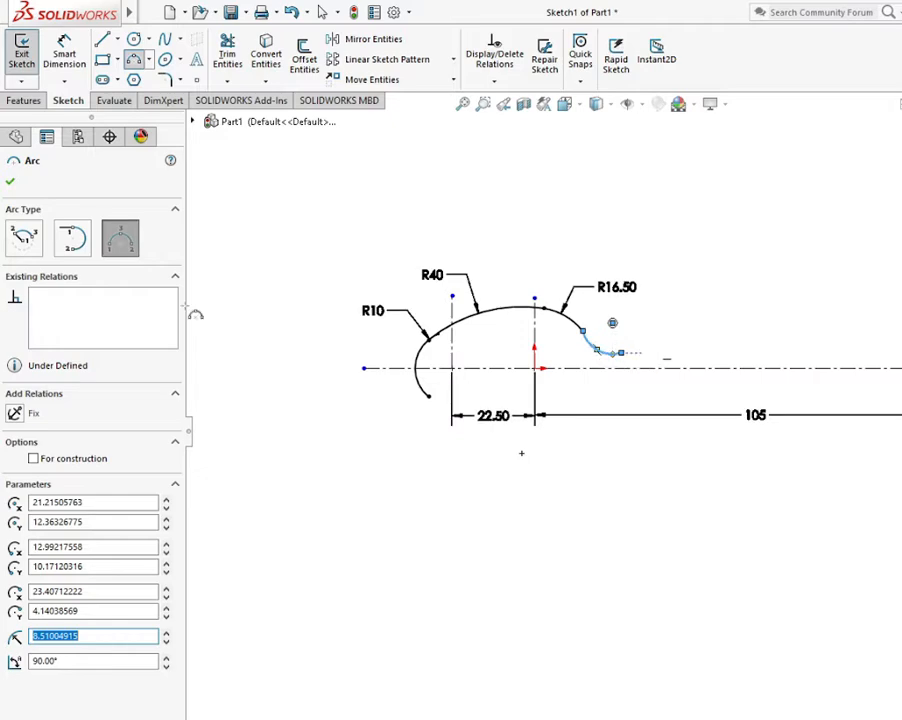
{"action": "left_click", "coordinate": [9, 181]}
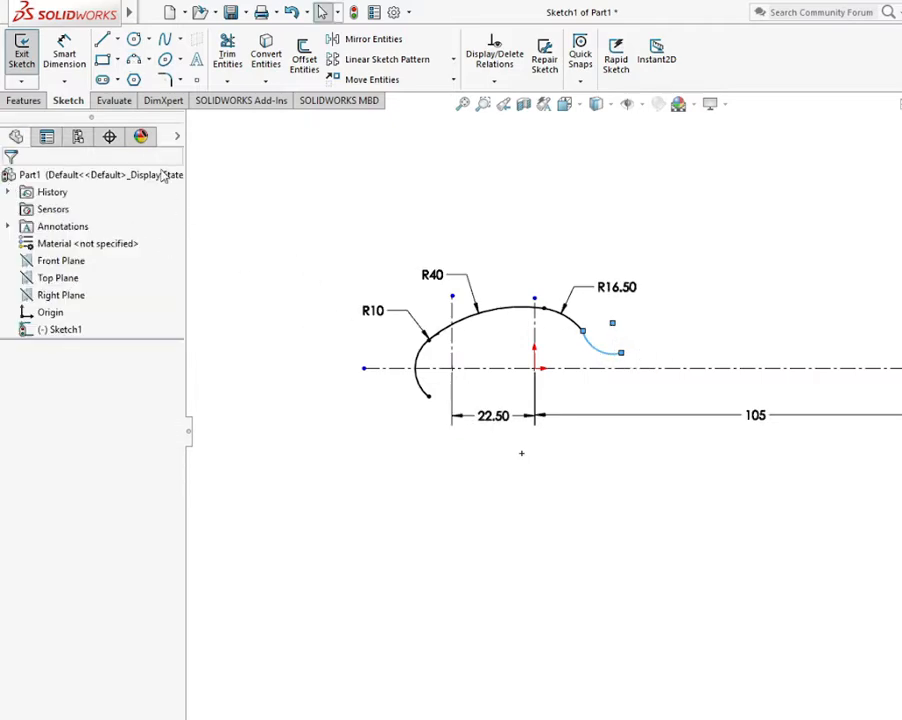
{"action": "left_click", "coordinate": [474, 464]}
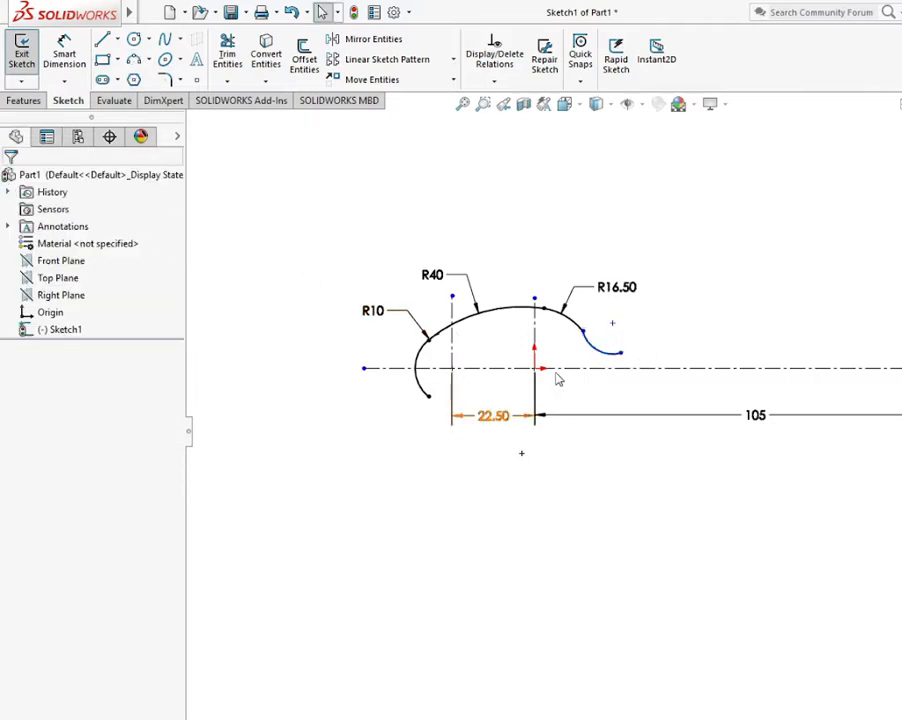
{"action": "left_click", "coordinate": [583, 332]}
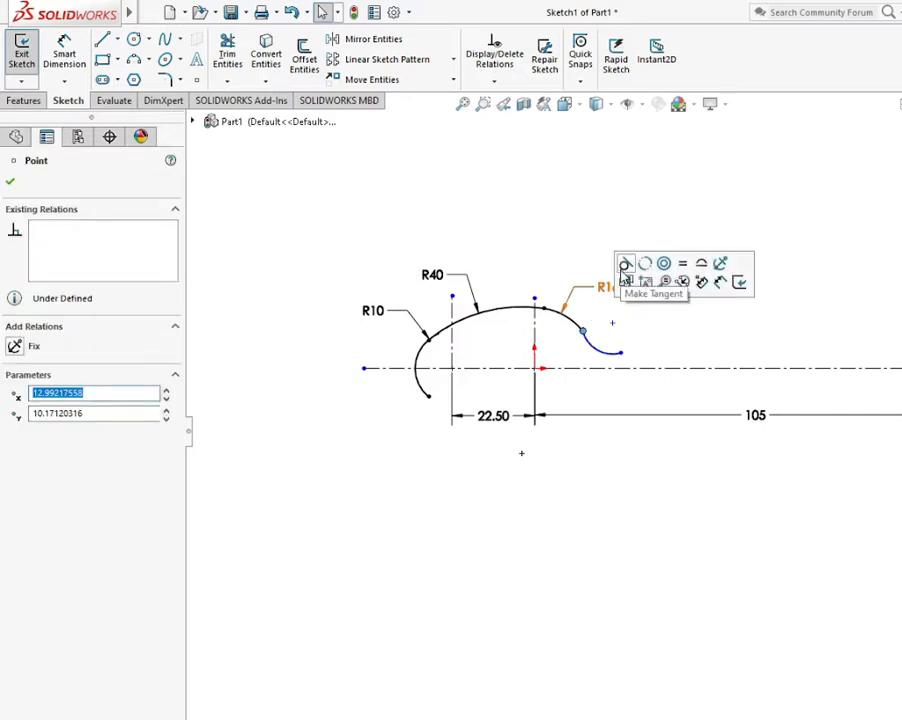
{"action": "left_click", "coordinate": [596, 483]}
Dimension the new arc's center point 9 mm above the horizontal centerline.
{"action": "key", "text": "d"}
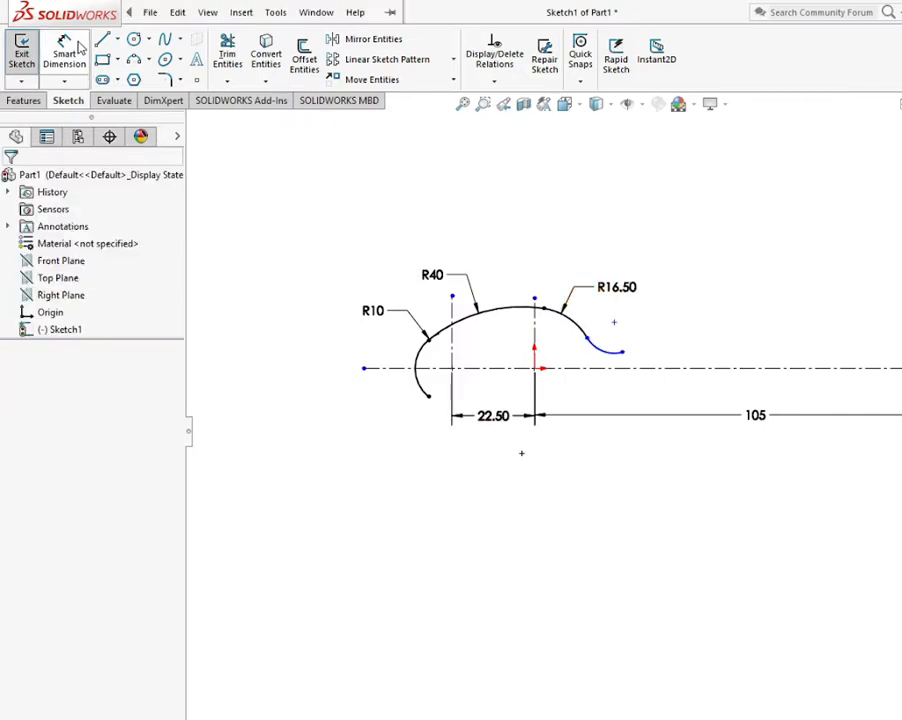
{"action": "left_click", "coordinate": [614, 324]}
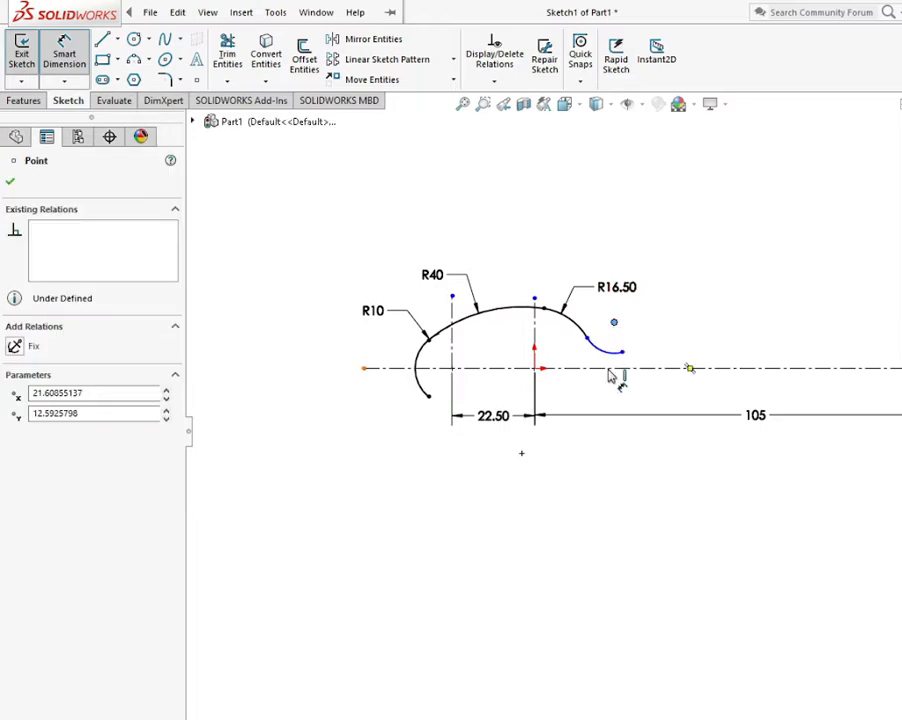
{"action": "left_click", "coordinate": [642, 362]}
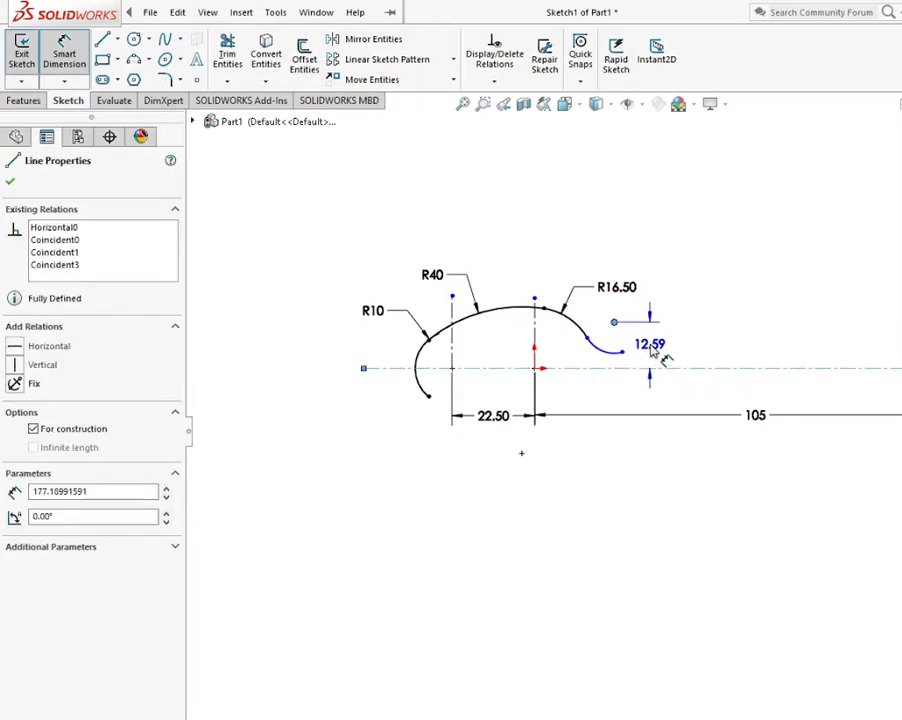
{"action": "left_click", "coordinate": [652, 352]}
{"action": "type", "text": "9"}
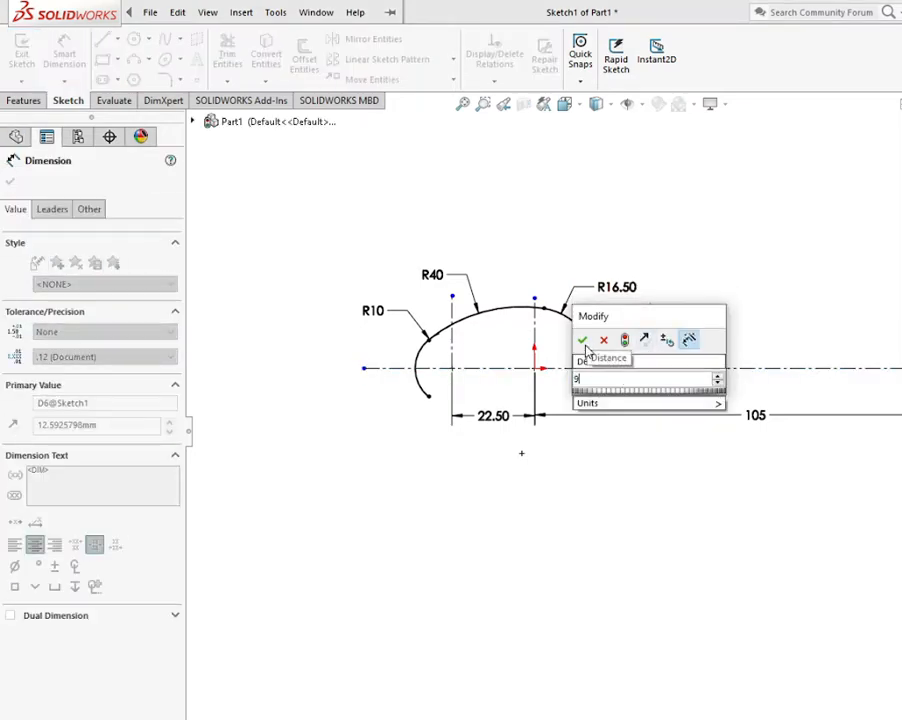
{"action": "left_click", "coordinate": [582, 341]}
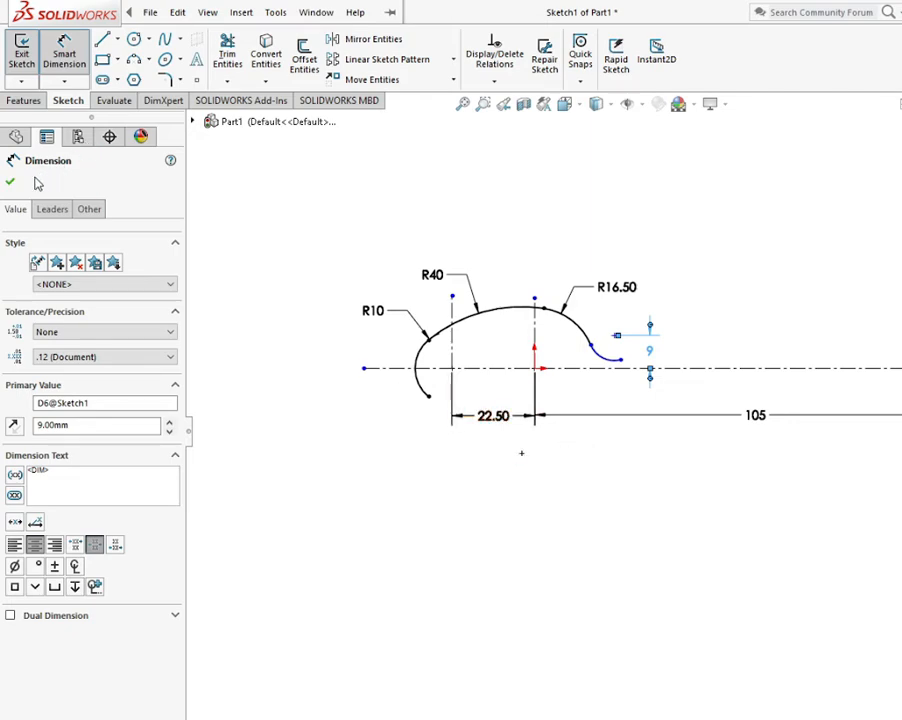
Dimension the radius of the small arc next to the R16.50 arc as 6 mm.
{"action": "left_click", "coordinate": [598, 358]}
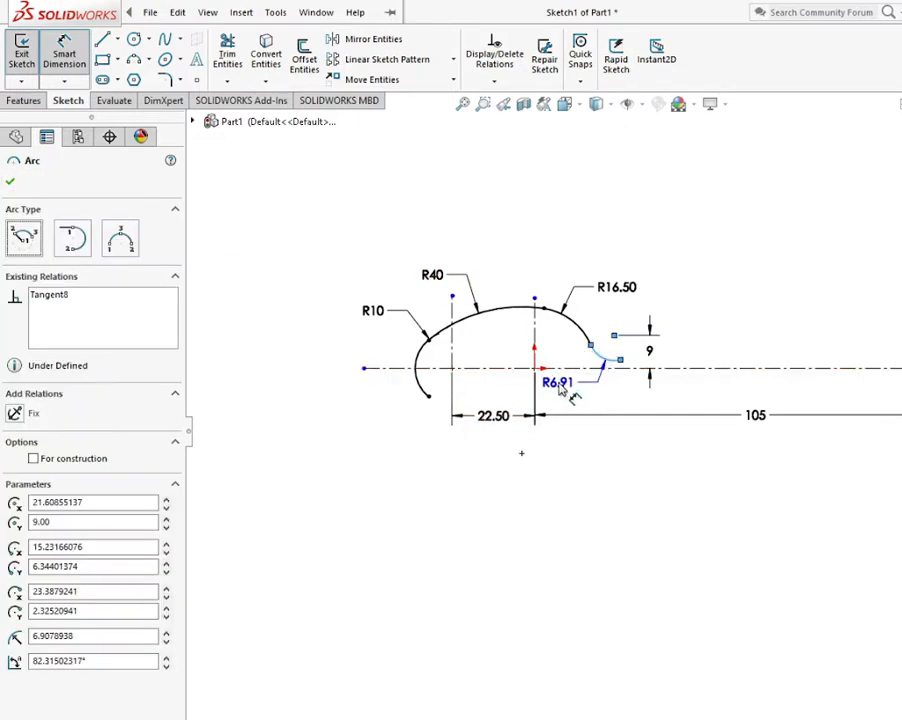
{"action": "left_click", "coordinate": [560, 389]}
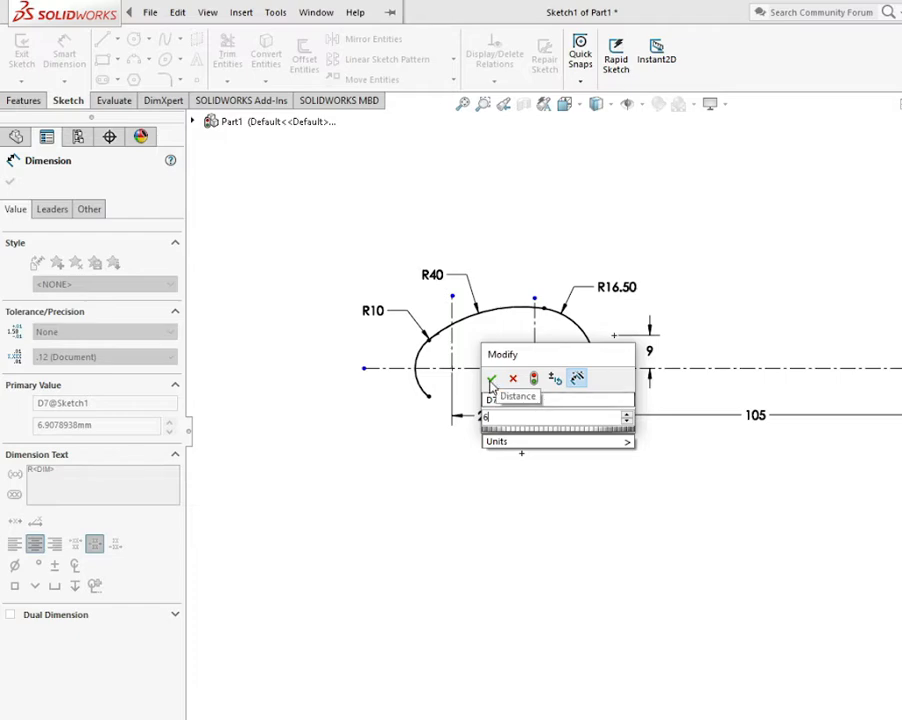
{"action": "left_click", "coordinate": [489, 375]}
{"action": "left_click", "coordinate": [622, 488]}
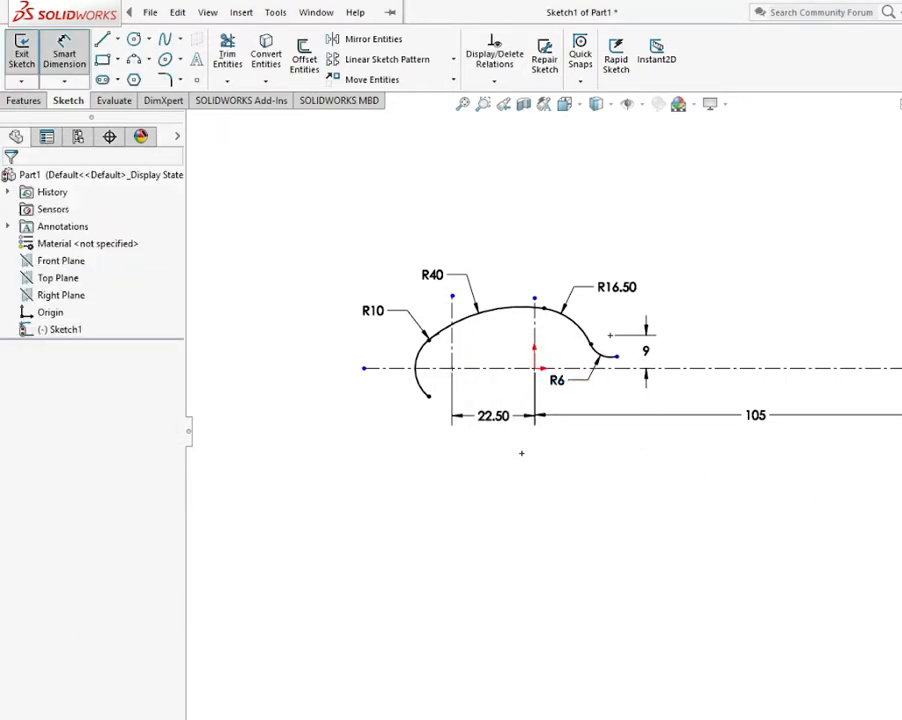
Sketch a 180° centerpoint arc of about 11.5 mm radius, opening toward the origin, centered where the far vertical centerline crosses the horizontal one.
{"action": "scroll", "coordinate": [893, 413], "scroll_direction": "down", "scroll_amount": 2}
{"action": "scroll", "coordinate": [593, 434], "scroll_direction": "up", "scroll_amount": 3}
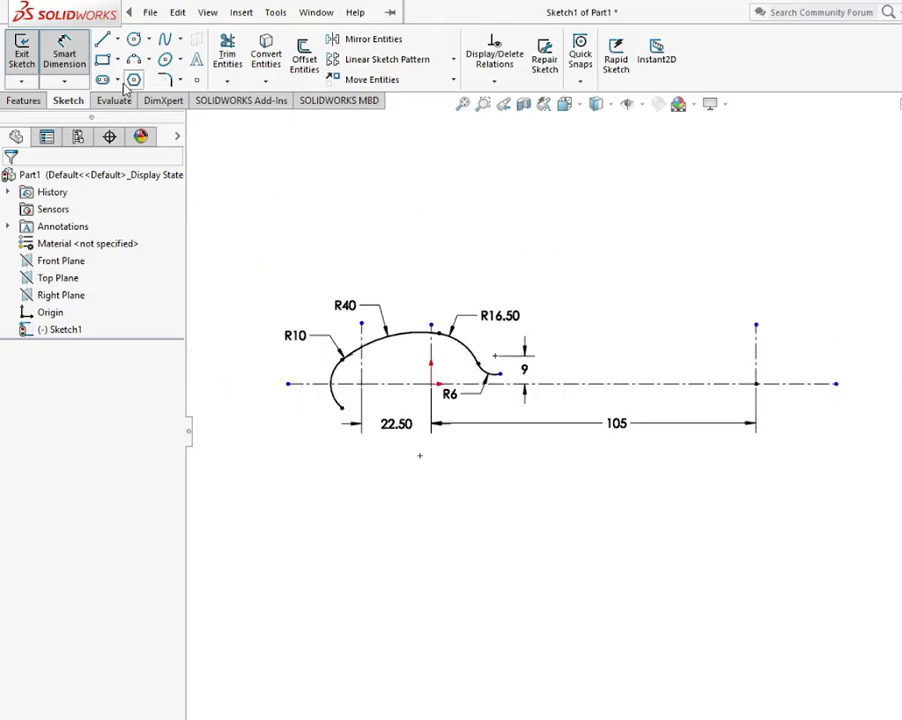
{"action": "left_click", "coordinate": [148, 62]}
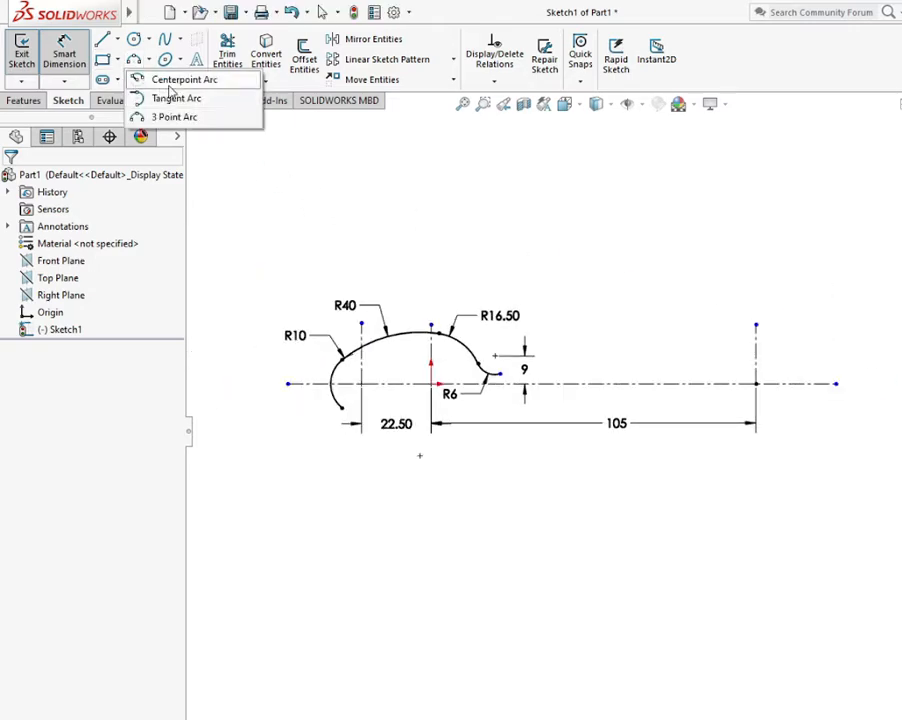
{"action": "left_click", "coordinate": [156, 96]}
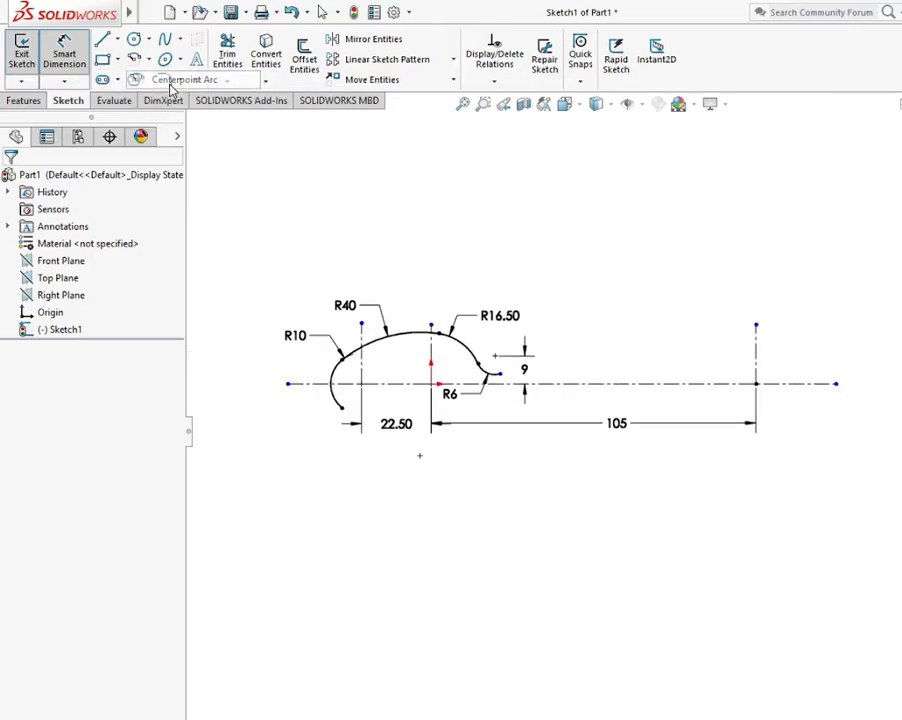
{"action": "left_click", "coordinate": [756, 383]}
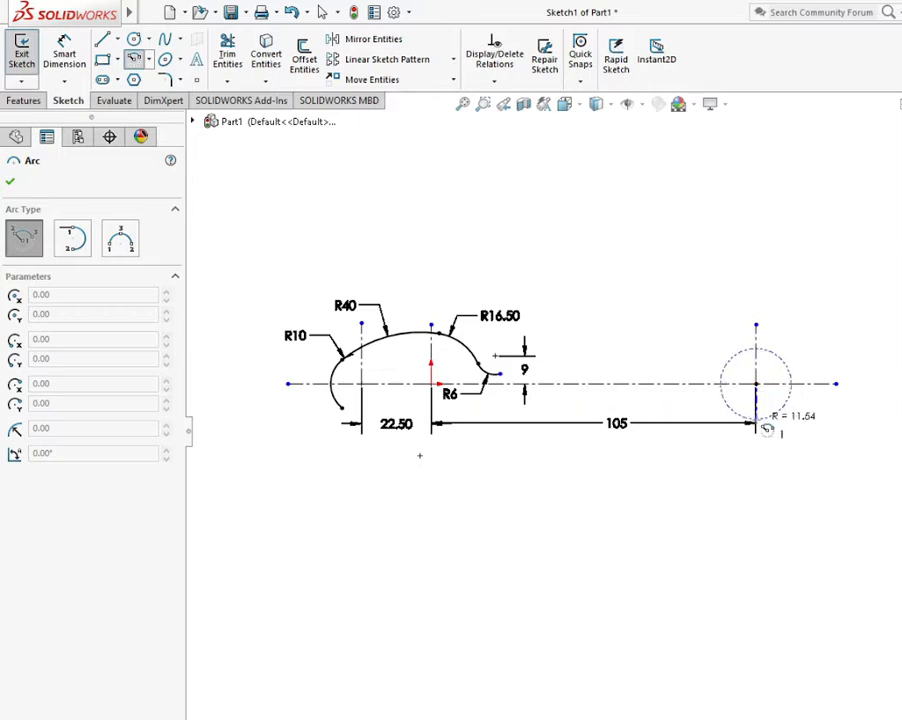
{"action": "left_click", "coordinate": [764, 423]}
{"action": "left_click", "coordinate": [772, 356]}
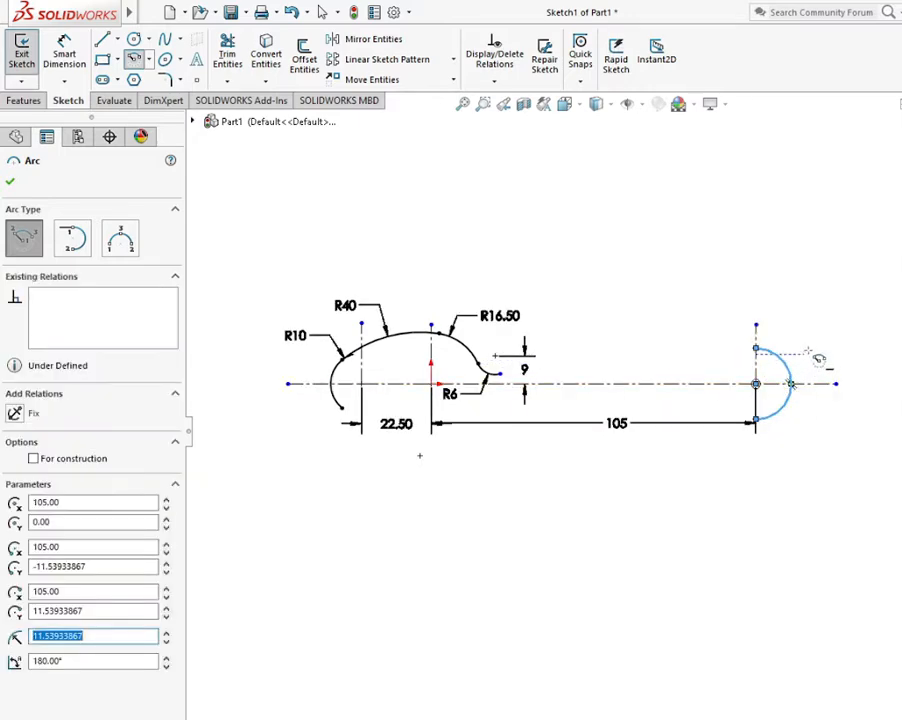
{"action": "left_click", "coordinate": [10, 181]}
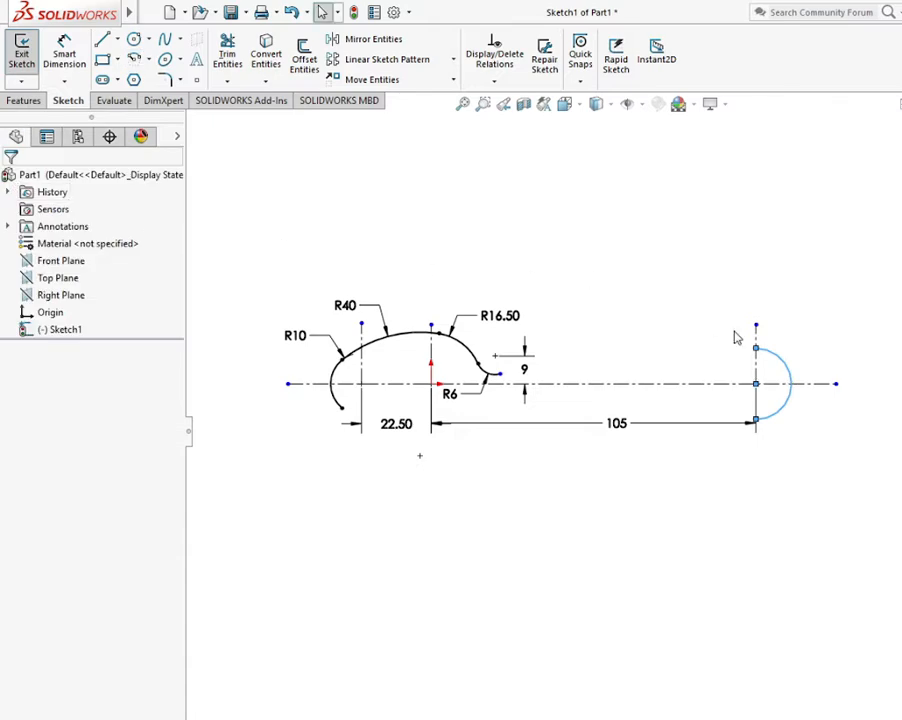
Dimension the radius of the semicircular arc at the profile's far end as 6 mm.
{"action": "left_click", "coordinate": [68, 54]}
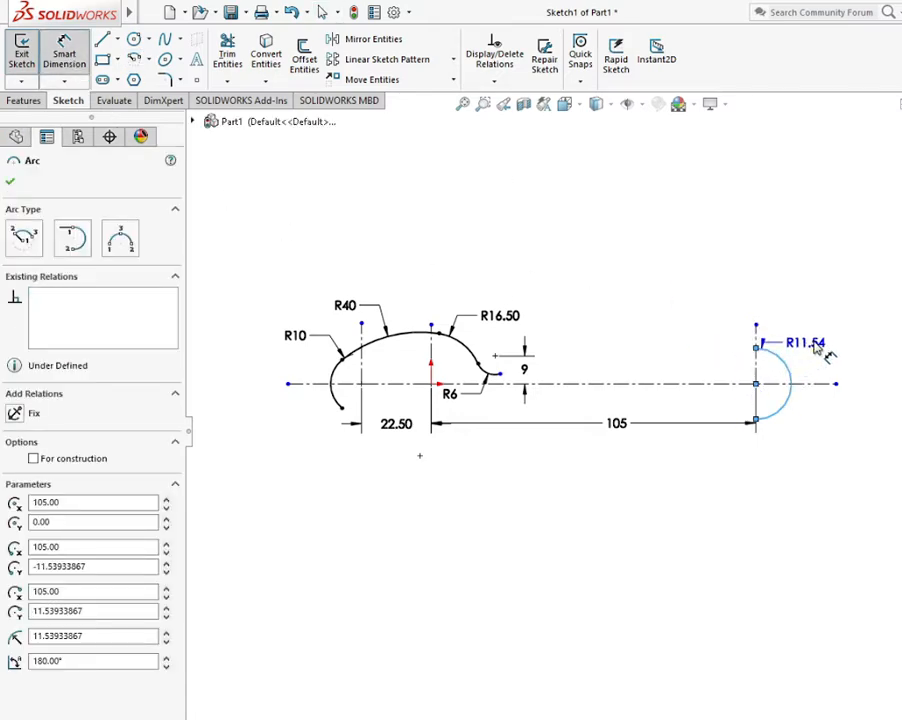
{"action": "left_click", "coordinate": [786, 347]}
{"action": "type", "text": "6"}
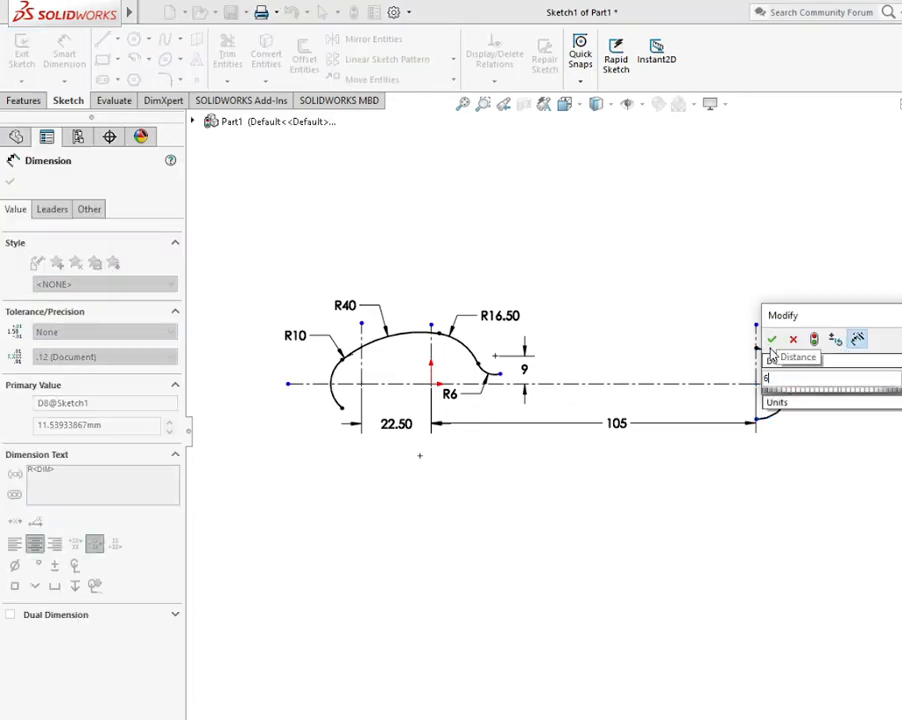
{"action": "key", "text": "Return"}
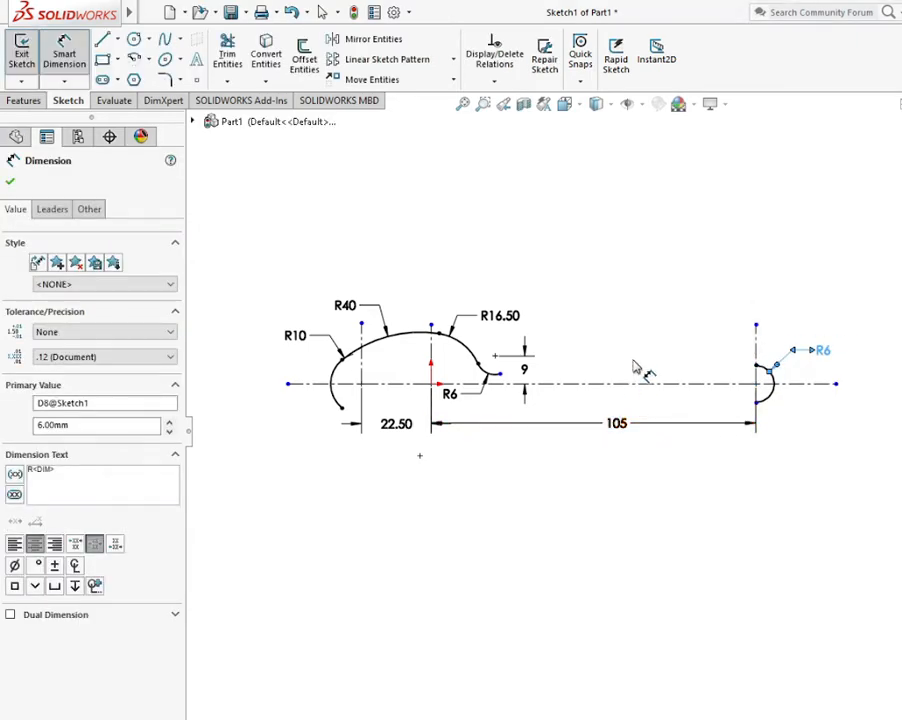
{"action": "left_click", "coordinate": [636, 368]}
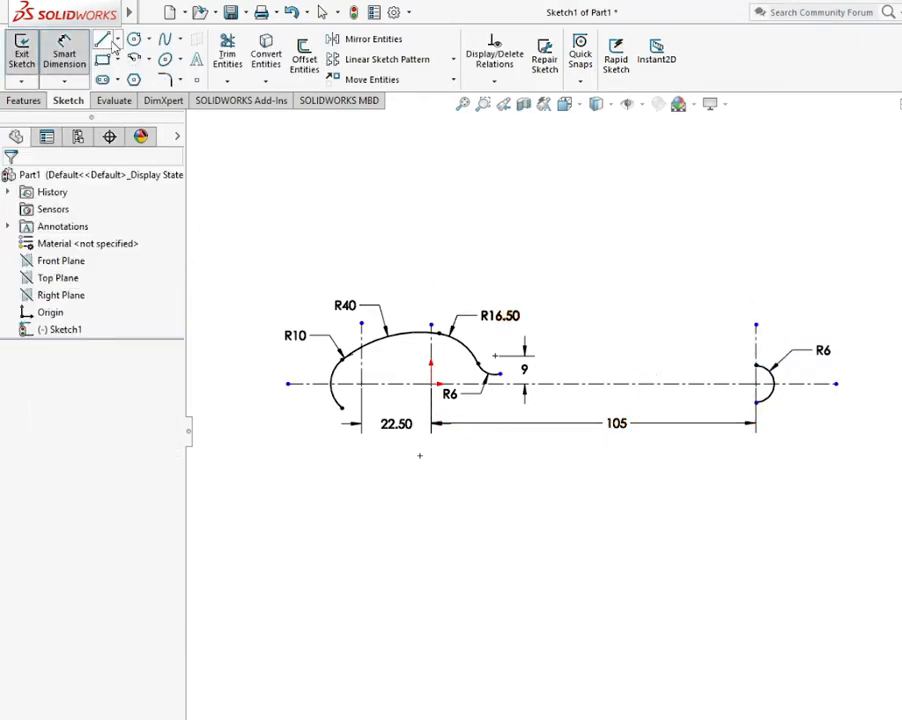
{"action": "left_click", "coordinate": [74, 66]}
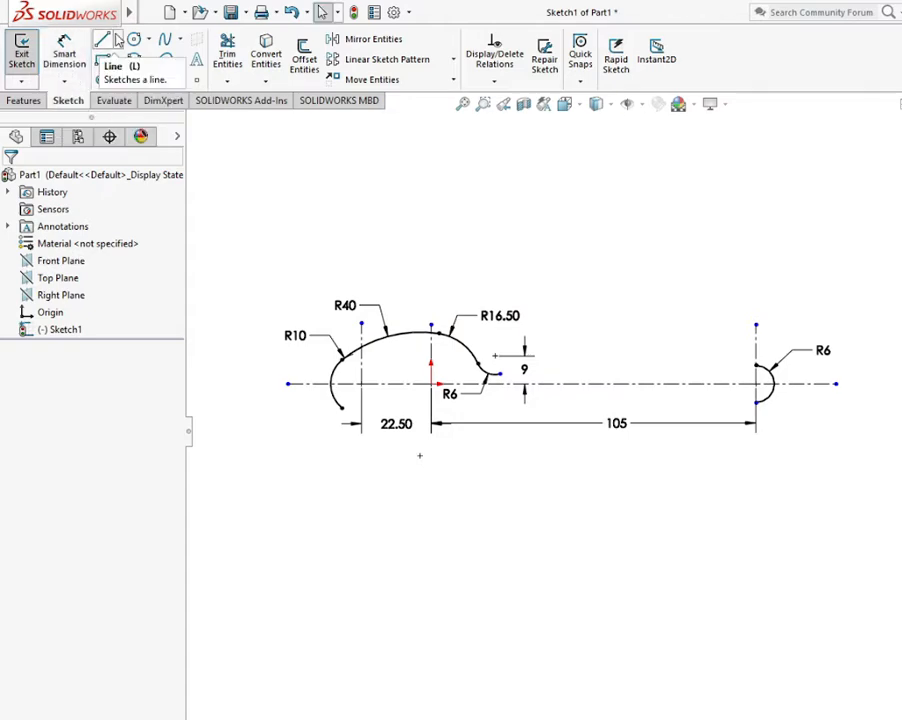
Sketch a shallow upward-bowed three-point arc of about 269 mm radius from the small R6 arc's free end to the end semicircle's upper endpoint.
{"action": "left_click", "coordinate": [148, 60]}
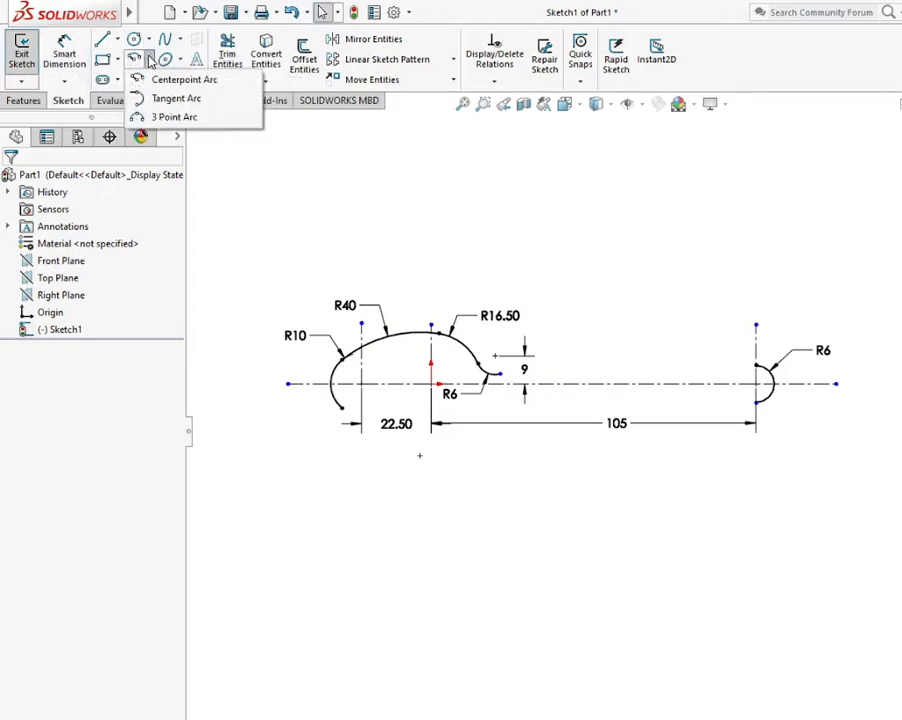
{"action": "left_click", "coordinate": [150, 115]}
{"action": "left_click", "coordinate": [496, 374]}
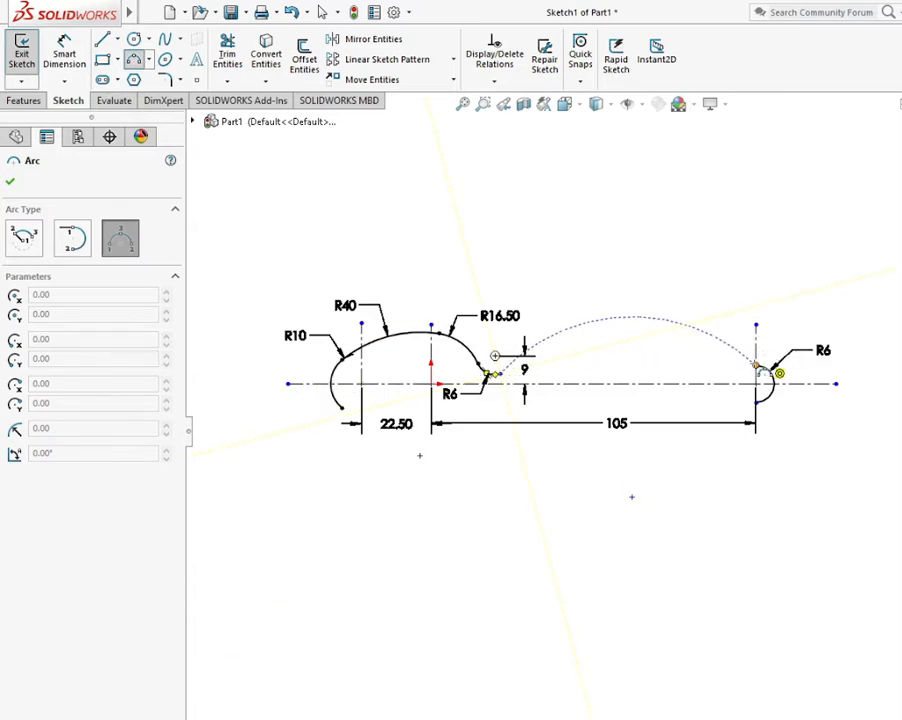
{"action": "left_click", "coordinate": [757, 365]}
{"action": "left_click", "coordinate": [706, 342]}
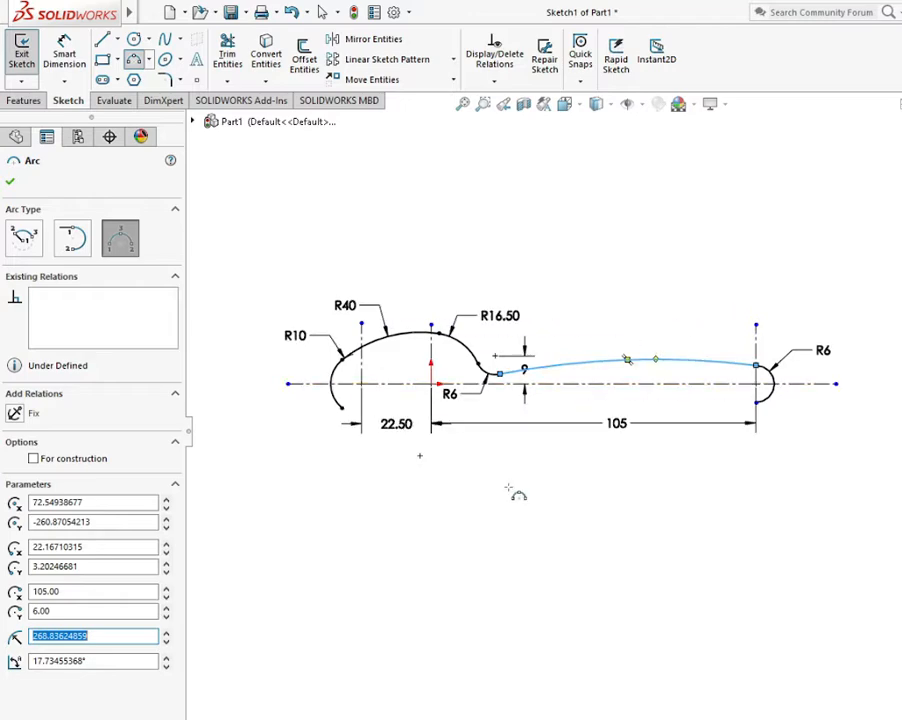
Dimension the long connecting arc's radius as 500 mm.
{"action": "right_click_drag", "start_coordinate": [509, 488], "coordinate": [515, 420]}
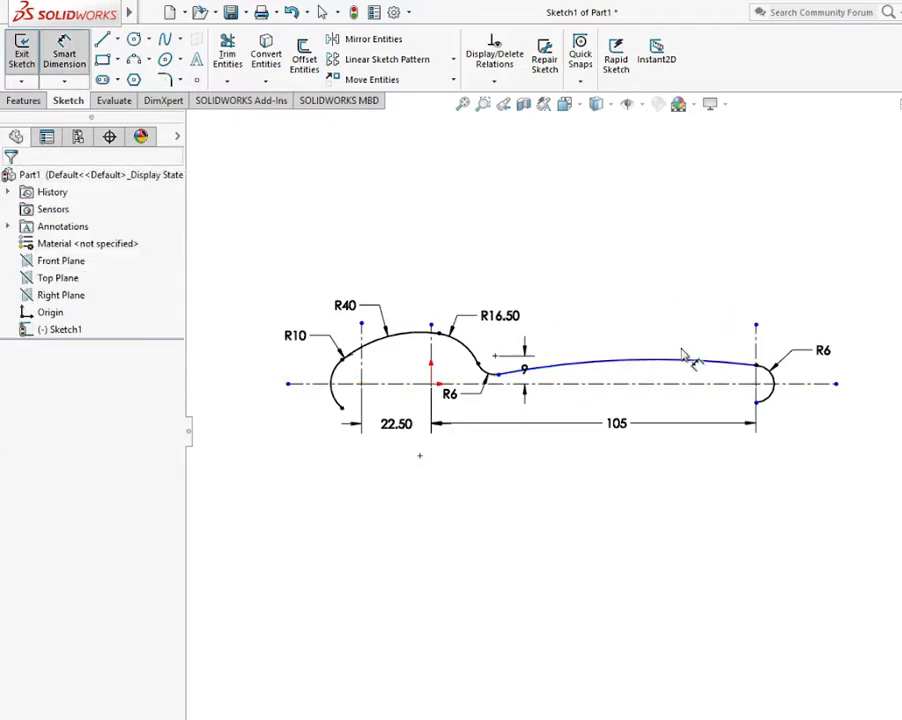
{"action": "left_click", "coordinate": [676, 361]}
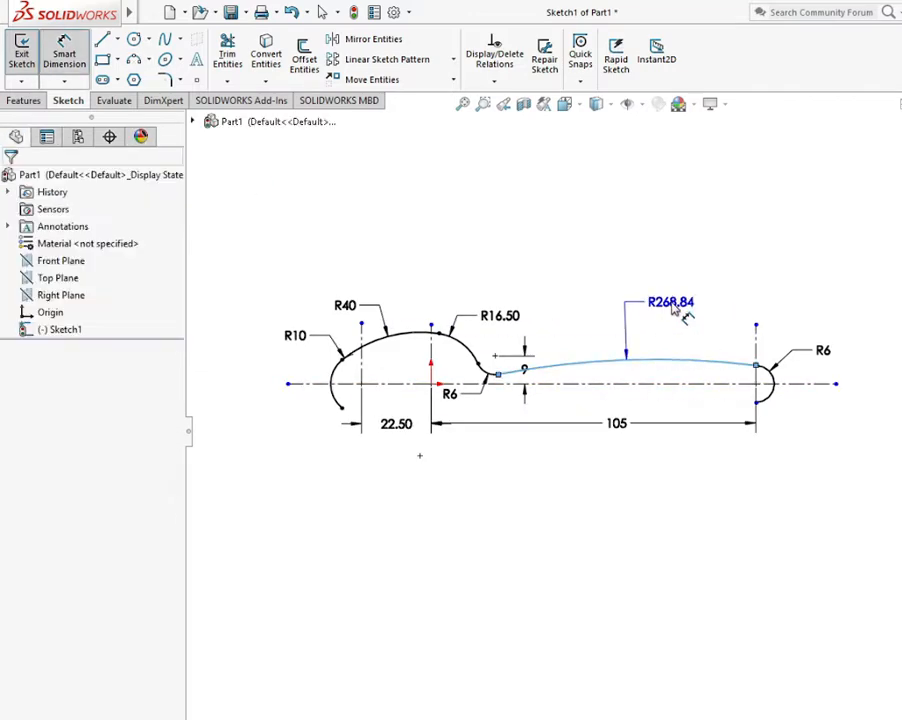
{"action": "left_click", "coordinate": [673, 309]}
{"action": "type", "text": "500"}
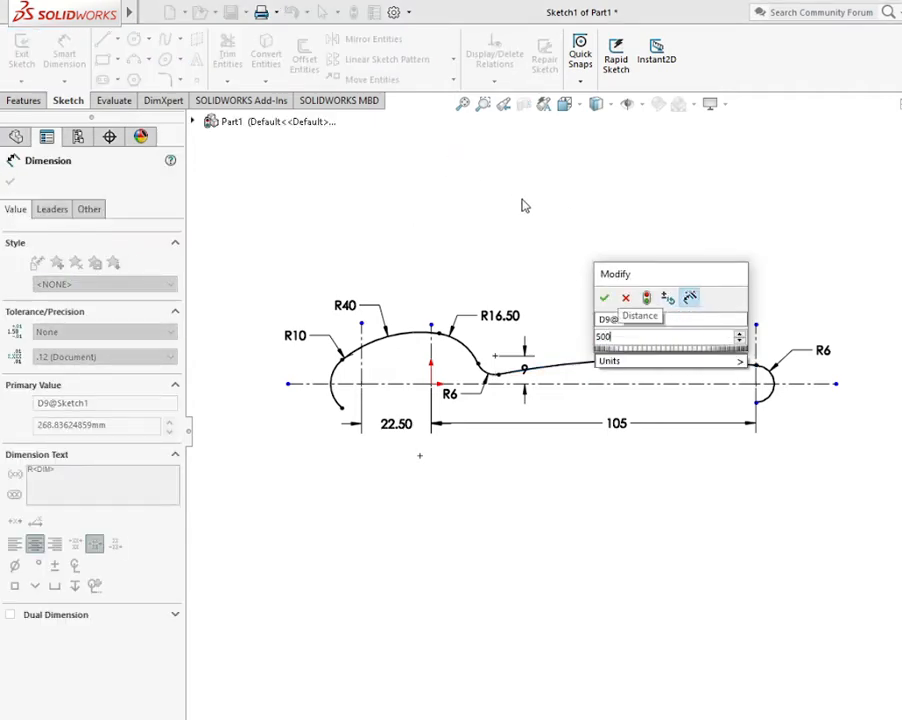
{"action": "left_click", "coordinate": [604, 297]}
{"action": "key", "text": "Escape"}
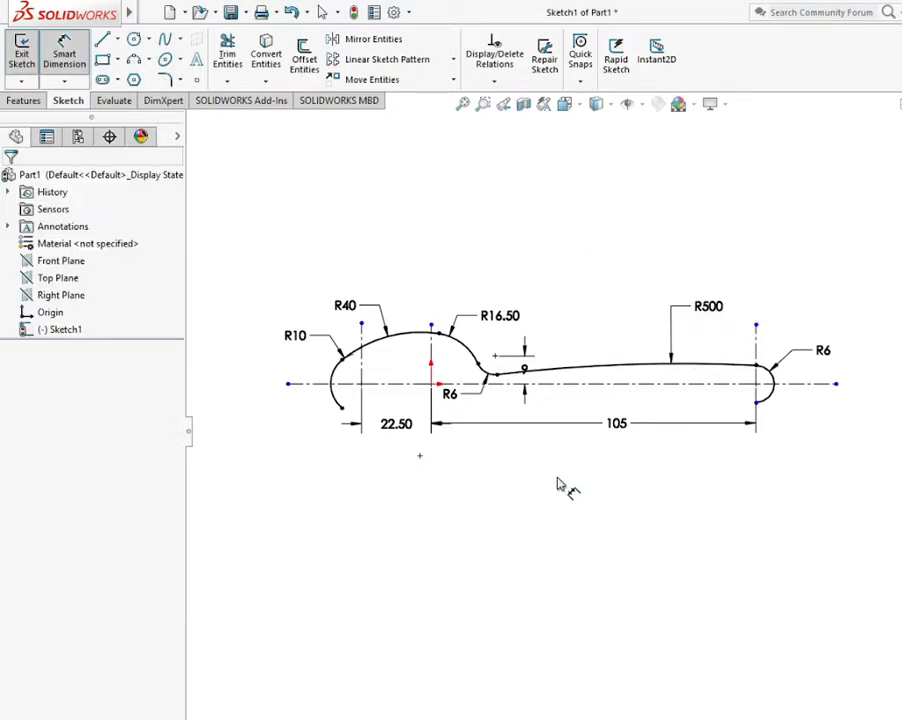
Mirror the R40, R16.50, small R6 and R500 arcs about the horizontal centerline to close the profile.
{"action": "left_click", "coordinate": [372, 39]}
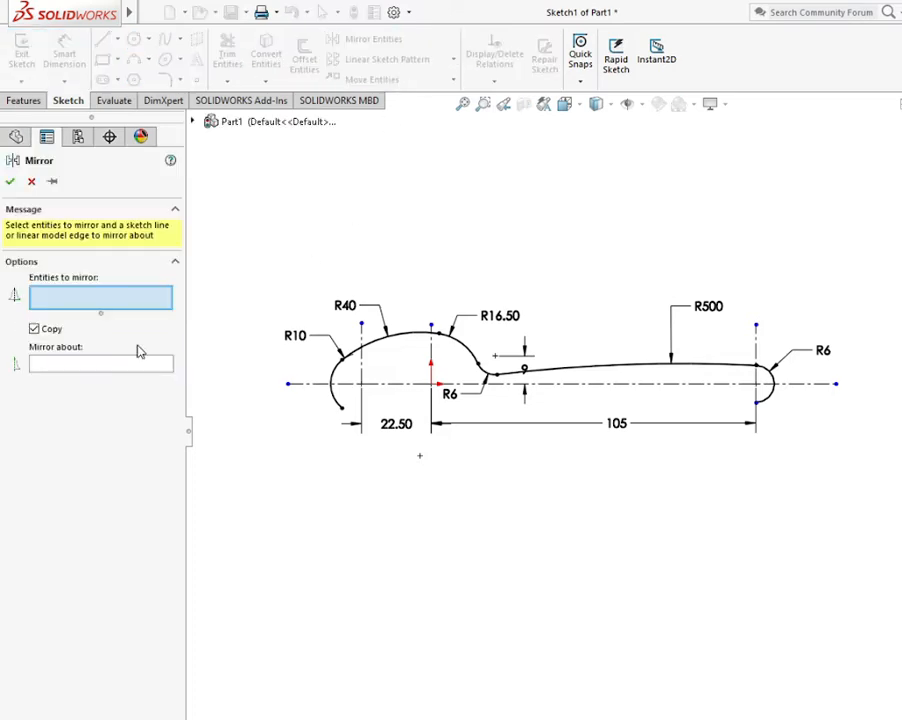
{"action": "left_click", "coordinate": [392, 347]}
{"action": "left_click", "coordinate": [469, 357]}
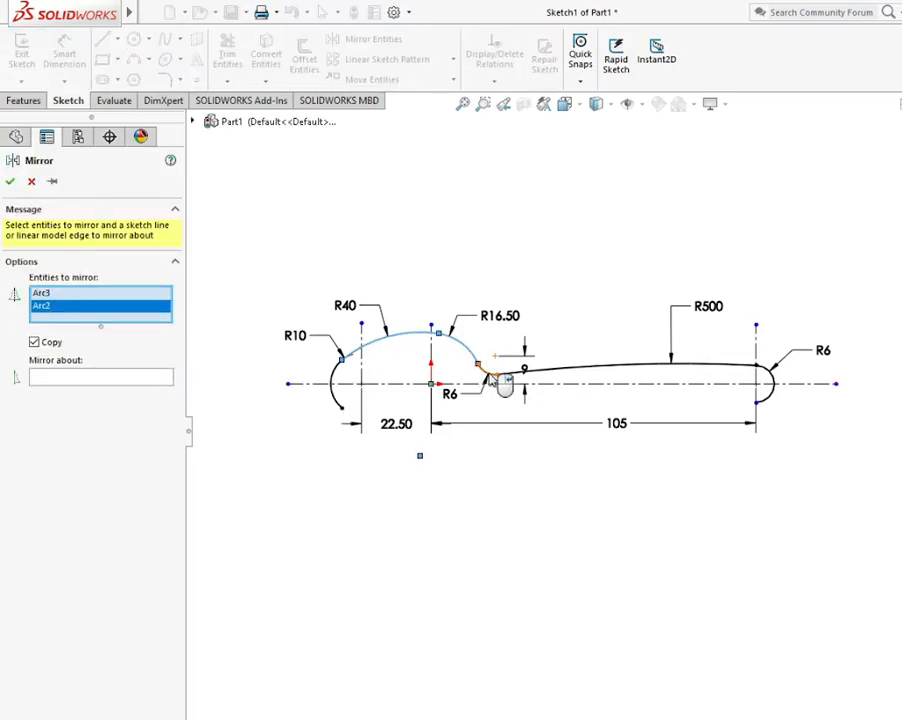
{"action": "left_click", "coordinate": [490, 373]}
{"action": "left_click", "coordinate": [550, 372]}
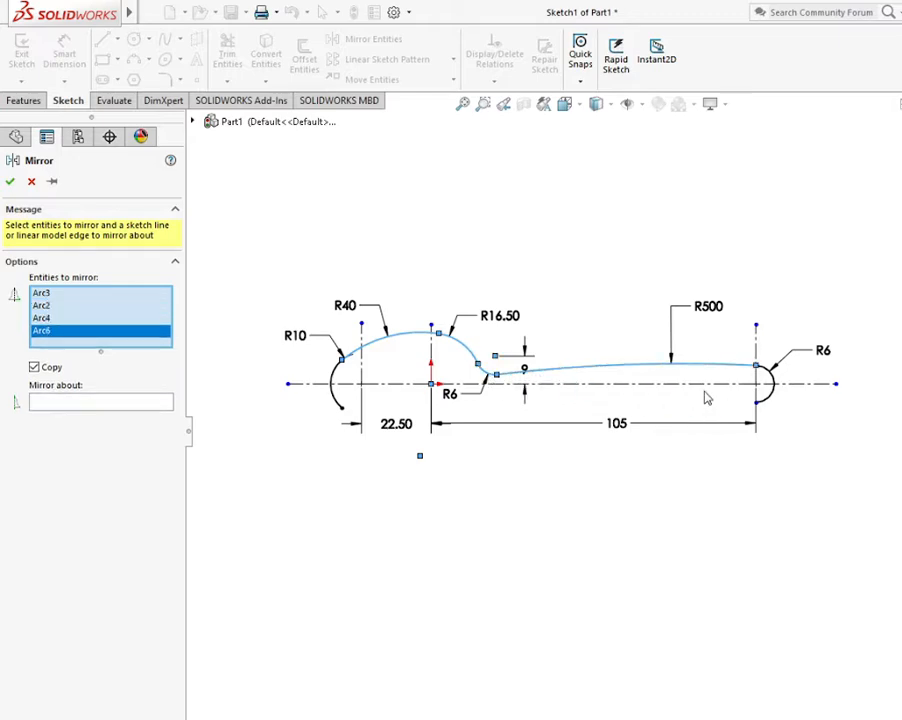
{"action": "left_click", "coordinate": [105, 401]}
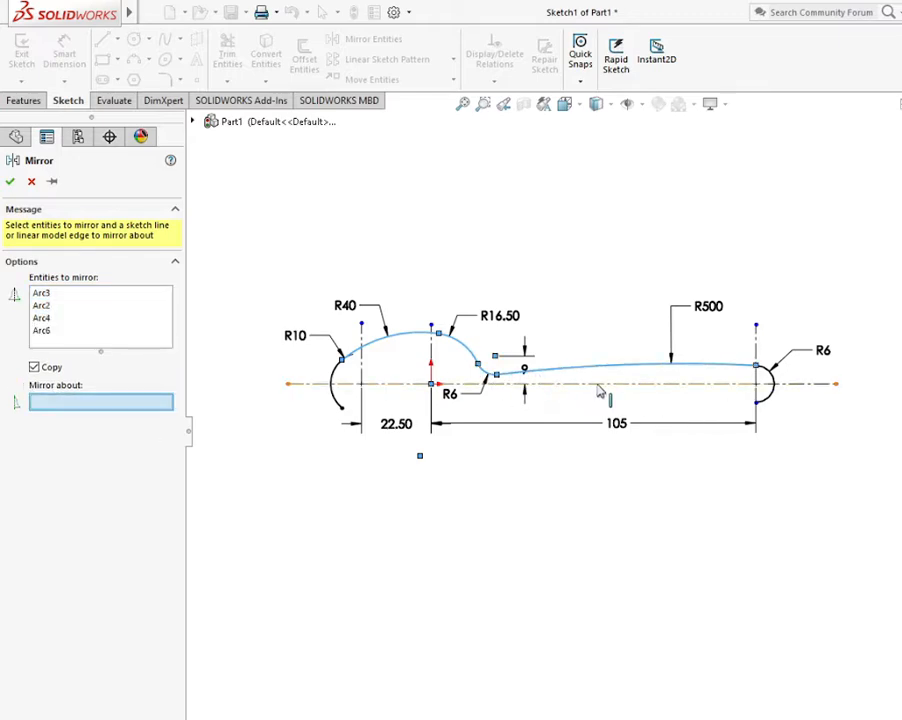
{"action": "left_click", "coordinate": [570, 384]}
{"action": "left_click", "coordinate": [10, 182]}
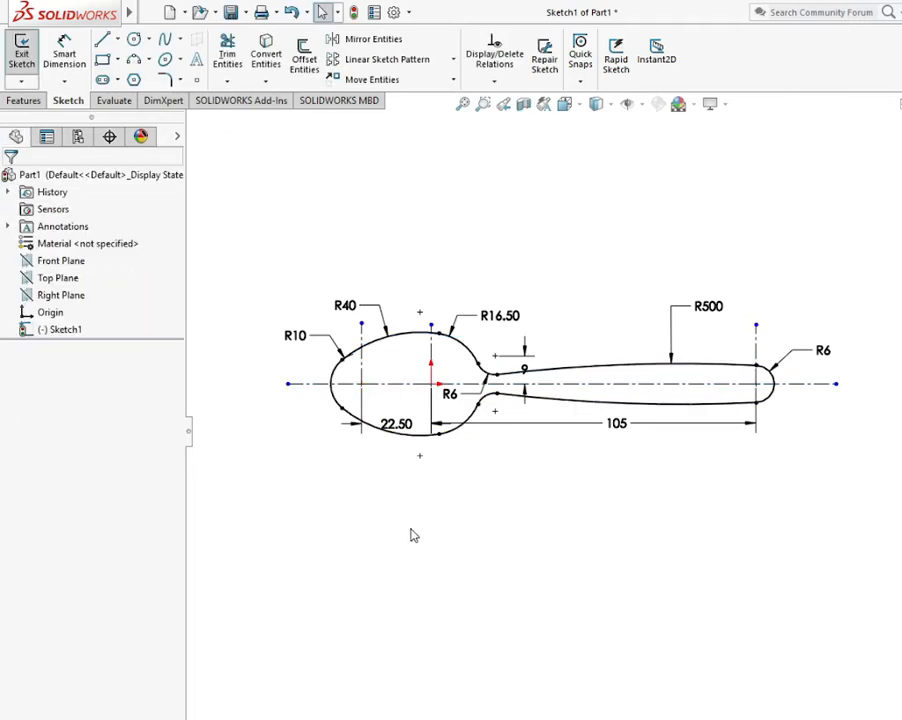
Reposition the 22.50 and 105 dimensions below the mirrored spoon outline.
{"action": "left_click_drag", "start_coordinate": [395, 423], "coordinate": [395, 455]}
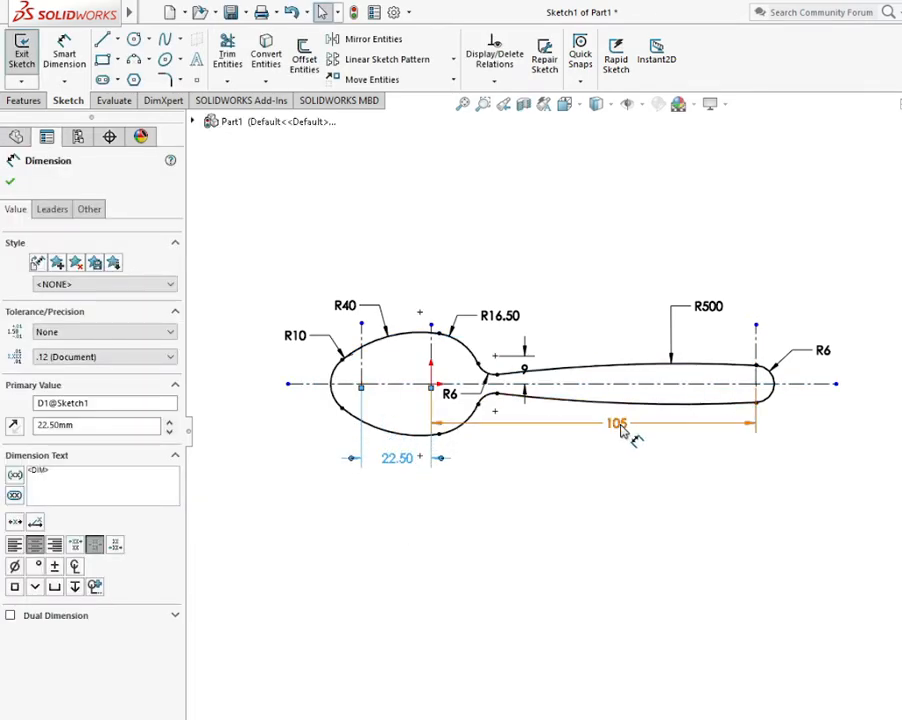
{"action": "mouse_move", "coordinate": [624, 430]}
{"action": "left_mouse_down"}
{"action": "mouse_move", "coordinate": [619, 469]}
{"action": "mouse_move", "coordinate": [615, 459]}
{"action": "left_mouse_up"}
{"action": "left_click", "coordinate": [594, 522]}
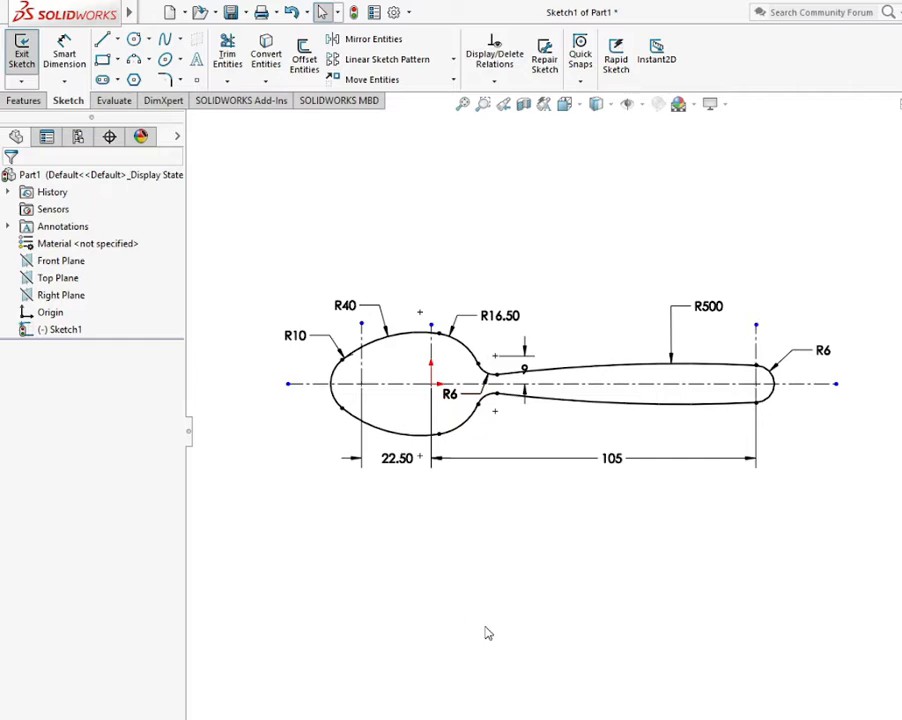
Show the spoon outline in isometric view and close the finished sketch.
{"action": "key", "text": "space"}
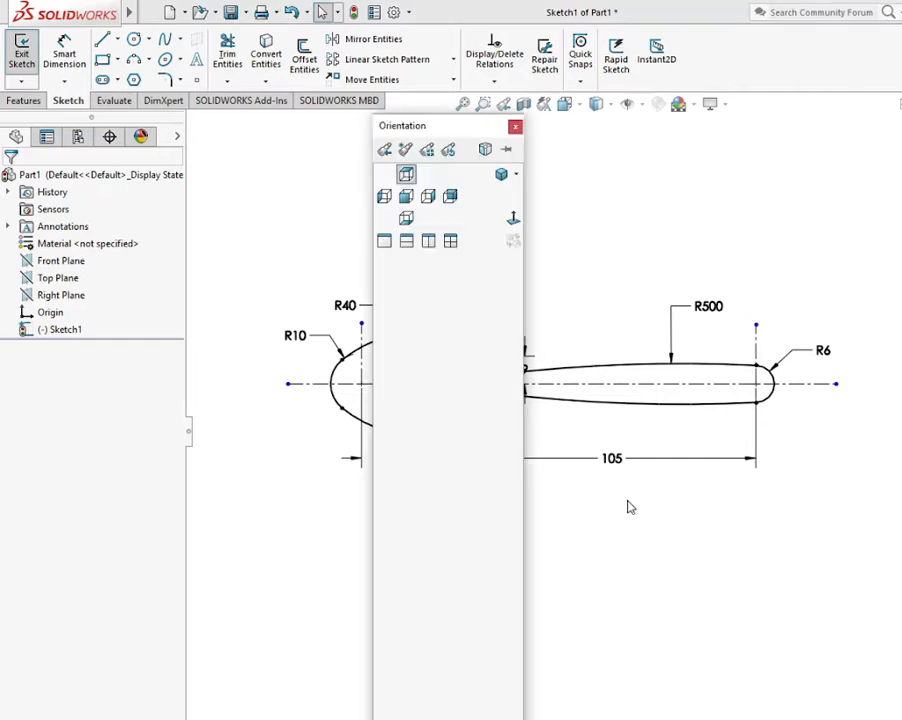
{"action": "left_click", "coordinate": [500, 178]}
{"action": "key", "text": "z"}
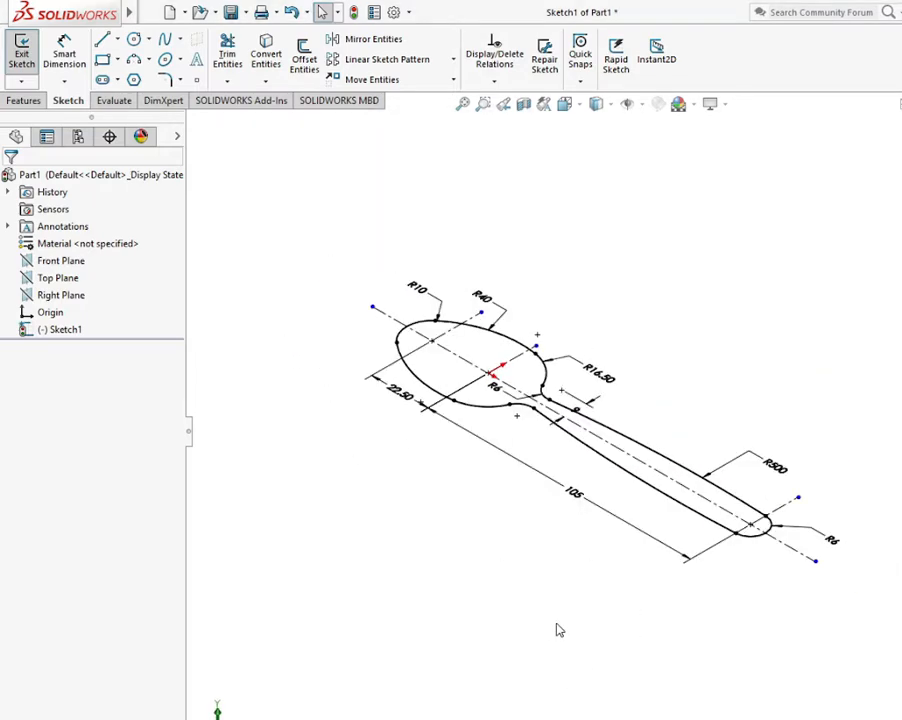
{"action": "left_click", "coordinate": [80, 262]}
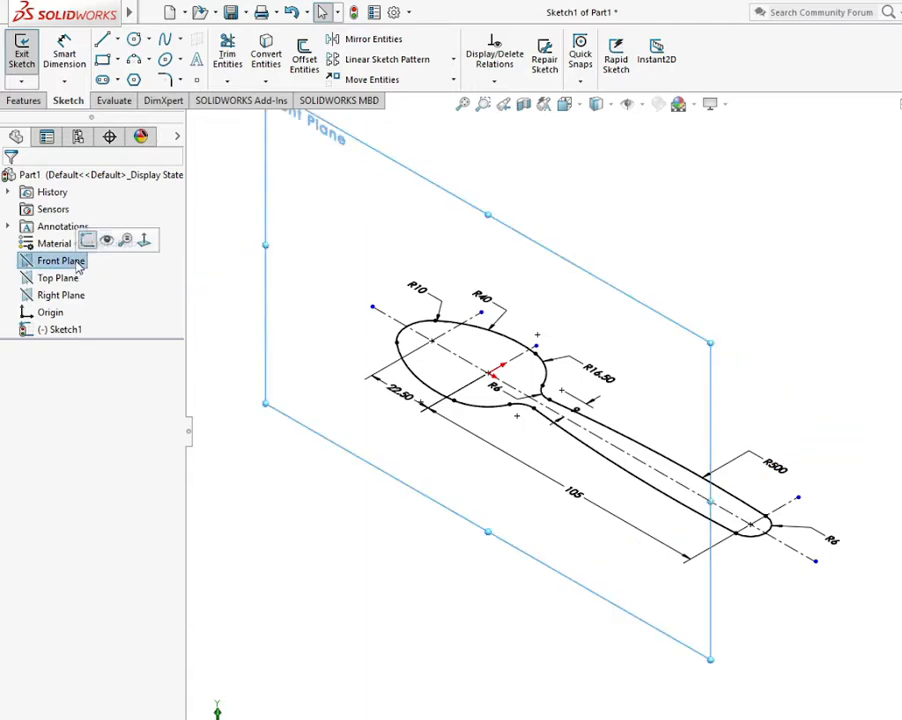
{"action": "left_click", "coordinate": [88, 240]}
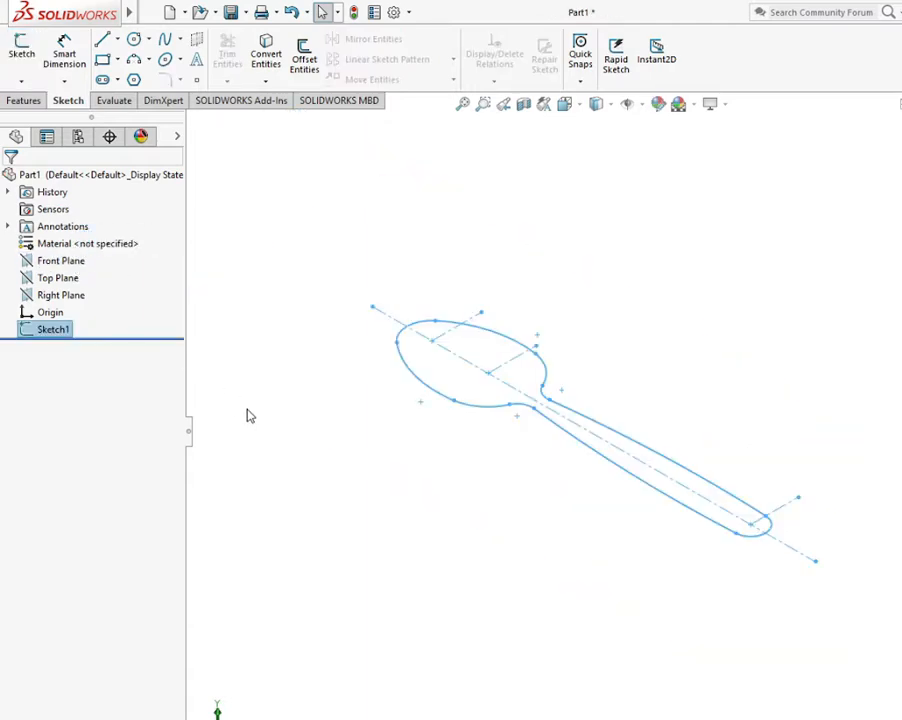
Start a new sketch on the Front Plane and view it normal to the plane.
{"action": "left_click", "coordinate": [60, 262]}
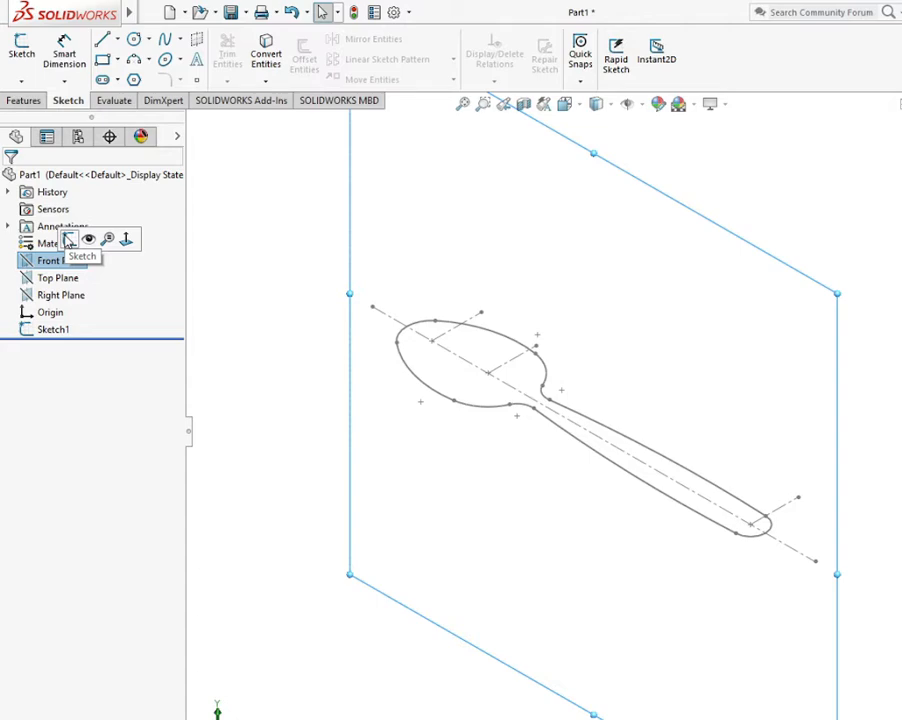
{"action": "left_click", "coordinate": [68, 241]}
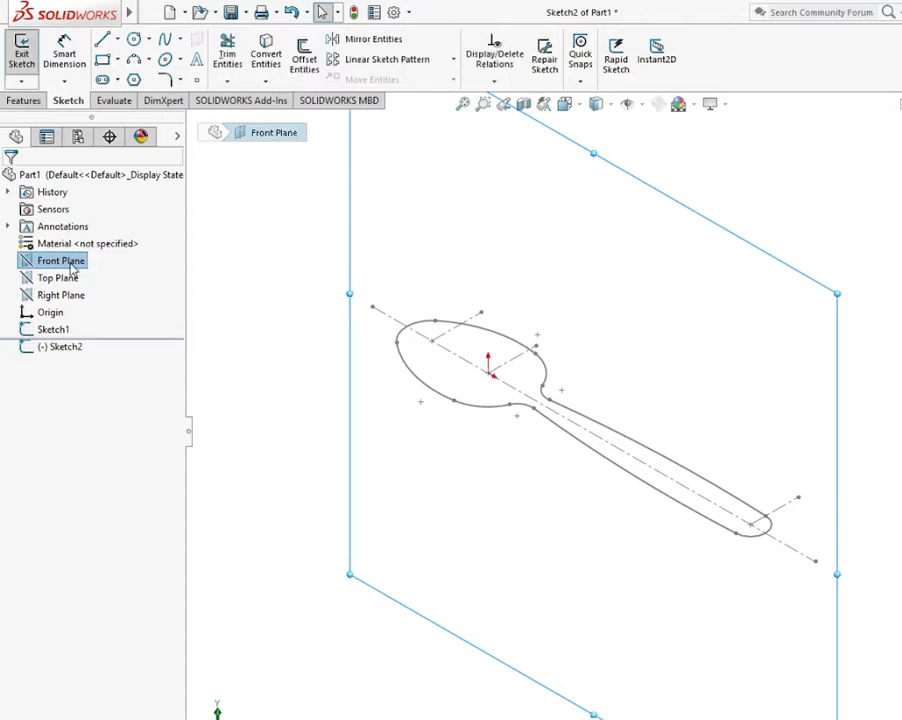
{"action": "key", "text": "space"}
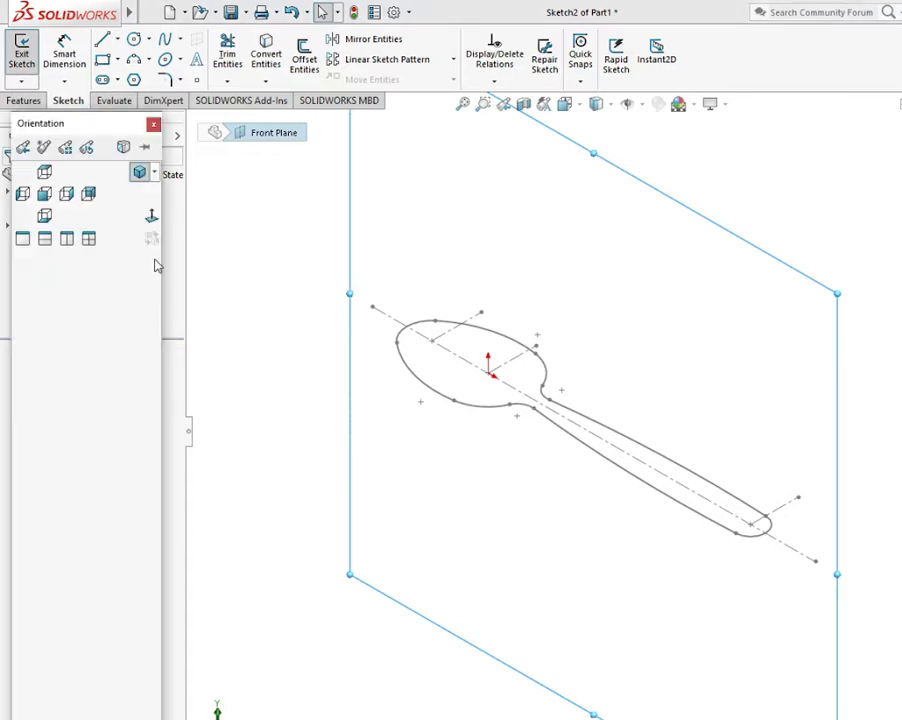
{"action": "left_click", "coordinate": [154, 220]}
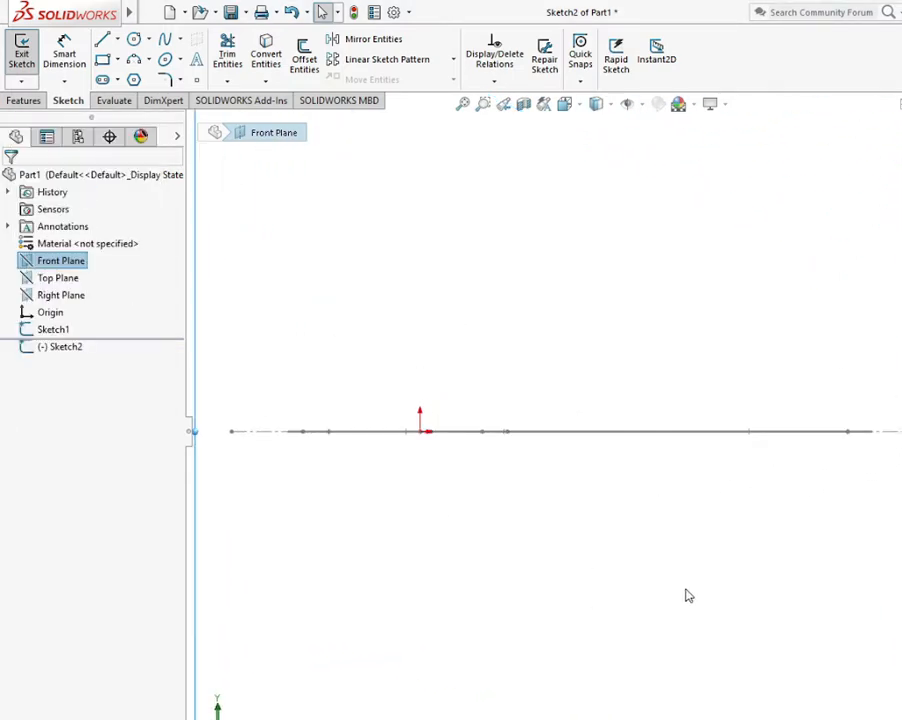
{"action": "scroll", "coordinate": [630, 550], "scroll_direction": "down", "scroll_amount": 2}
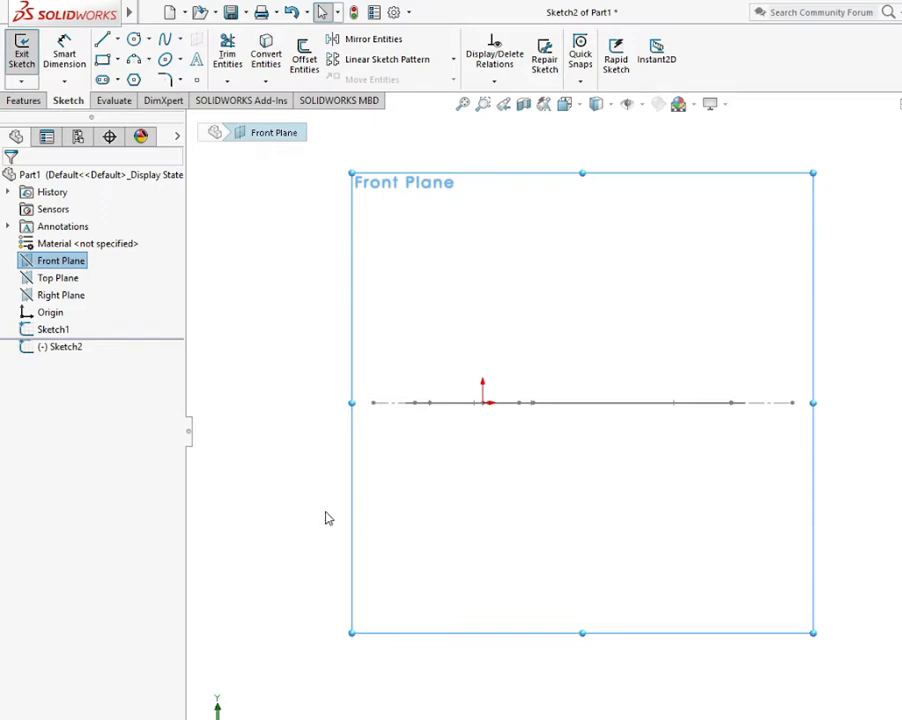
Sketch a downward-bowed three-point arc of about 66 mm radius spanning about 78° below the handle half of the spoon outline.
{"action": "left_click", "coordinate": [140, 60]}
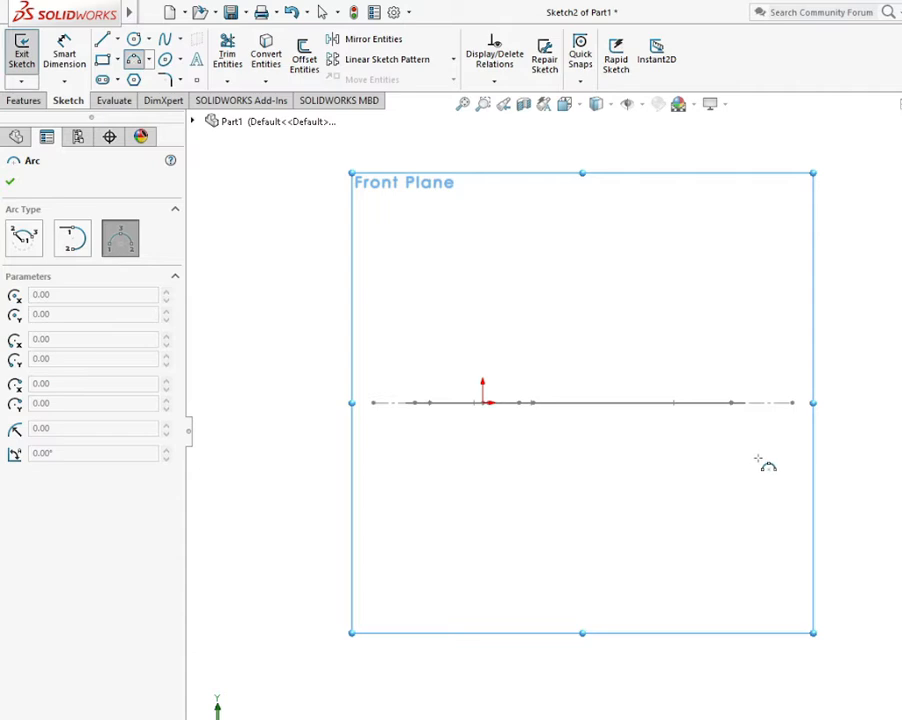
{"action": "left_click", "coordinate": [739, 486]}
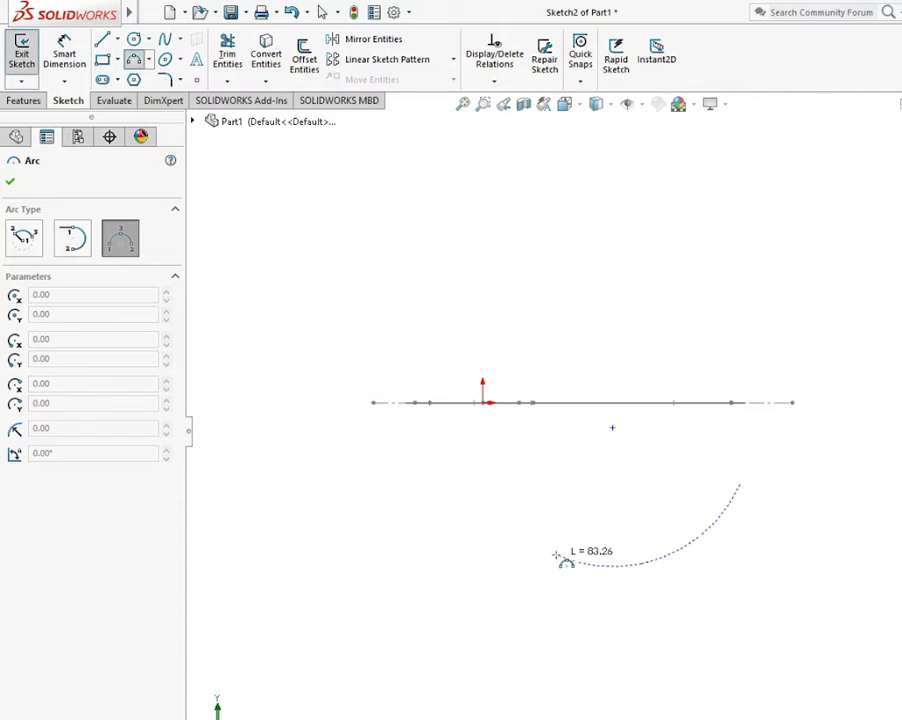
{"action": "left_click", "coordinate": [557, 555]}
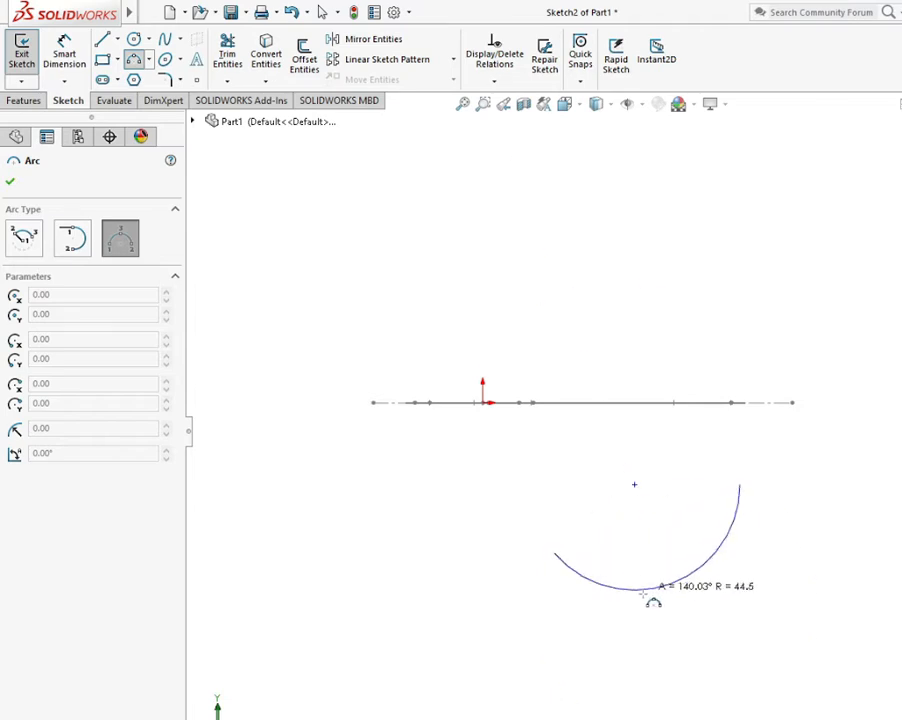
{"action": "left_click", "coordinate": [632, 560]}
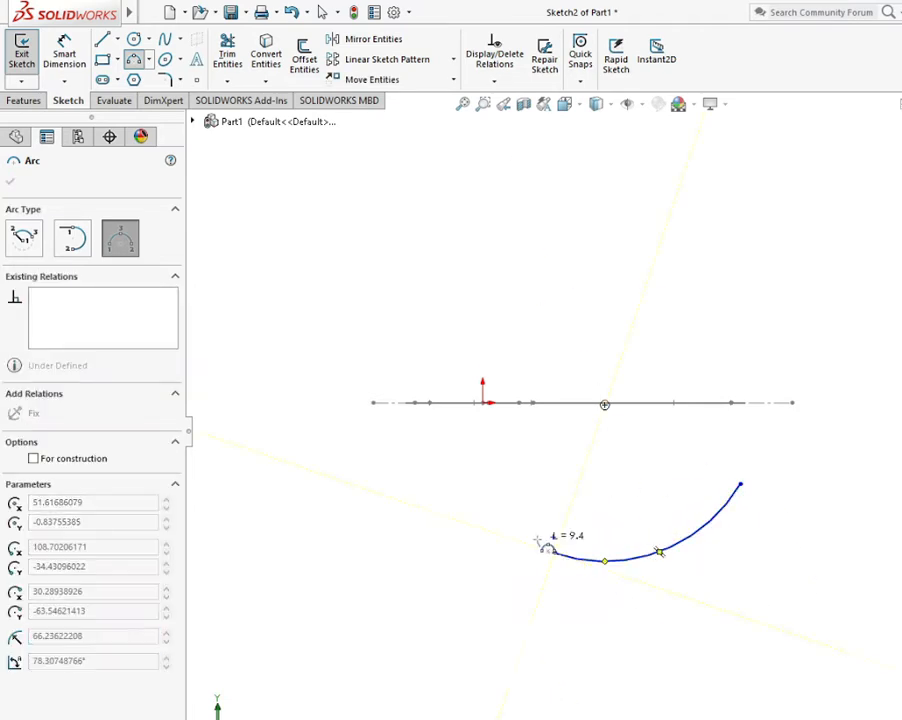
Continue the arc chain toward the bowl with an upward-bowed 90° arc of about 22 mm radius and a downward-bowed arc about 45 mm wide.
{"action": "left_click", "coordinate": [484, 568]}
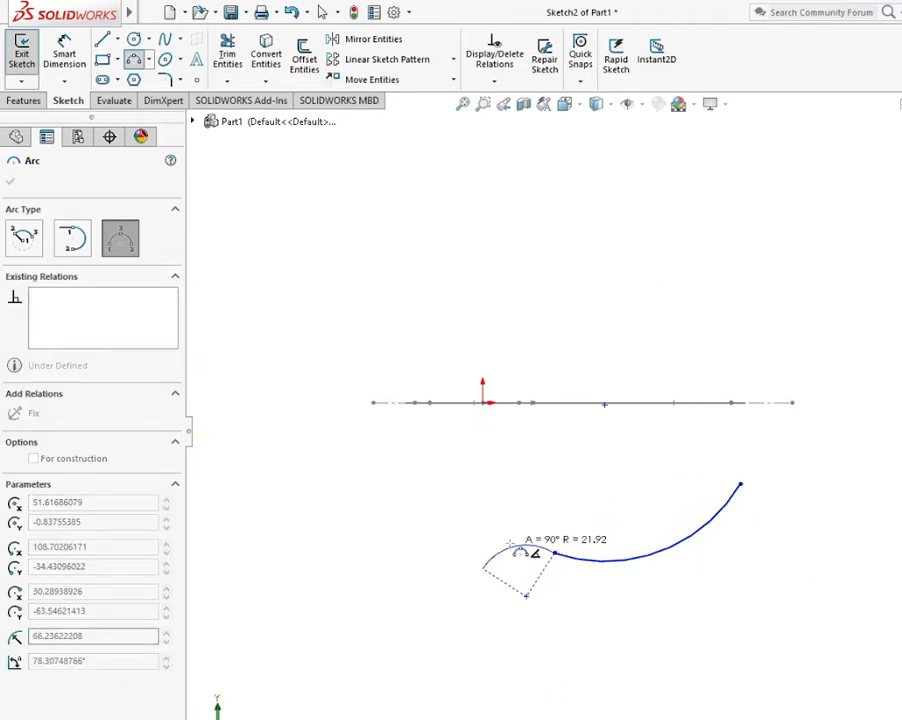
{"action": "left_click", "coordinate": [519, 550]}
{"action": "left_click", "coordinate": [485, 568]}
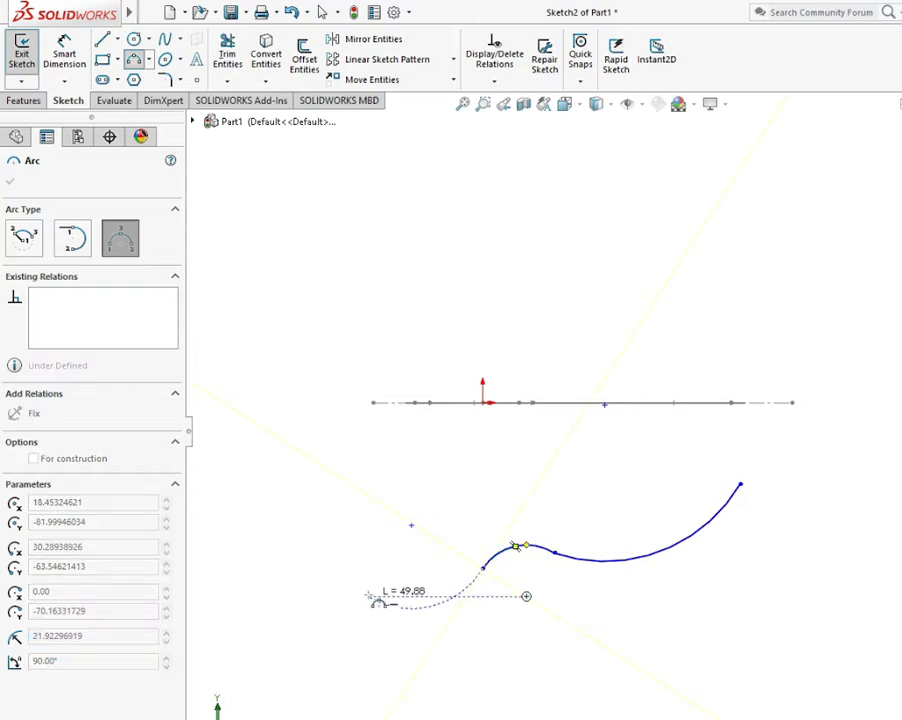
{"action": "left_click", "coordinate": [373, 593]}
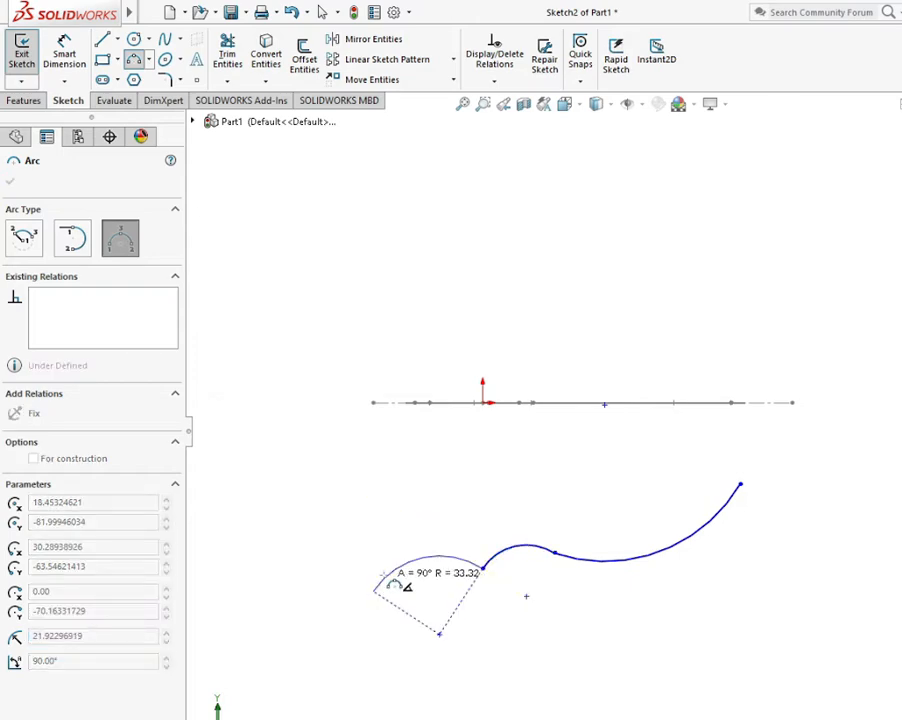
{"action": "left_click", "coordinate": [421, 617]}
{"action": "left_click", "coordinate": [12, 182]}
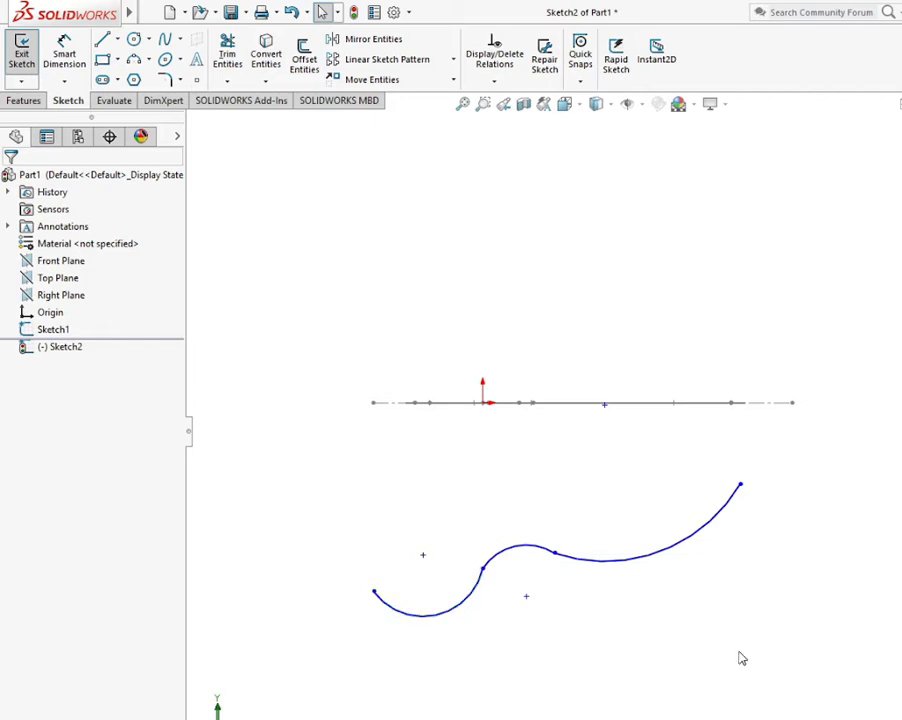
Dimension the distance between the handle arc's endpoints as 84 mm and undo the value change.
{"action": "left_click", "coordinate": [64, 55]}
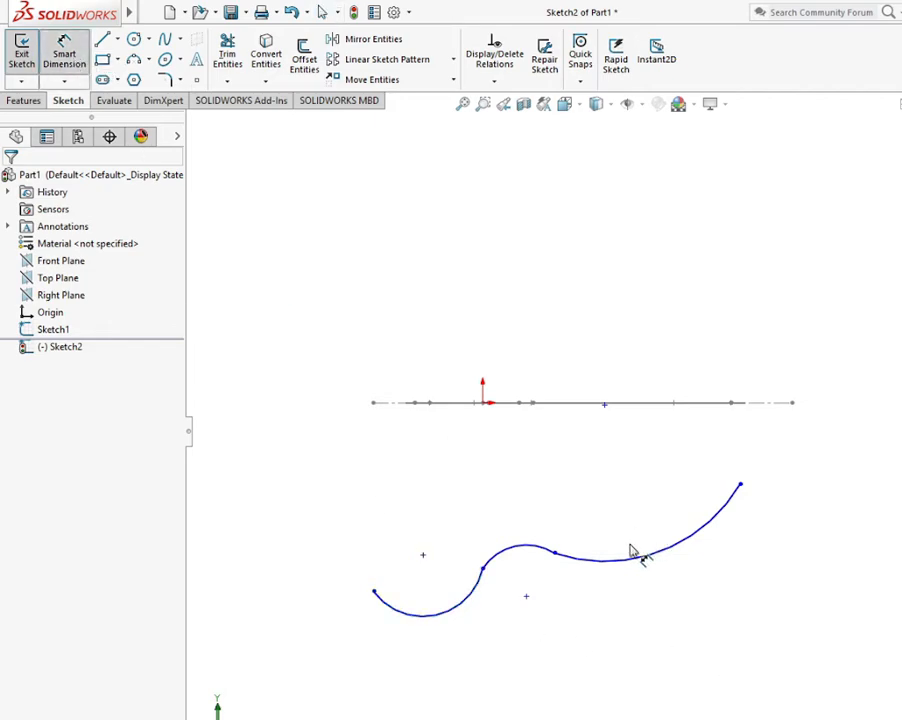
{"action": "left_click", "coordinate": [555, 555]}
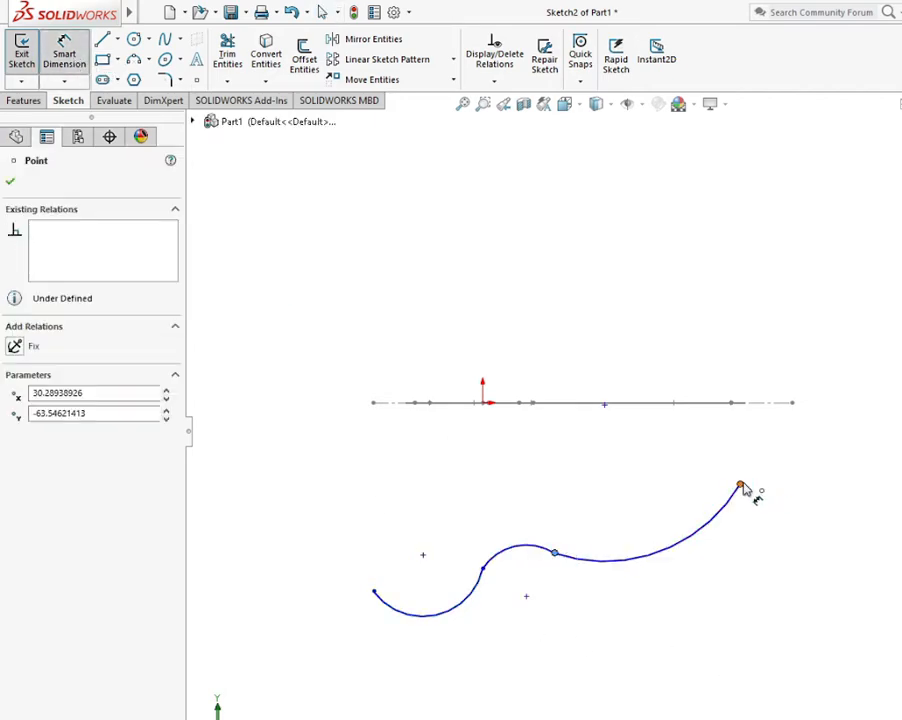
{"action": "left_click", "coordinate": [741, 487]}
{"action": "left_click", "coordinate": [660, 512]}
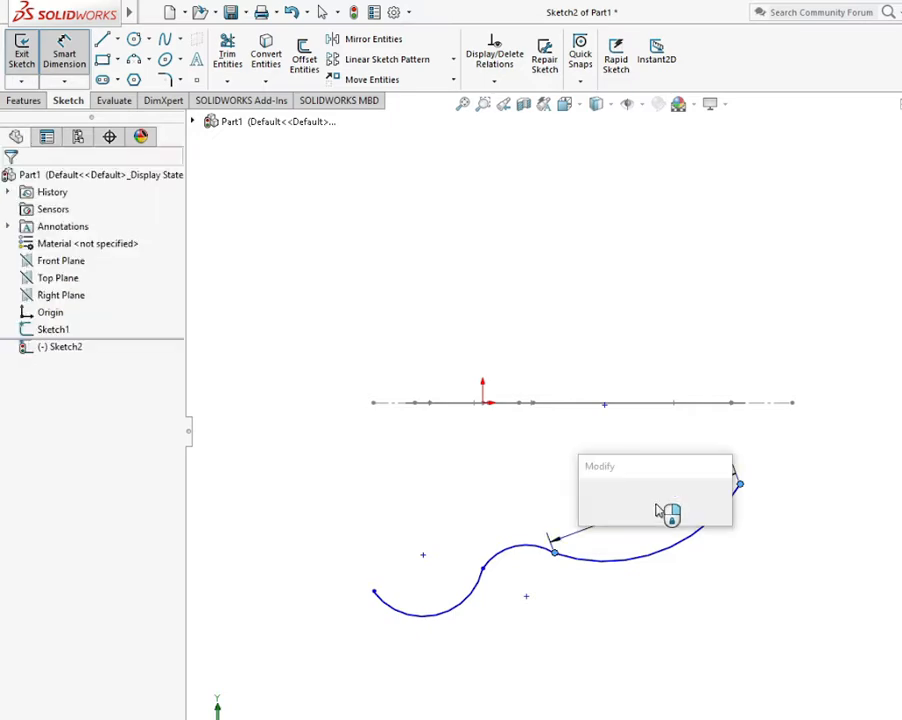
{"action": "type", "text": "84"}
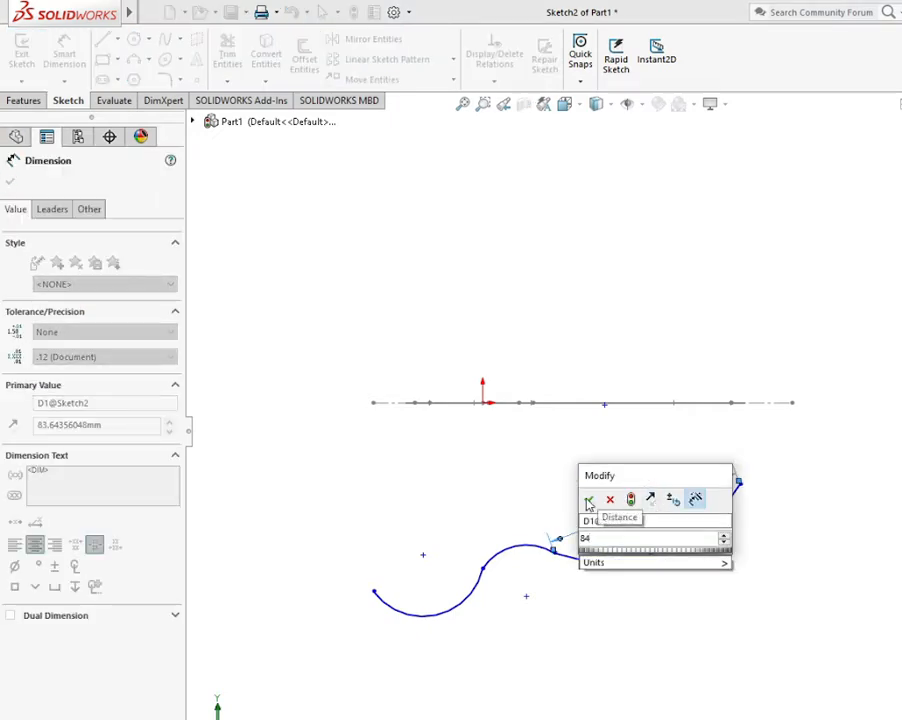
{"action": "left_click", "coordinate": [589, 502]}
{"action": "key", "text": "ctrl+z"}
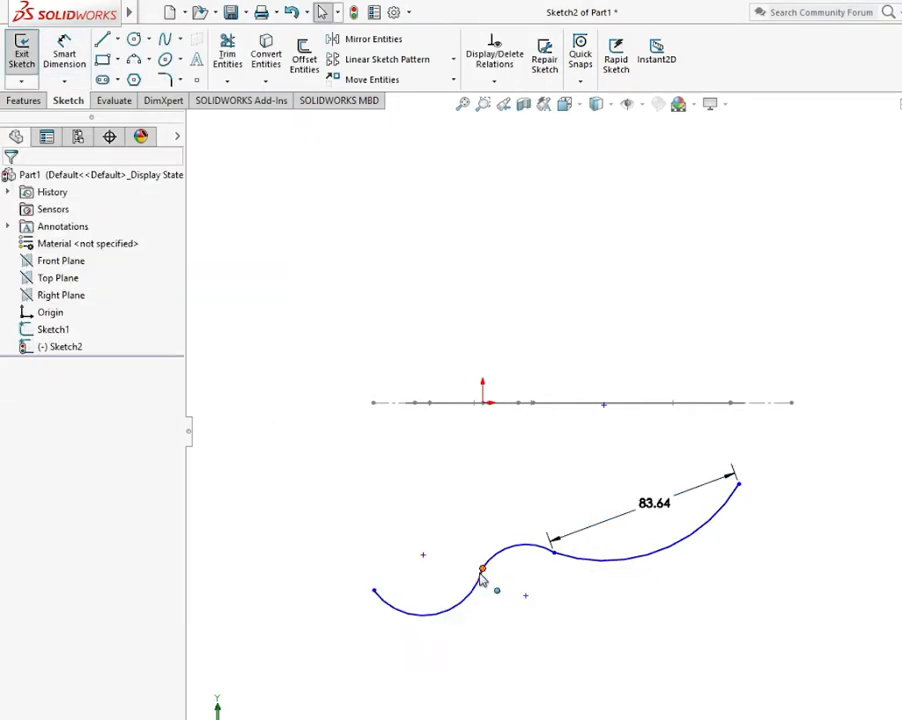
Shift the middle arc's endpoints slightly and dimension the distance between them as 12 mm.
{"action": "left_click", "coordinate": [481, 573]}
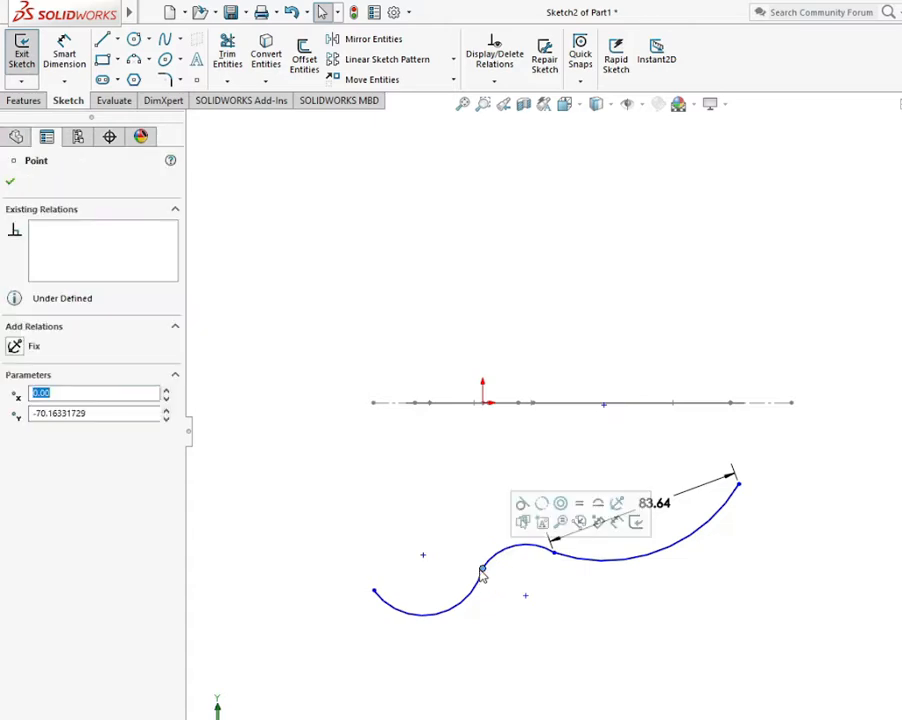
{"action": "left_click", "coordinate": [554, 553]}
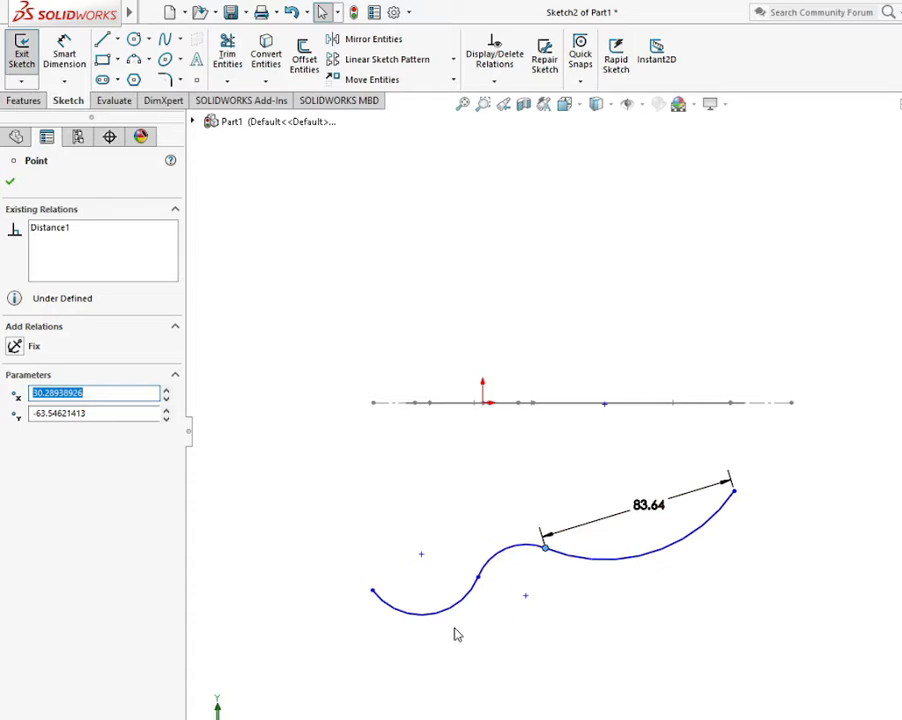
{"action": "left_click", "coordinate": [65, 62]}
{"action": "left_click", "coordinate": [478, 577]}
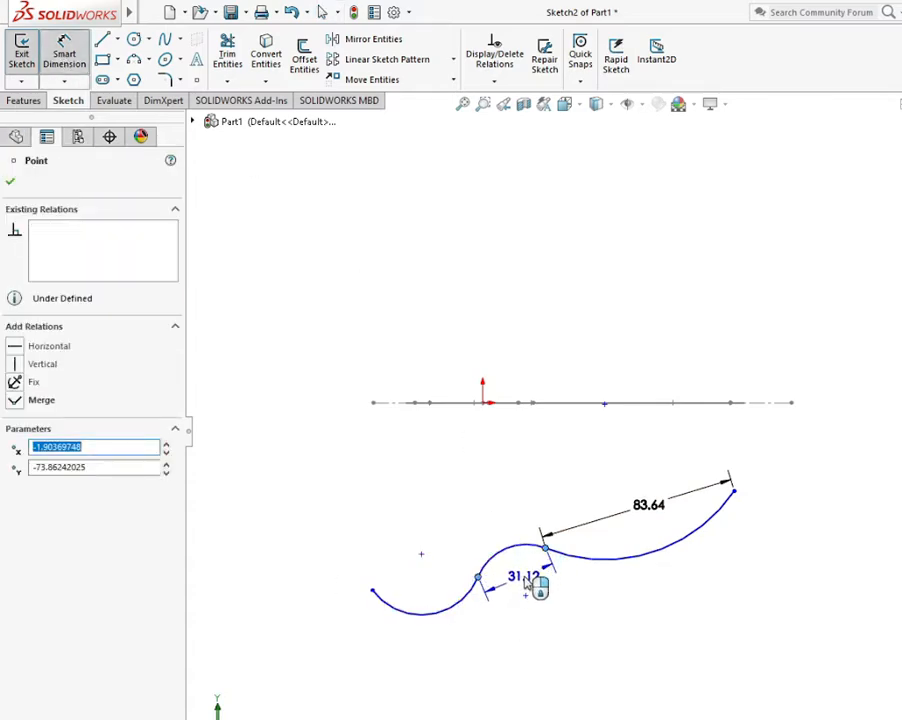
{"action": "left_click", "coordinate": [530, 584]}
{"action": "type", "text": "12"}
{"action": "left_click", "coordinate": [454, 569]}
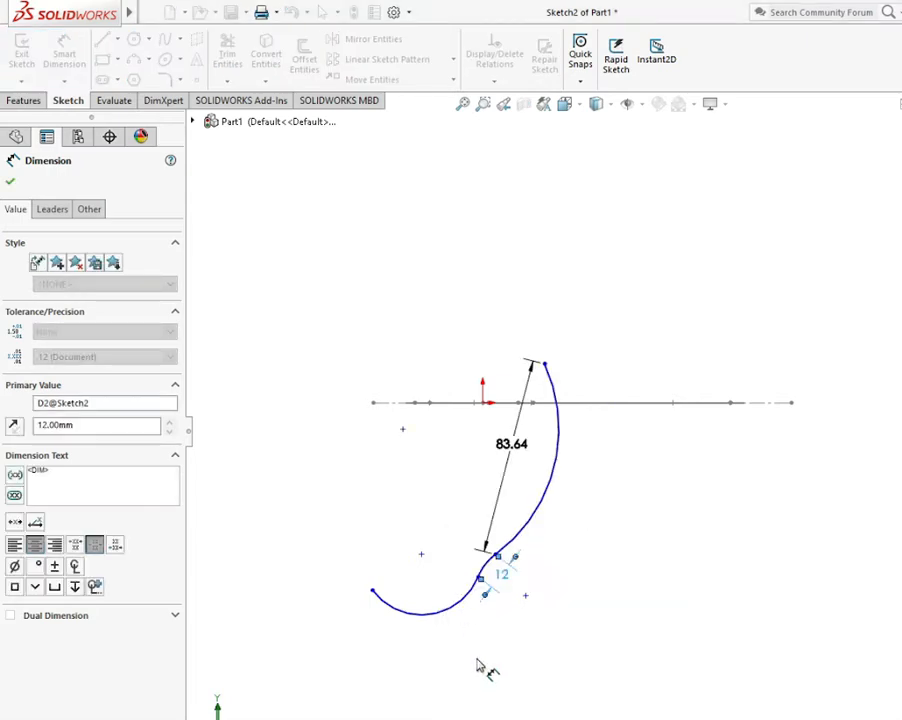
Dimension the horizontal distance between the bowl arc's endpoints as 54 mm.
{"action": "left_click", "coordinate": [373, 591]}
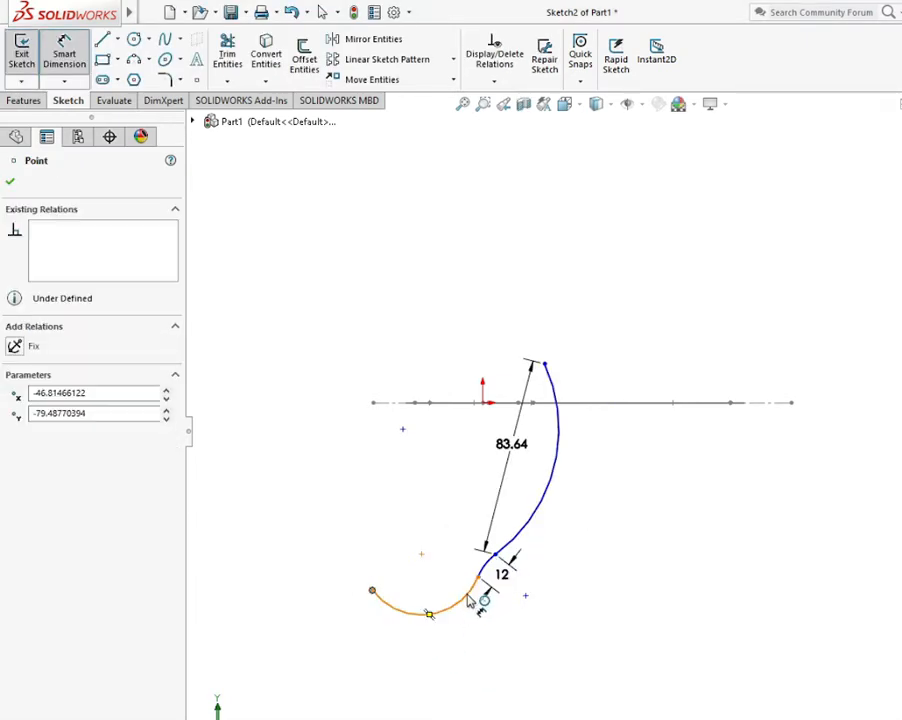
{"action": "left_click", "coordinate": [478, 577]}
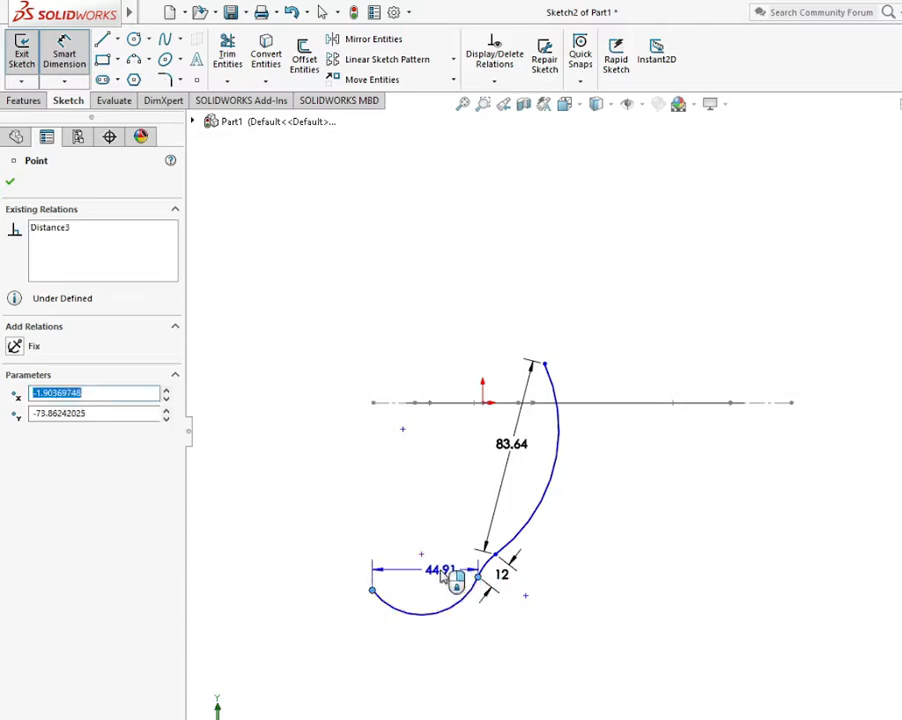
{"action": "left_click", "coordinate": [438, 576]}
{"action": "type", "text": "64"}
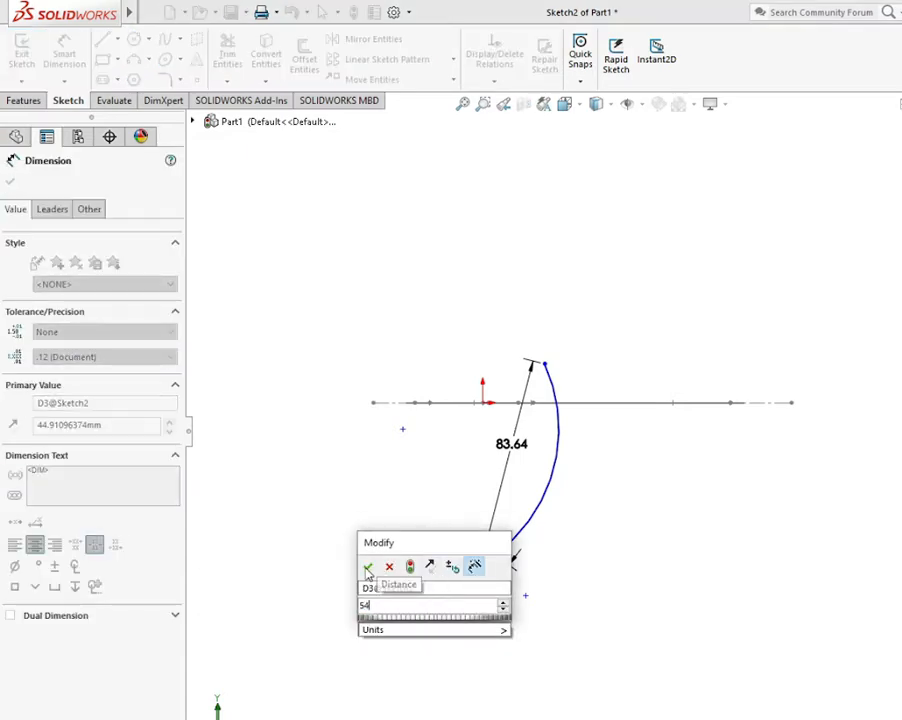
{"action": "left_click", "coordinate": [368, 565]}
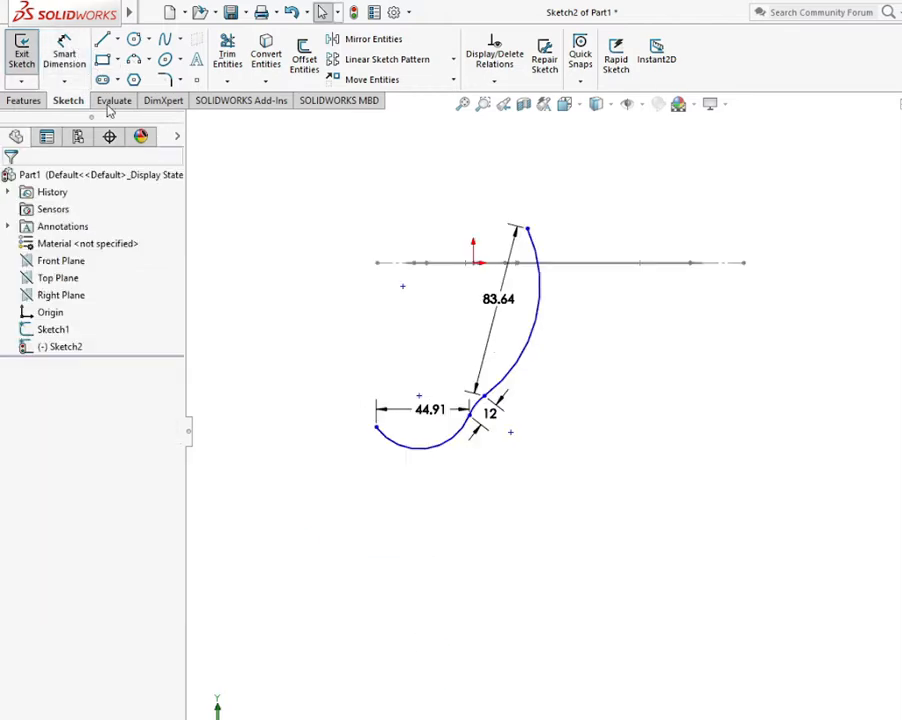
Dimension the bowl arc's radius as 40 mm and place the radius label below the arc's outer end.
{"action": "left_click", "coordinate": [77, 61]}
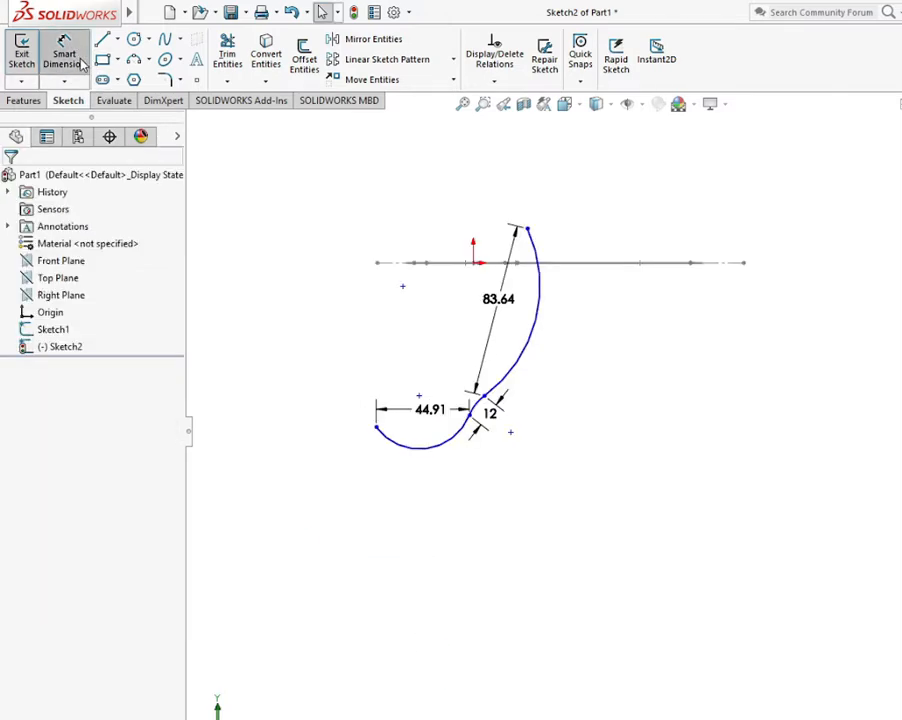
{"action": "left_click", "coordinate": [397, 449]}
{"action": "left_click", "coordinate": [365, 488]}
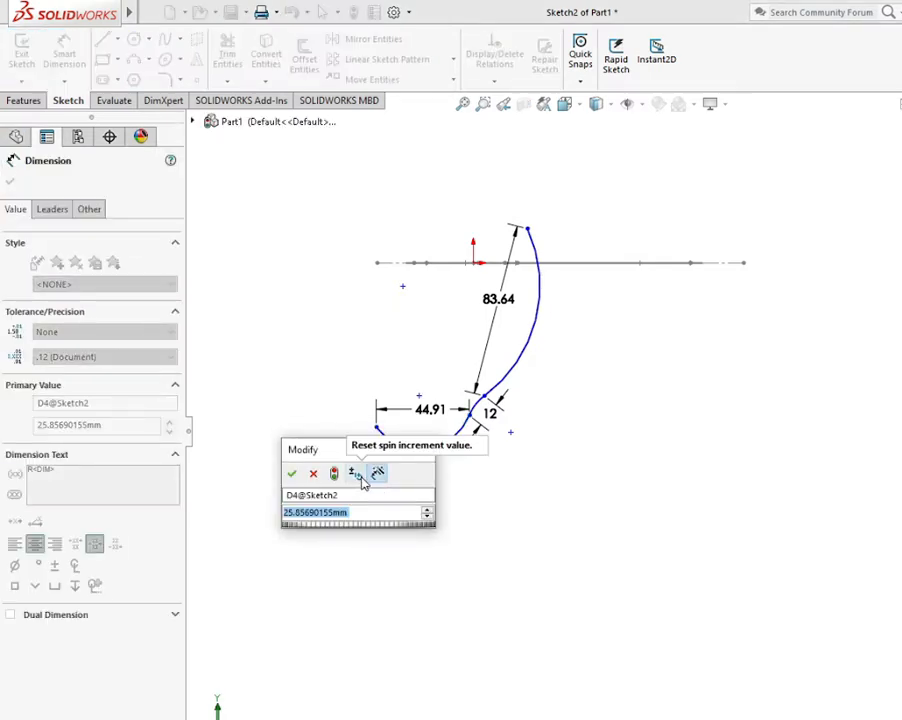
{"action": "type", "text": "4"}
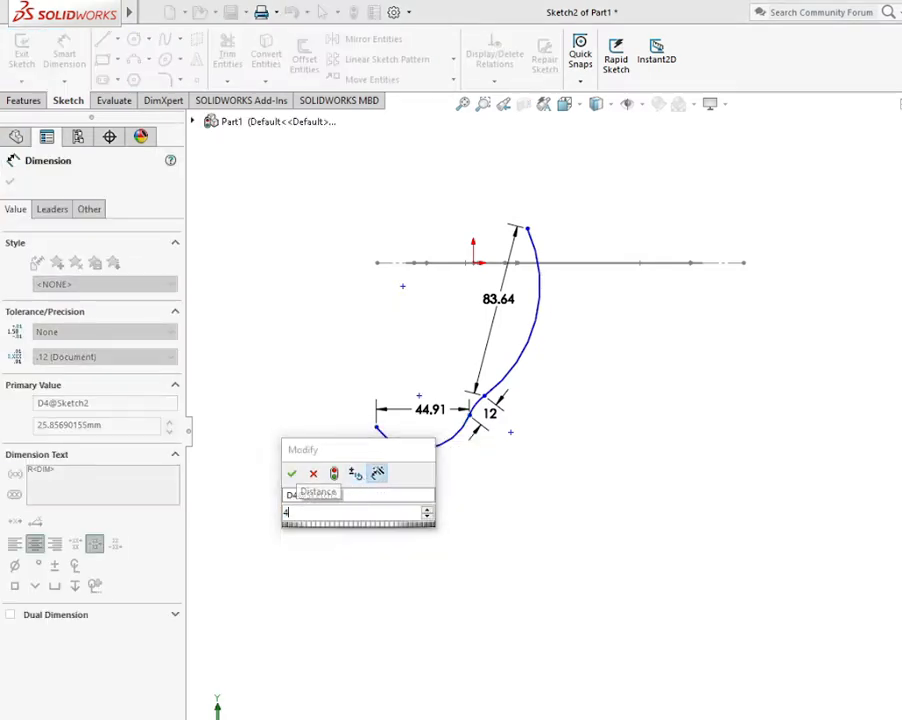
{"action": "type", "text": "0"}
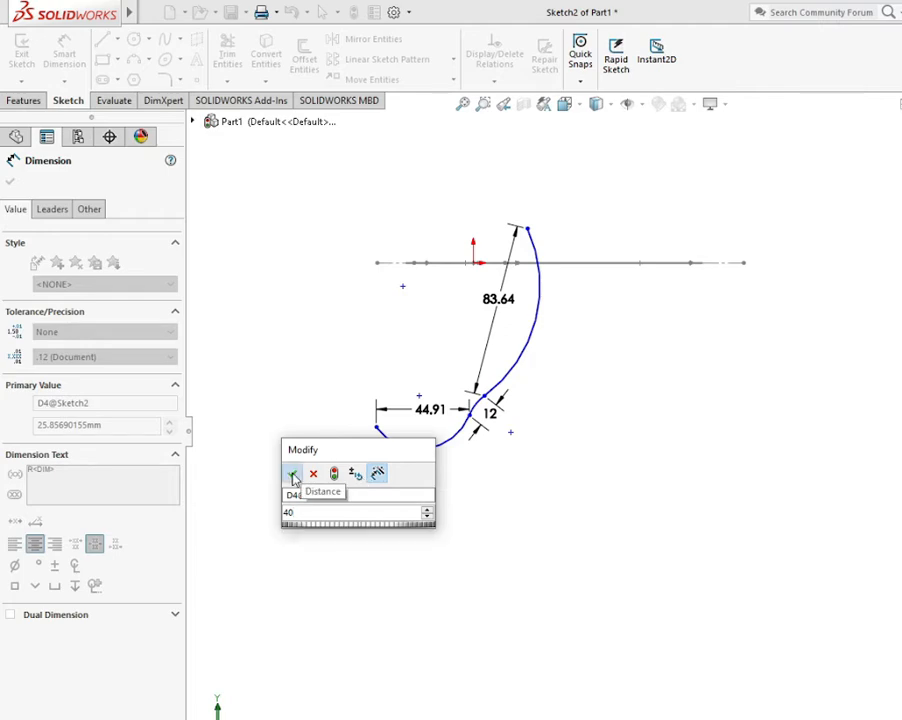
{"action": "left_click", "coordinate": [292, 474]}
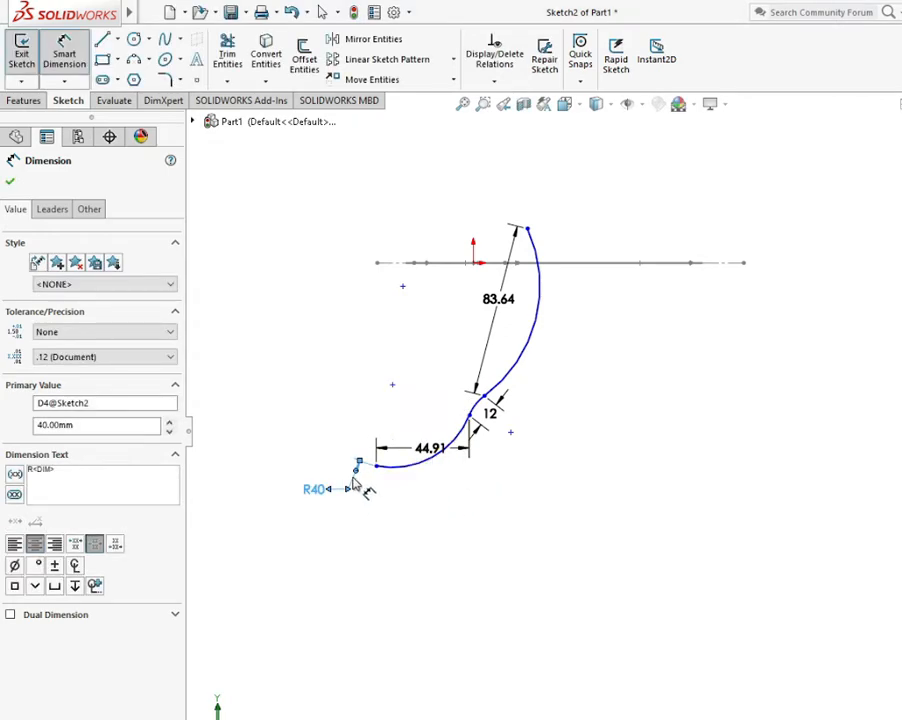
{"action": "left_click_drag", "start_coordinate": [361, 490], "coordinate": [376, 506]}
{"action": "left_click", "coordinate": [418, 537]}
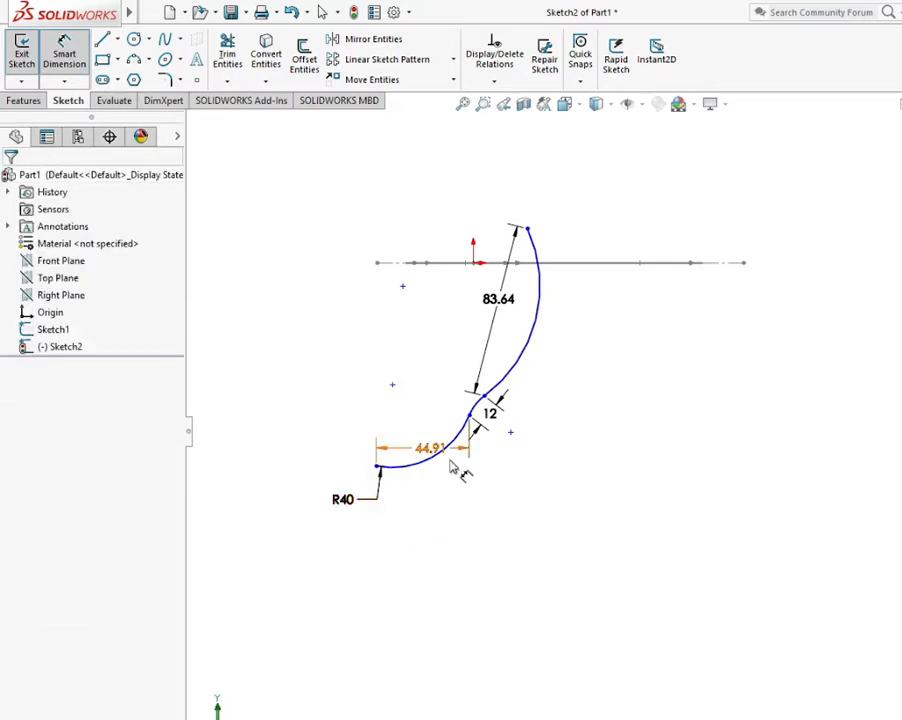
Dimension the radius of the short middle arc between bowl and handle as 20 mm.
{"action": "left_click", "coordinate": [478, 415]}
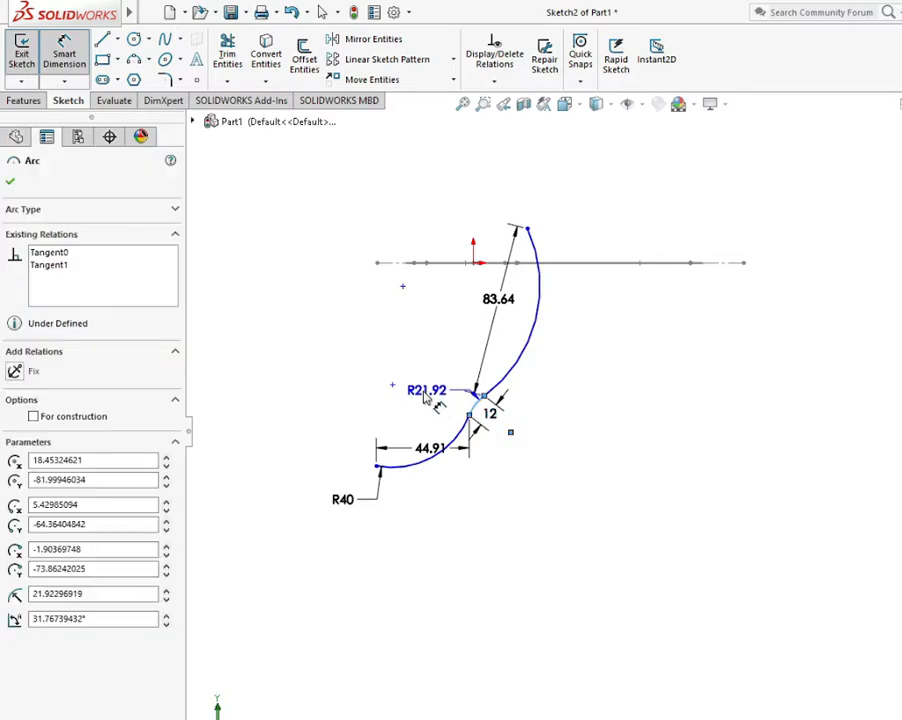
{"action": "left_click", "coordinate": [418, 404]}
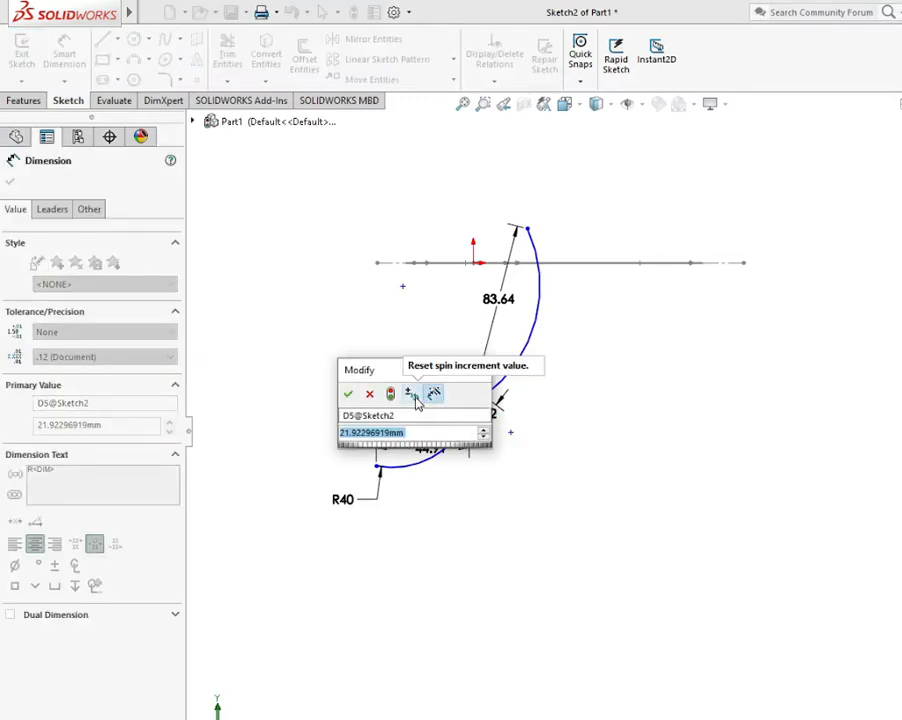
{"action": "type", "text": "20"}
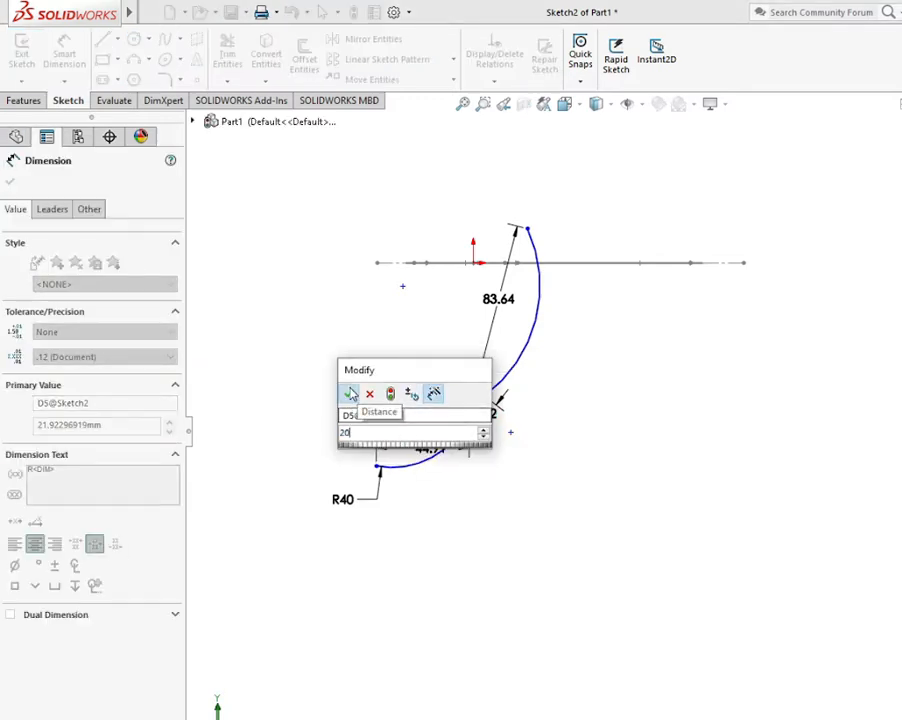
{"action": "left_click", "coordinate": [347, 392]}
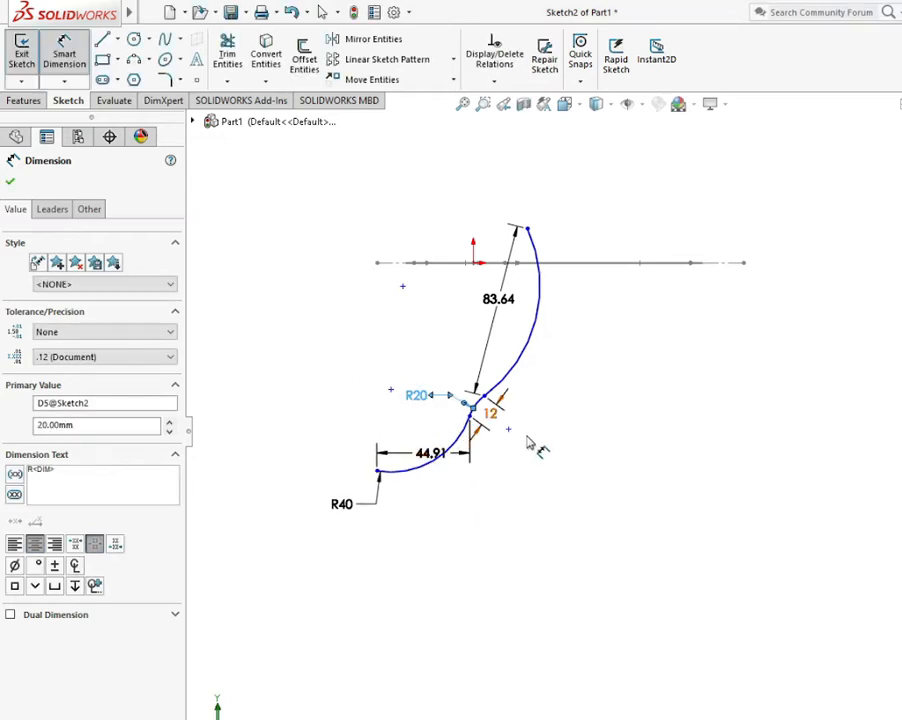
{"action": "left_click", "coordinate": [532, 476]}
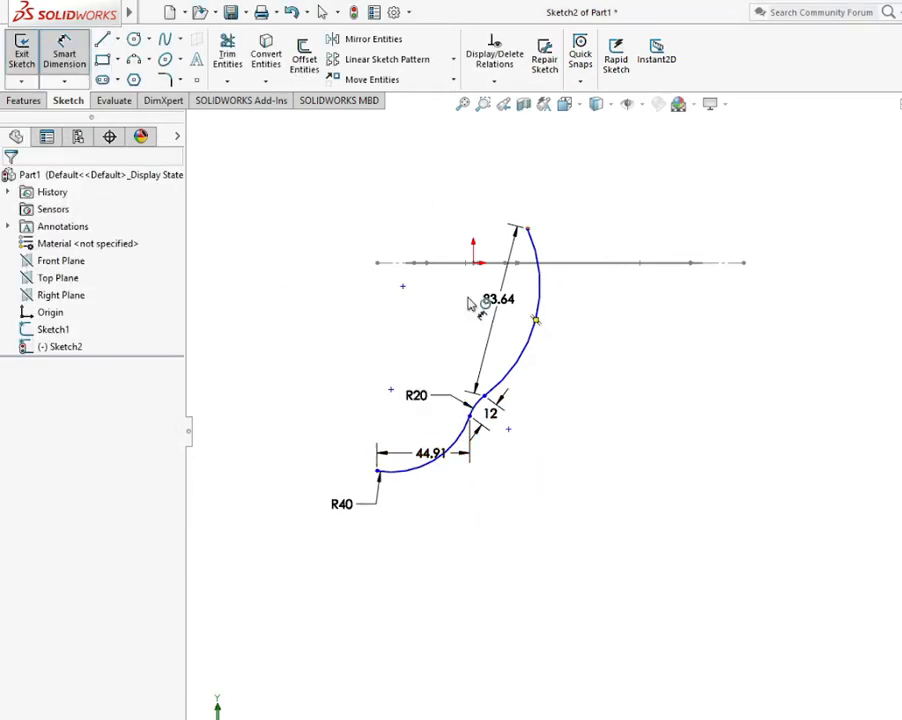
Dimension the handle arc's radius as 500 mm and move its radius label beside the arc.
{"action": "left_click", "coordinate": [521, 370]}
{"action": "left_click", "coordinate": [590, 404]}
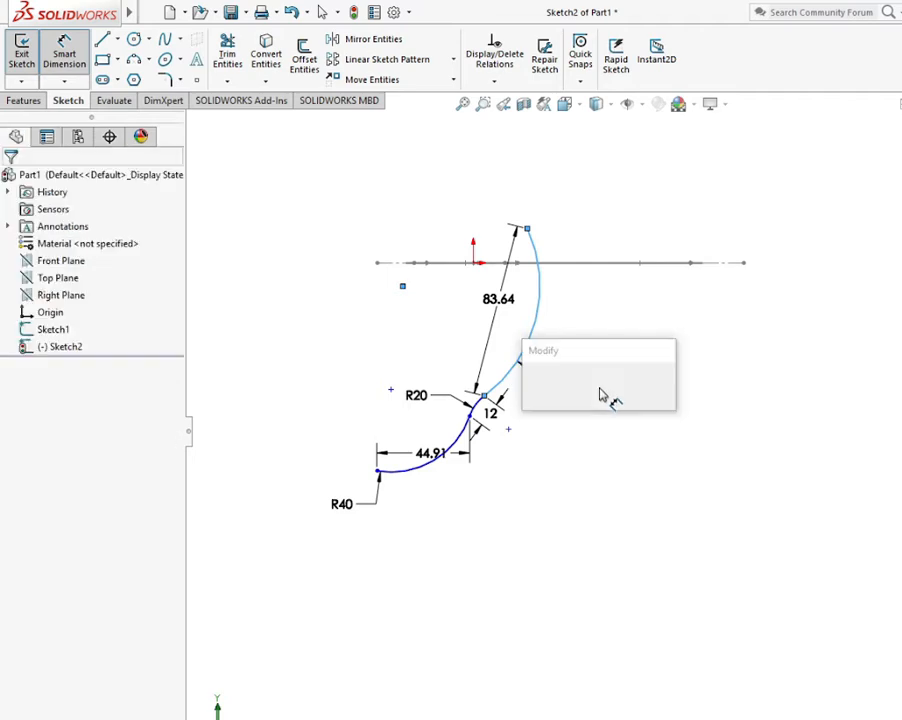
{"action": "type", "text": "500"}
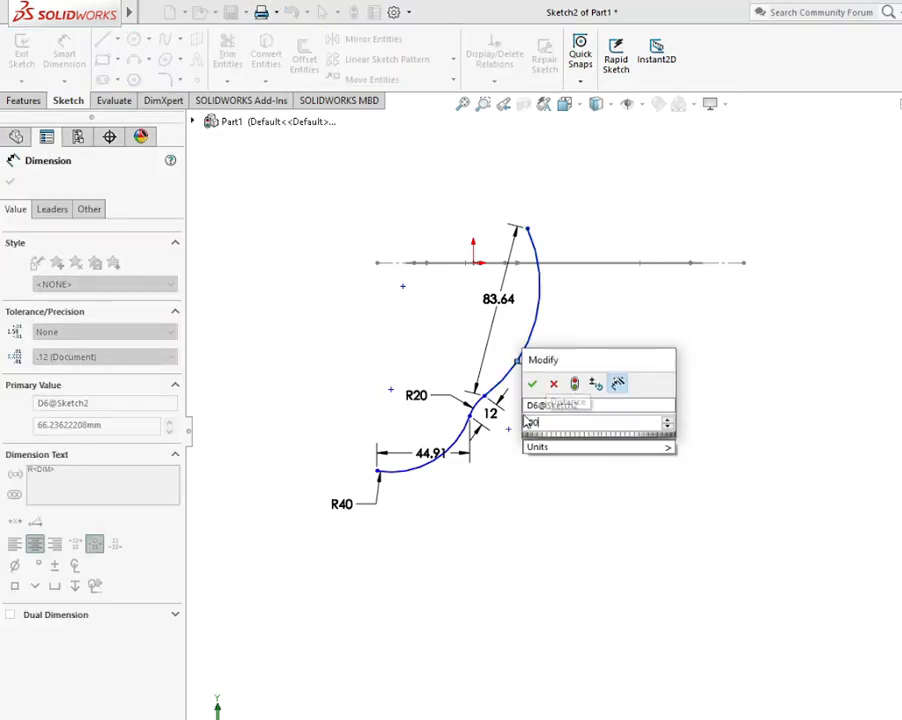
{"action": "left_click", "coordinate": [532, 383]}
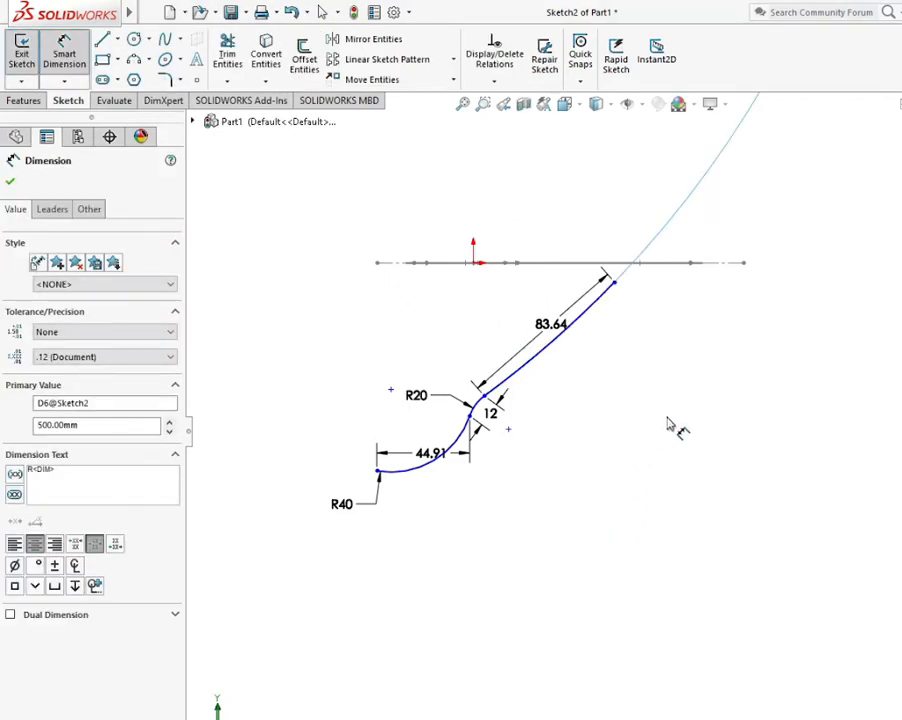
{"action": "scroll", "coordinate": [668, 424], "scroll_direction": "up", "scroll_amount": 3}
{"action": "left_click", "coordinate": [696, 281]}
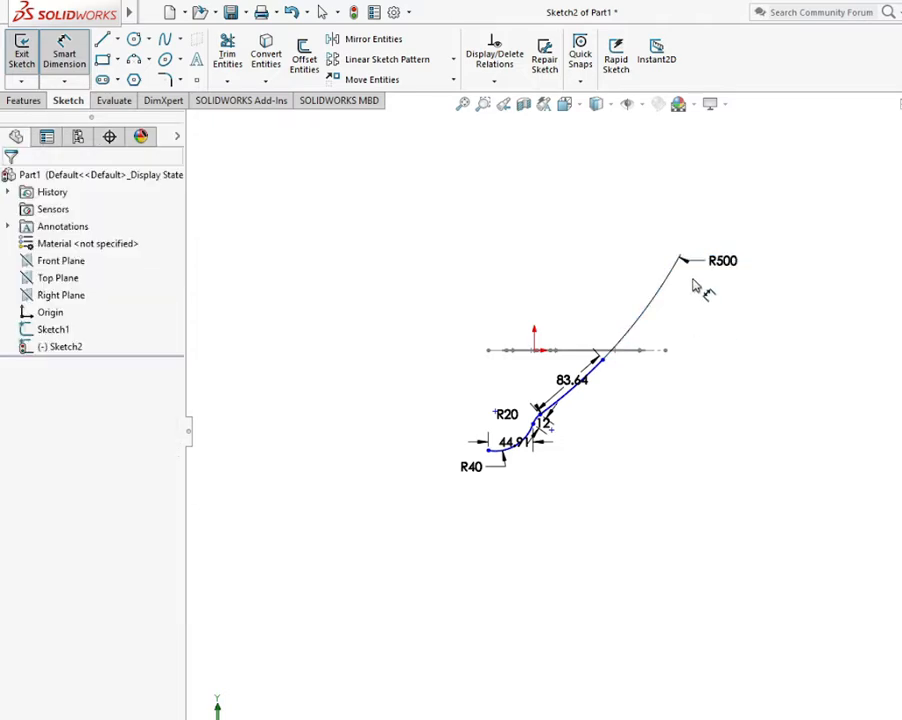
{"action": "left_click_drag", "start_coordinate": [699, 266], "coordinate": [626, 394]}
{"action": "left_click", "coordinate": [577, 458]}
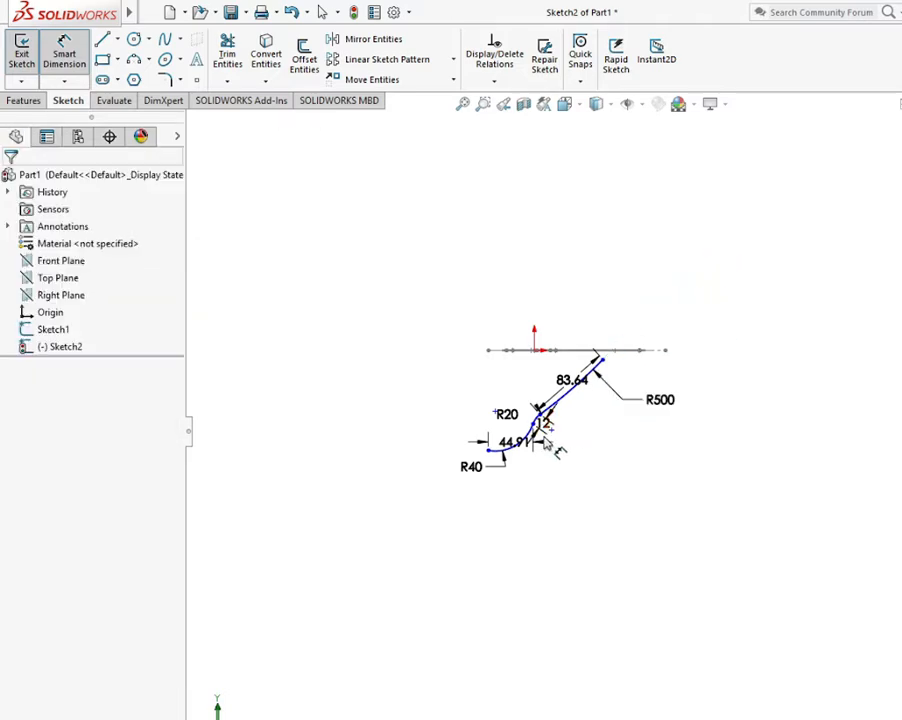
Draw a vertical centerline about 55 mm long upward from the handle arc's outer endpoint.
{"action": "scroll", "coordinate": [560, 440], "scroll_direction": "up", "scroll_amount": 2}
{"action": "scroll", "coordinate": [724, 412], "scroll_direction": "down", "scroll_amount": 7}
{"action": "scroll", "coordinate": [620, 421], "scroll_direction": "up", "scroll_amount": 2}
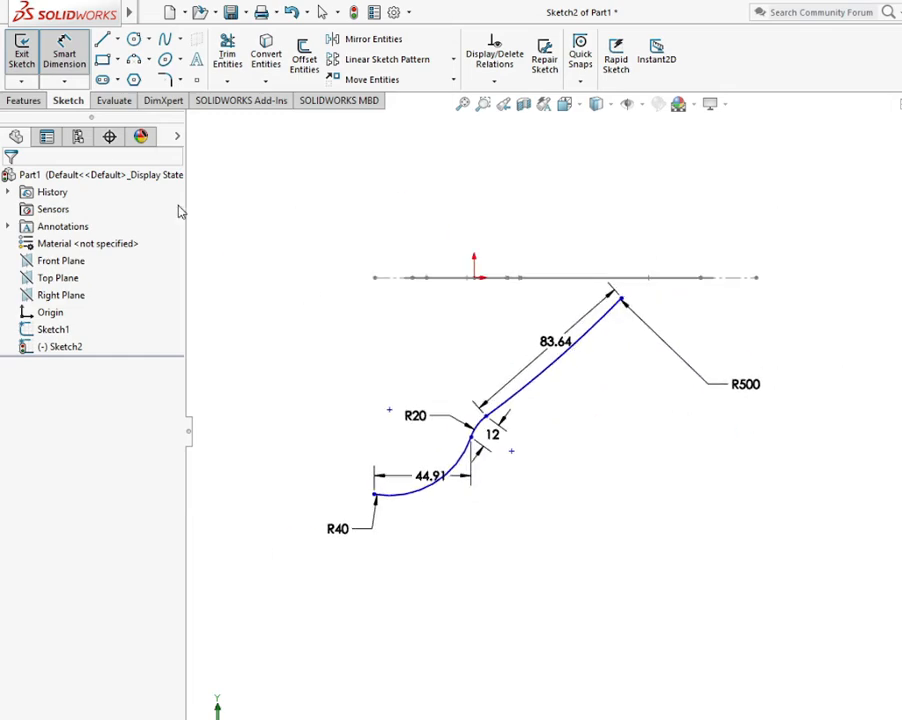
{"action": "left_click", "coordinate": [85, 56]}
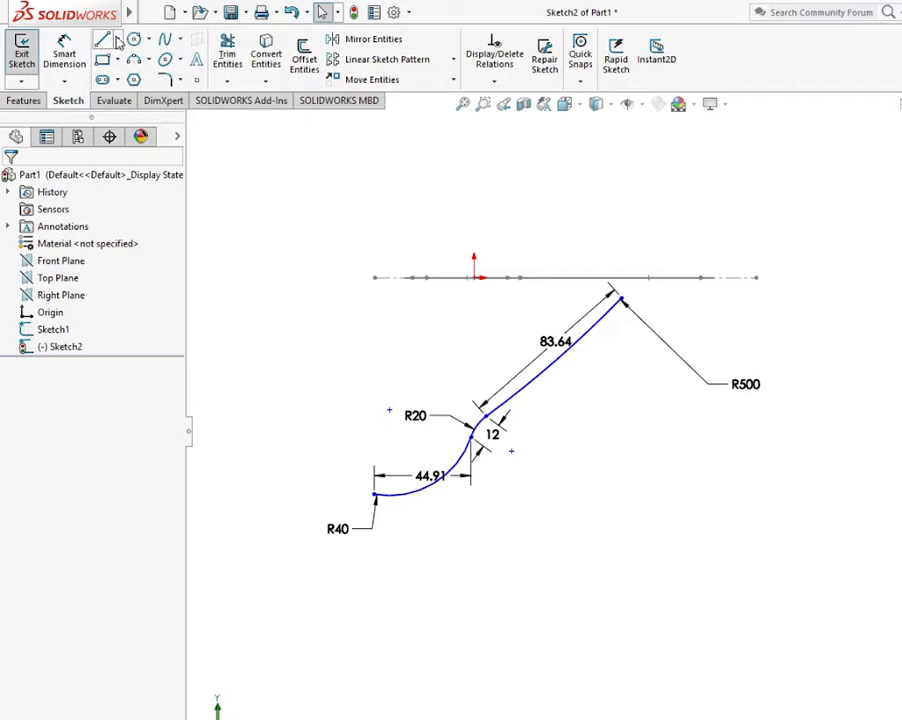
{"action": "left_click", "coordinate": [117, 40]}
{"action": "left_click", "coordinate": [132, 77]}
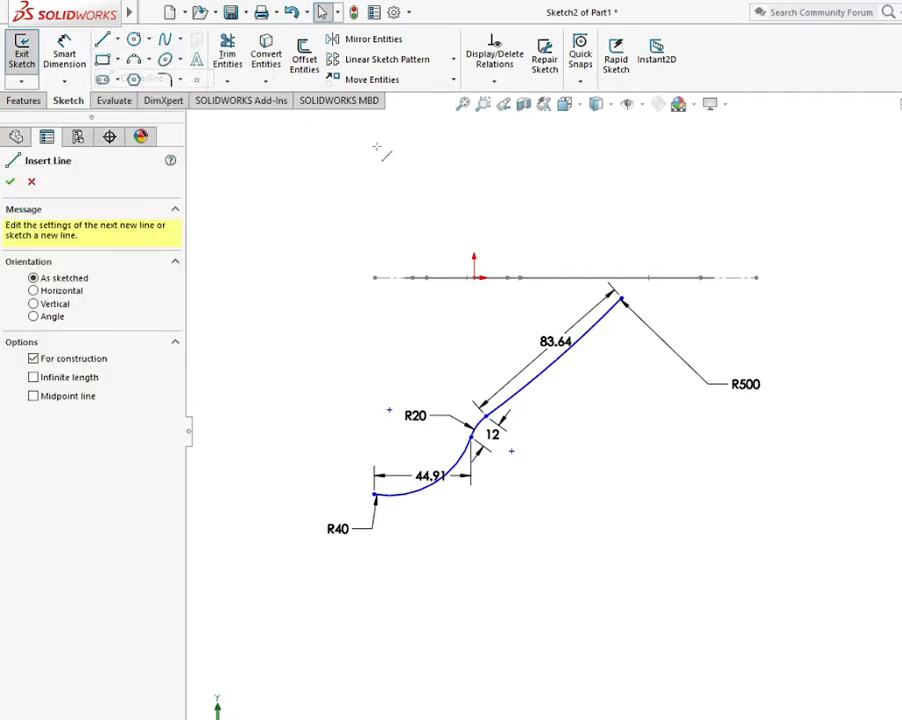
{"action": "left_click", "coordinate": [620, 298]}
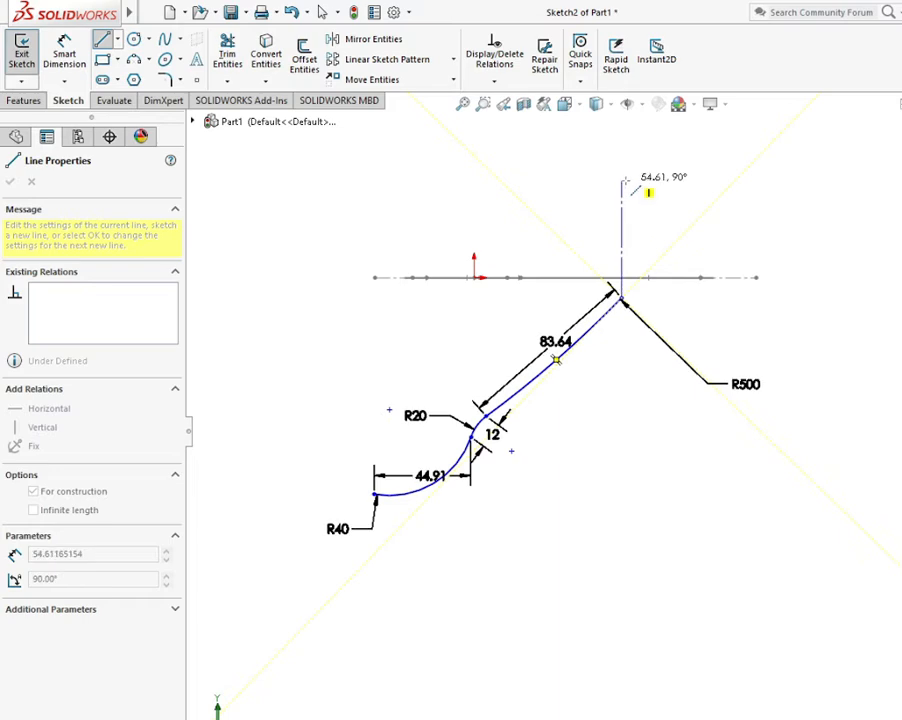
{"action": "left_click", "coordinate": [622, 183]}
{"action": "right_click", "coordinate": [624, 182]}
{"action": "left_click", "coordinate": [652, 231]}
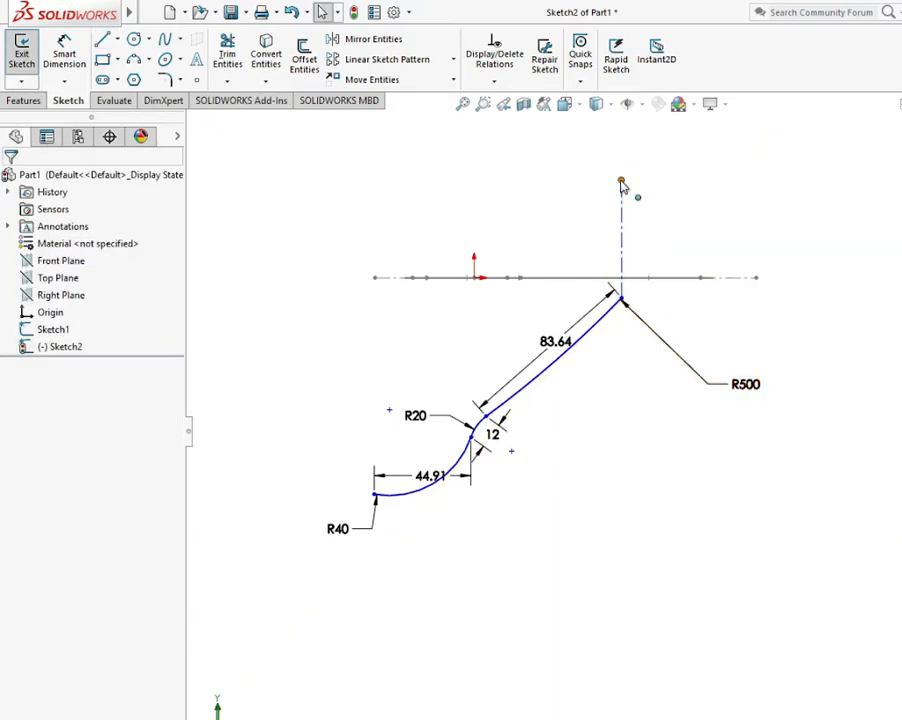
Add a Pierce relation between the centerline's free endpoint and the handle-tip arc of the spoon outline sketch.
{"action": "left_click", "coordinate": [704, 282]}
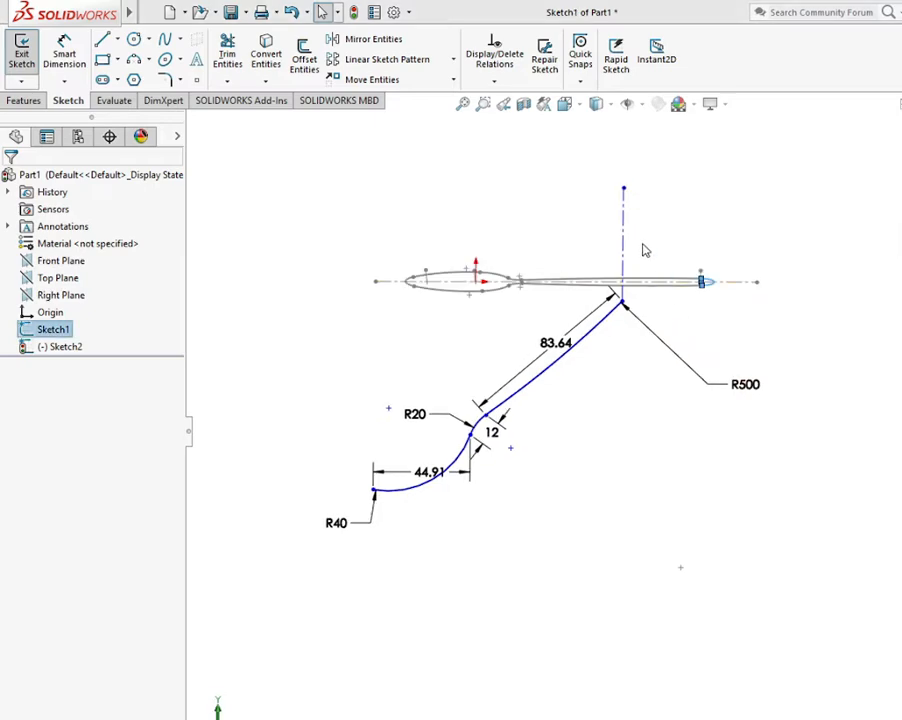
{"action": "left_click", "coordinate": [624, 188], "text": "ctrl"}
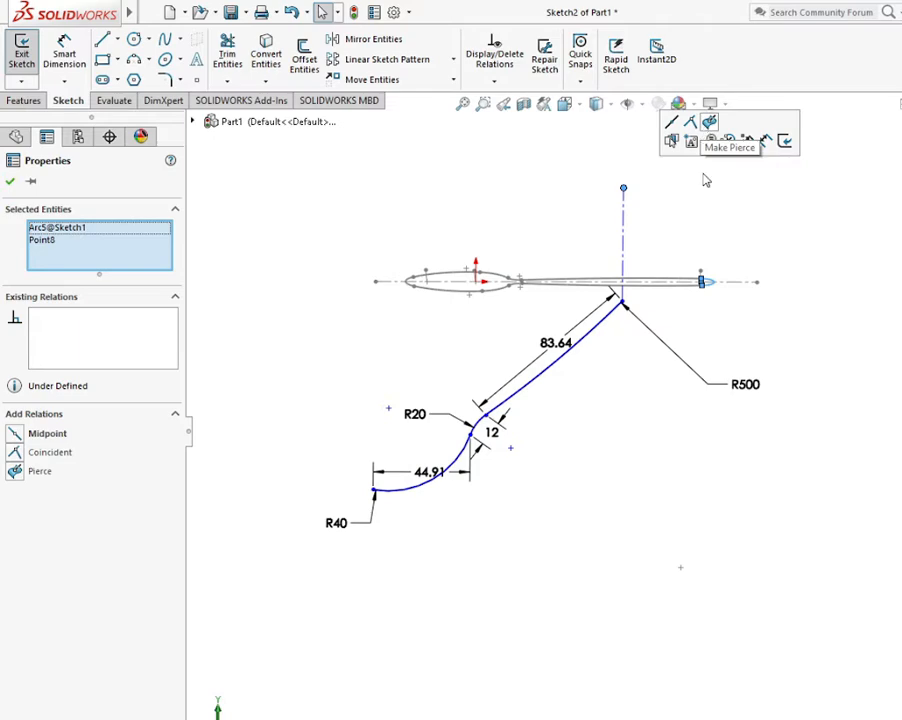
{"action": "left_click", "coordinate": [709, 121]}
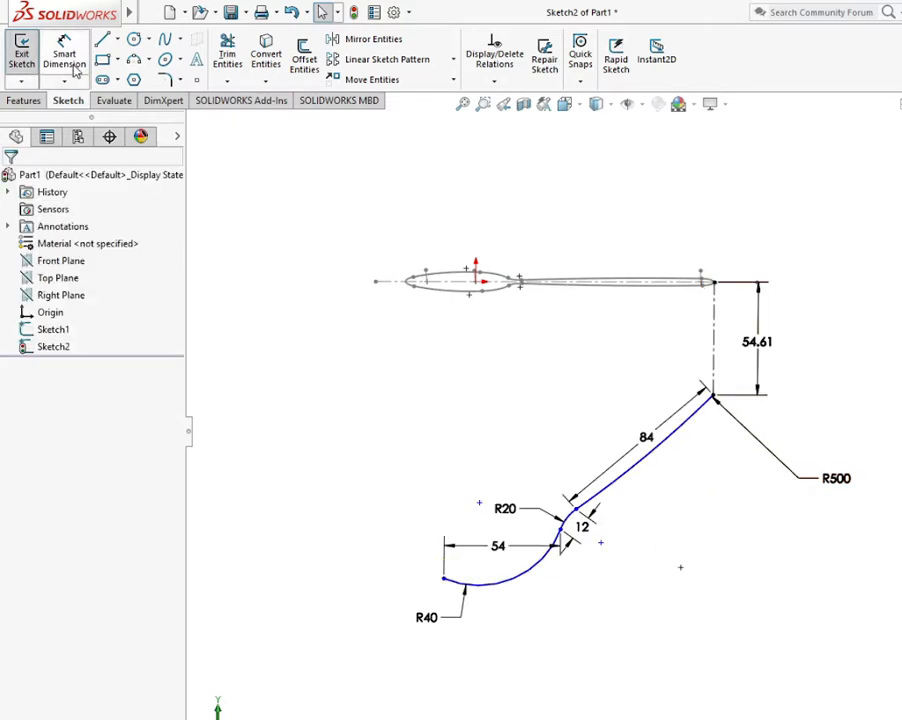
Dimension the horizontal distance between the handle arc's outer endpoint and the bowl arc's outer endpoint as 143.50 mm.
{"action": "left_click", "coordinate": [706, 393]}
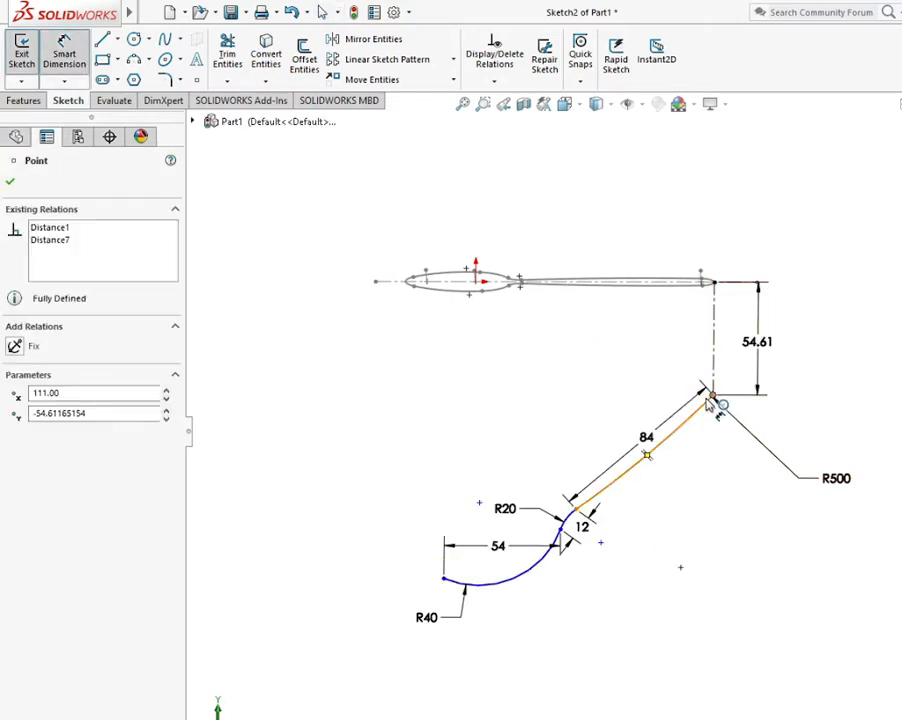
{"action": "left_click", "coordinate": [444, 579]}
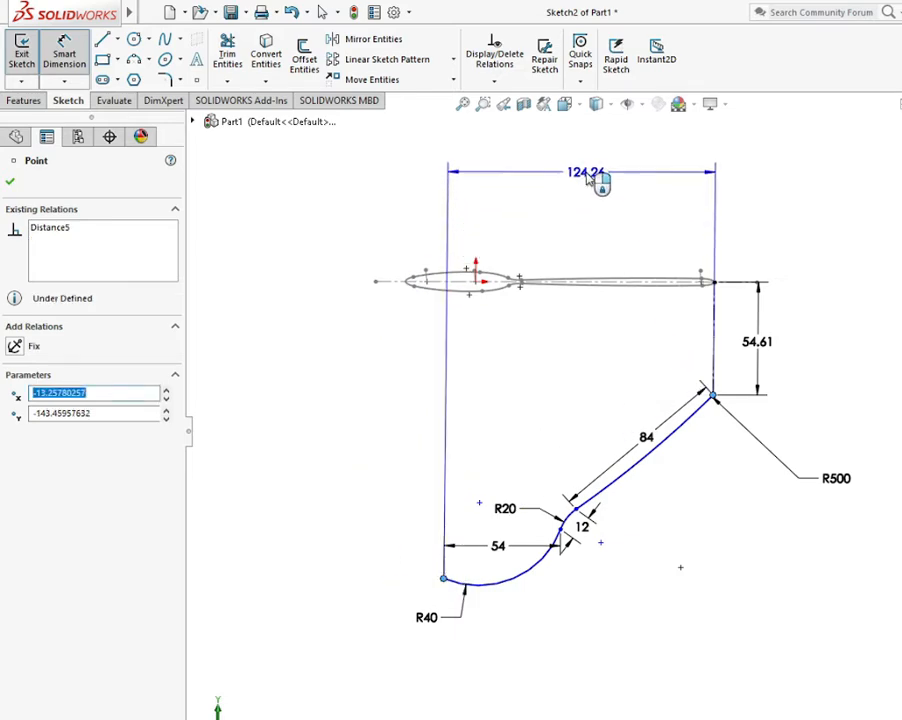
{"action": "left_click", "coordinate": [590, 180]}
{"action": "type", "text": "143"}
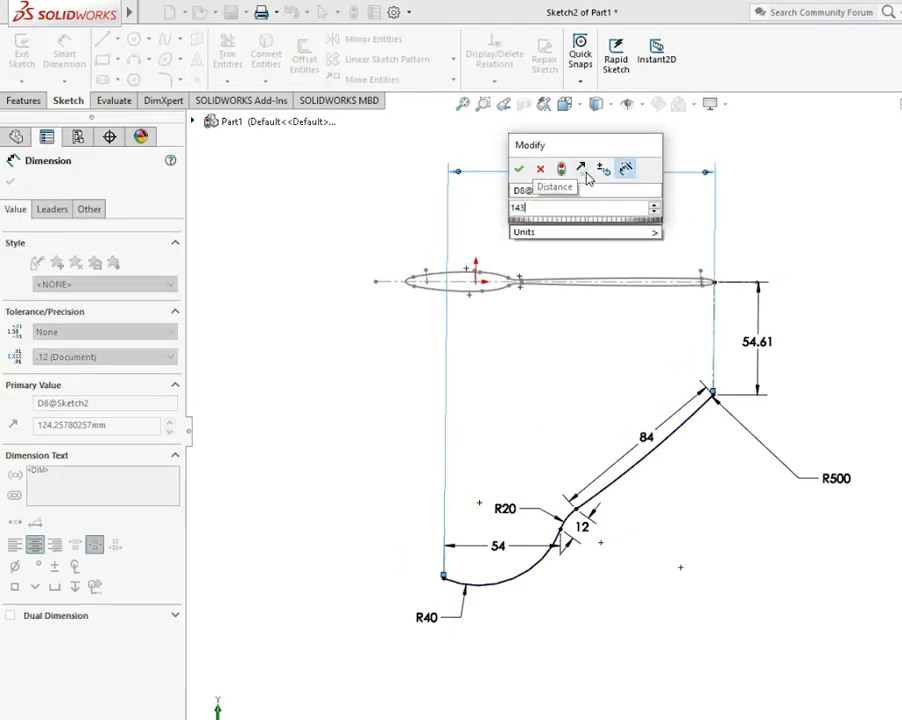
{"action": "type", "text": ".50"}
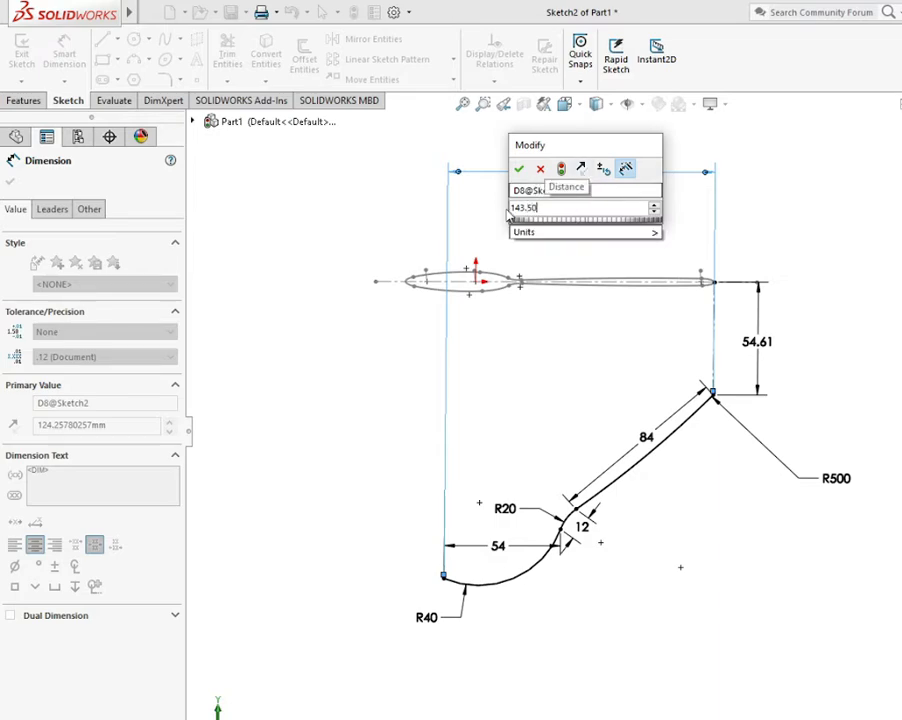
{"action": "left_click", "coordinate": [518, 170]}
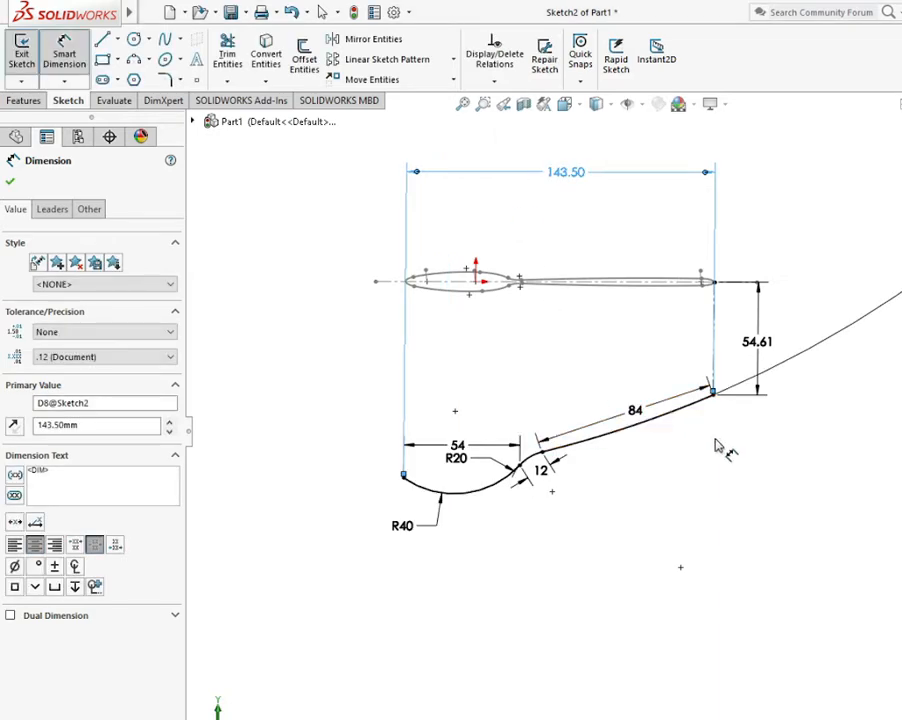
{"action": "left_click", "coordinate": [11, 182]}
Move the R500 radius label next to the handle arc, just below its outer end.
{"action": "scroll", "coordinate": [875, 419], "scroll_direction": "down", "scroll_amount": 1}
{"action": "scroll", "coordinate": [877, 418], "scroll_direction": "up", "scroll_amount": 2}
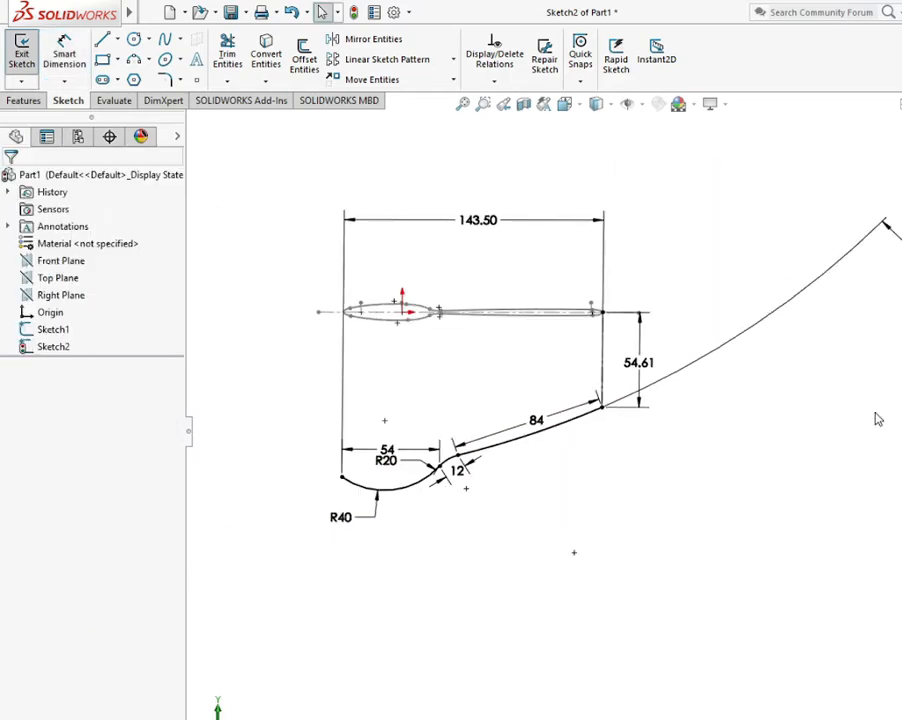
{"action": "left_click_drag", "start_coordinate": [897, 236], "coordinate": [594, 460]}
{"action": "left_click", "coordinate": [591, 531]}
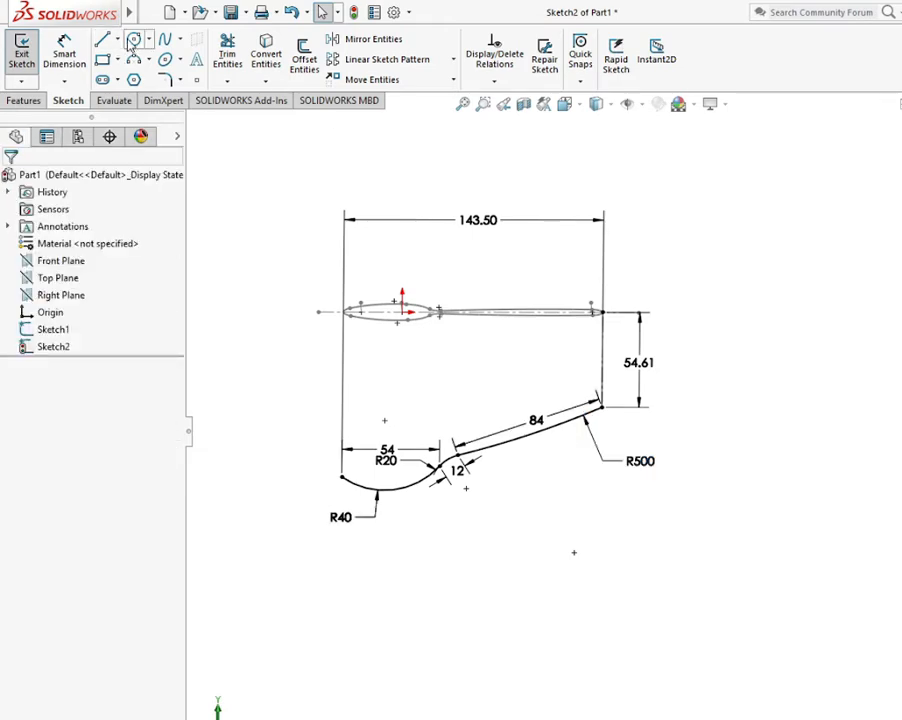
Draw a vertical centerline about 101.6 mm long from the origin down to the R40 bowl arc.
{"action": "left_click", "coordinate": [117, 40]}
{"action": "left_click", "coordinate": [140, 75]}
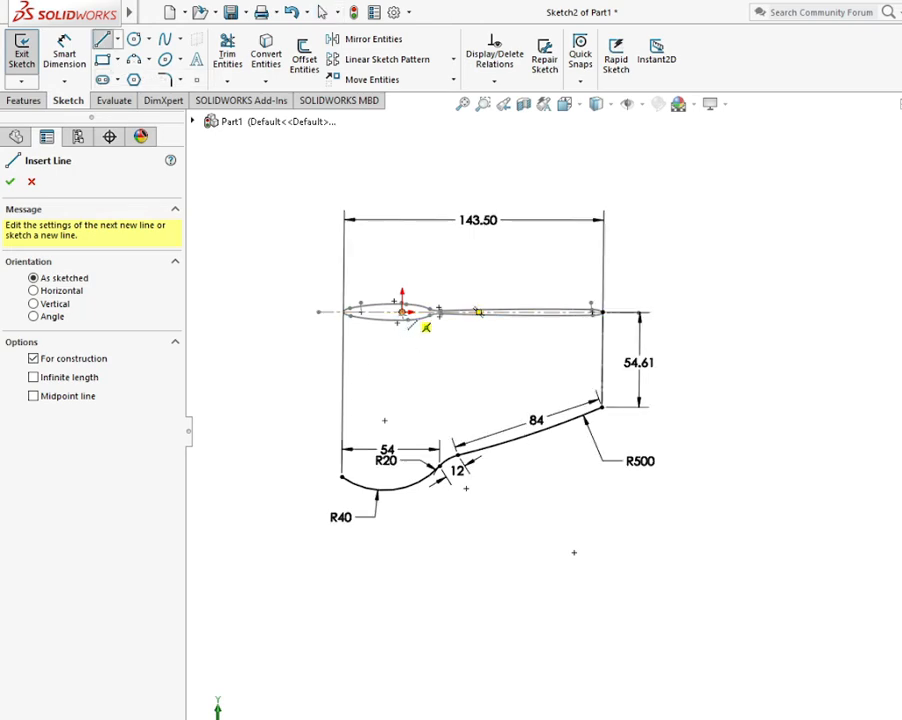
{"action": "left_click", "coordinate": [403, 313]}
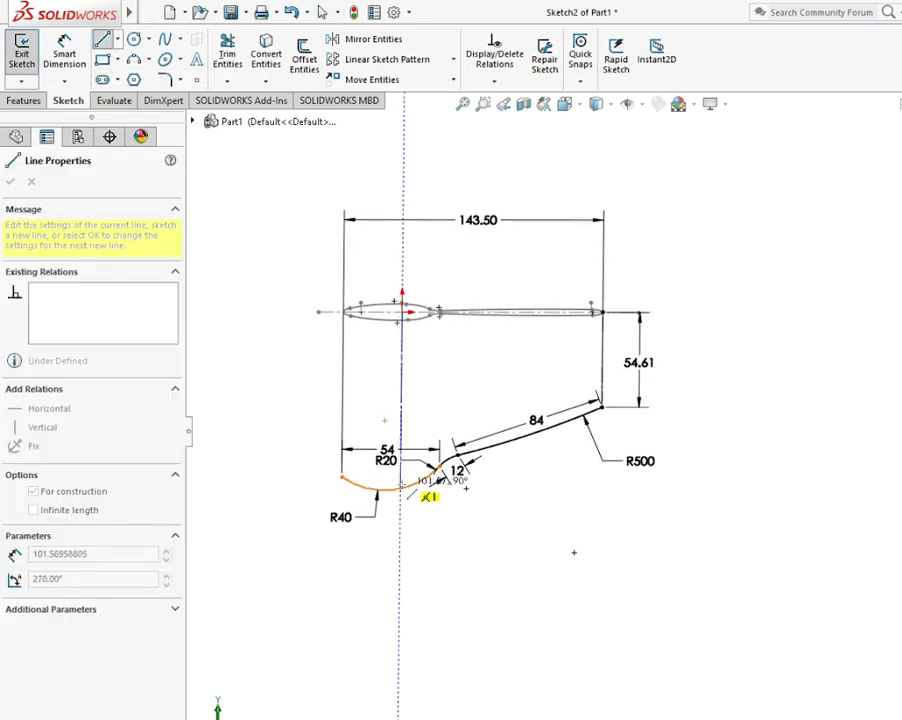
{"action": "left_click", "coordinate": [399, 488]}
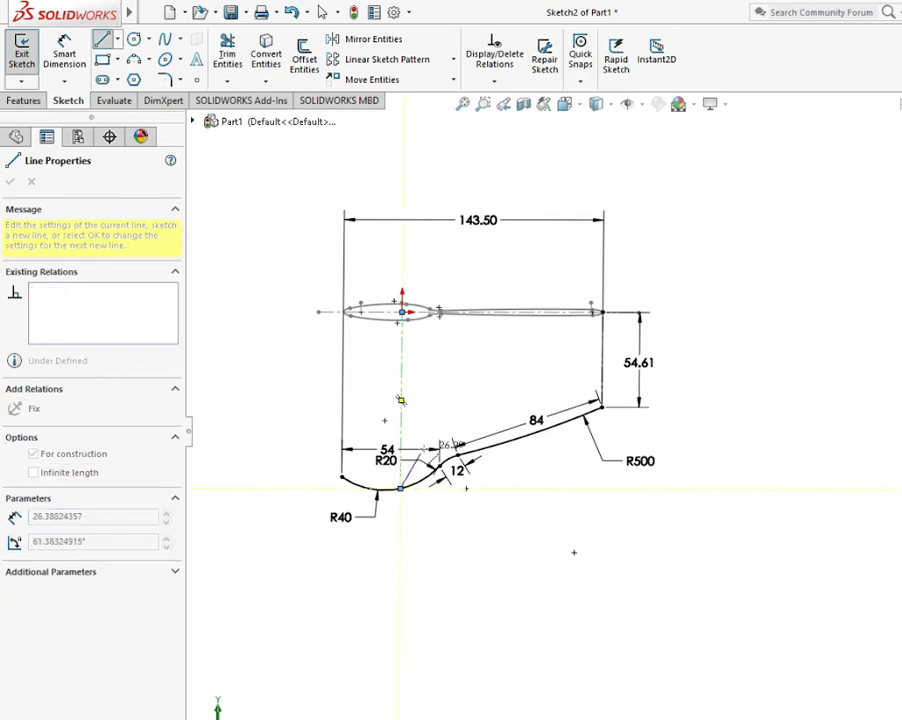
{"action": "right_click", "coordinate": [400, 399]}
{"action": "left_click", "coordinate": [438, 423]}
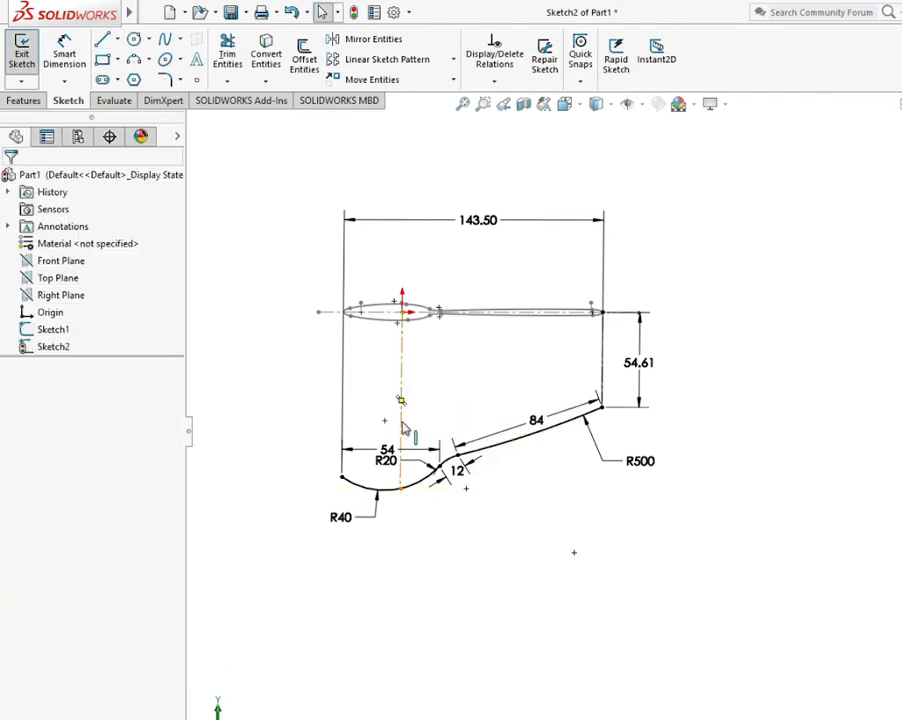
{"action": "left_click", "coordinate": [402, 427]}
{"action": "key", "text": "Escape"}
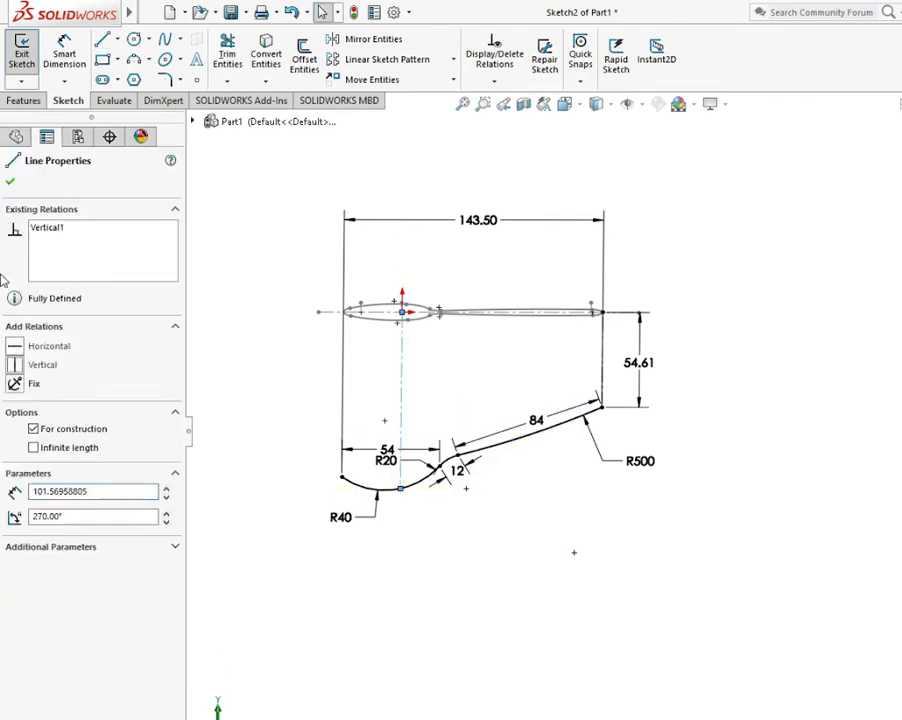
{"action": "left_click", "coordinate": [11, 182]}
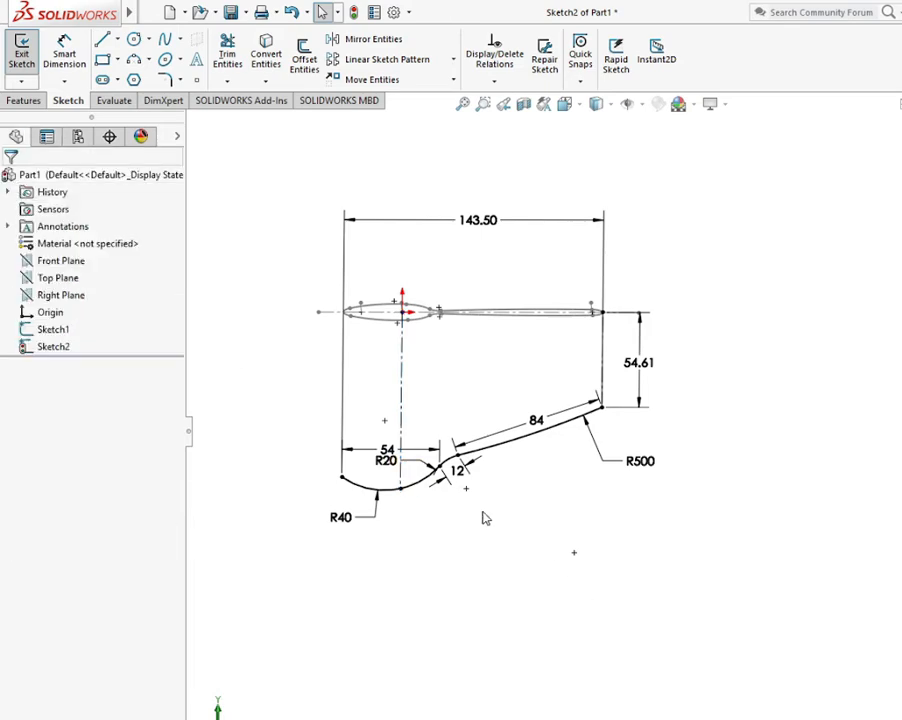
Draw a vertical centerline about 82.3 mm long from the junction of the neck and handle arcs up to the outline's axis.
{"action": "left_click", "coordinate": [112, 40]}
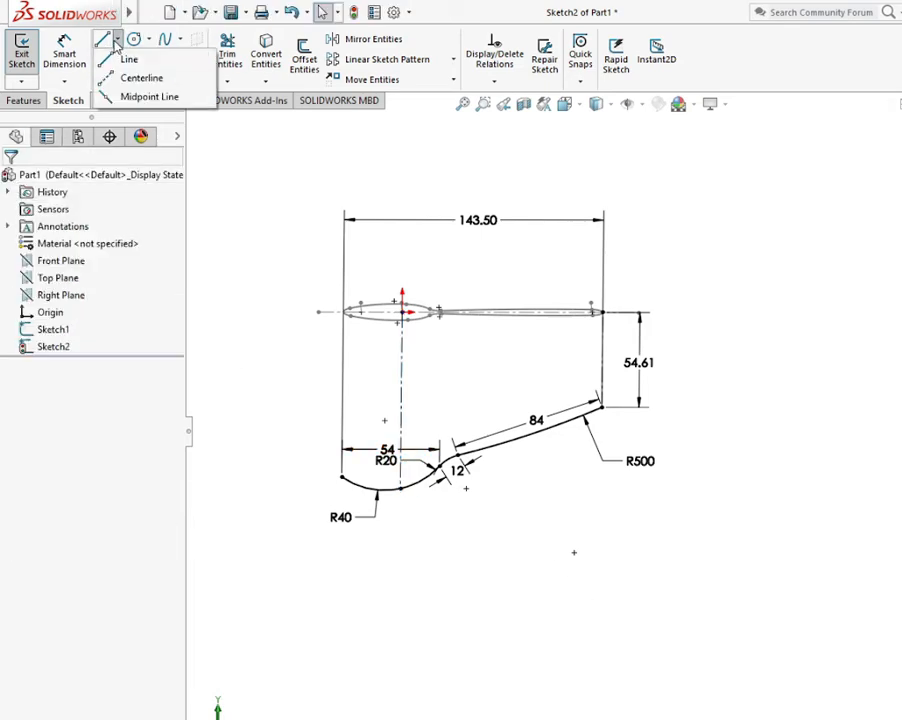
{"action": "left_click", "coordinate": [141, 80]}
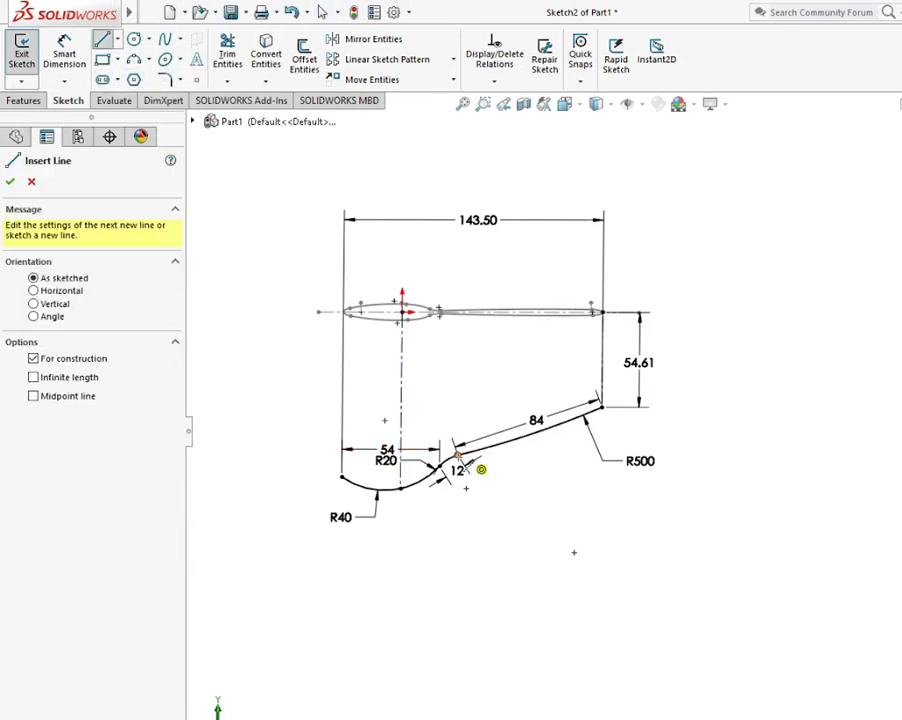
{"action": "left_click", "coordinate": [458, 455]}
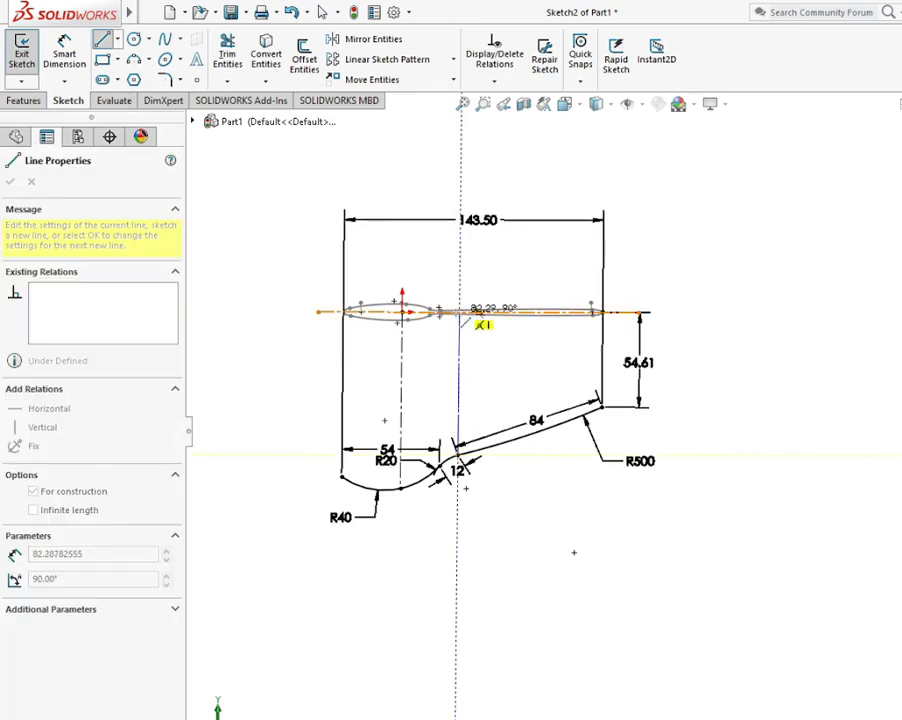
{"action": "left_click", "coordinate": [459, 312]}
{"action": "right_click", "coordinate": [474, 350]}
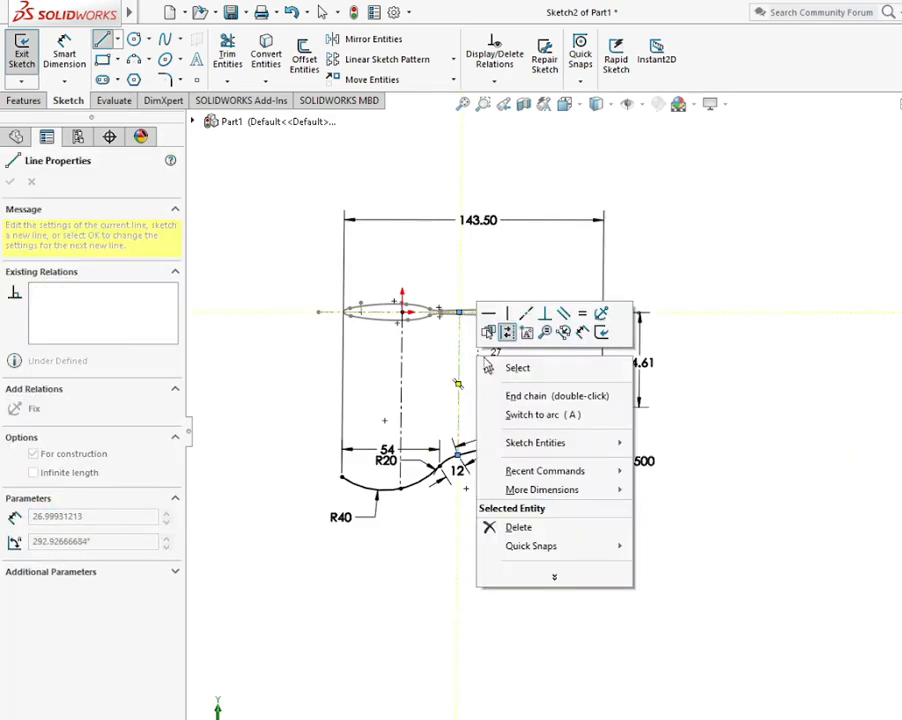
{"action": "left_click", "coordinate": [495, 366]}
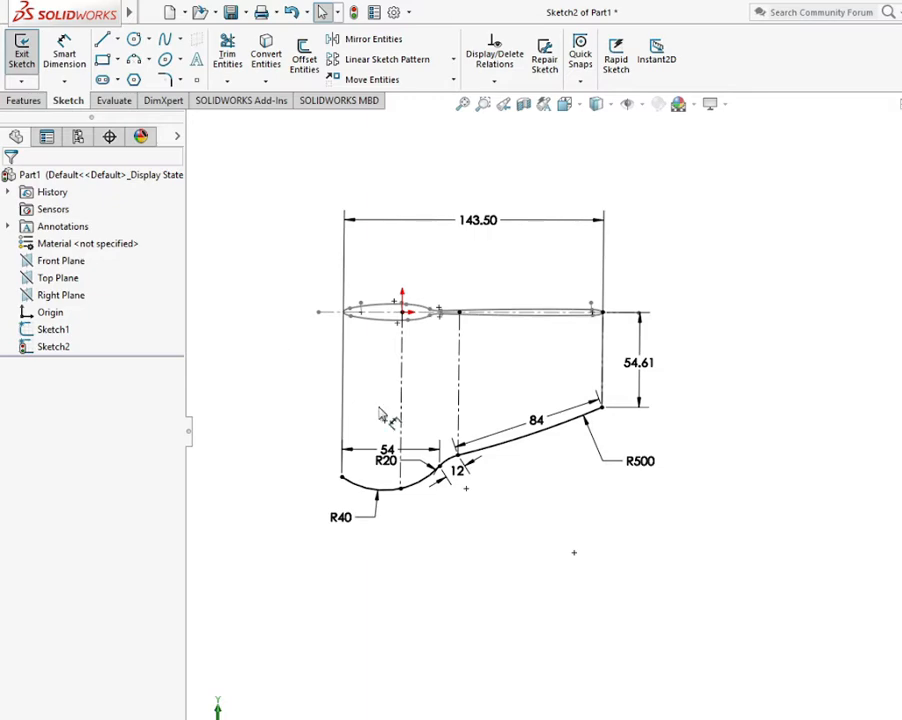
{"action": "left_click", "coordinate": [459, 425]}
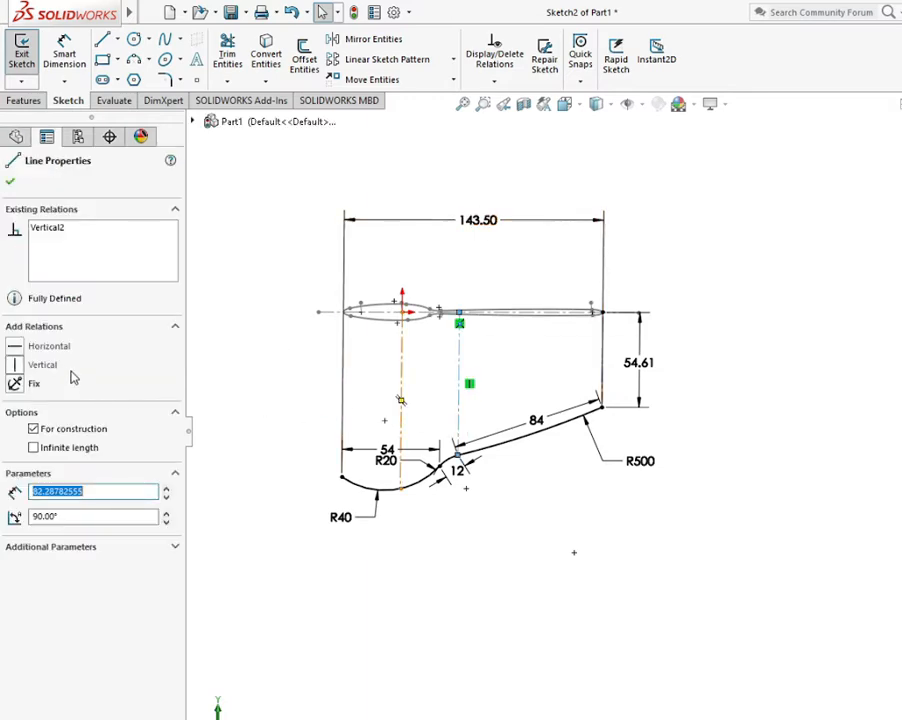
{"action": "left_click", "coordinate": [16, 136]}
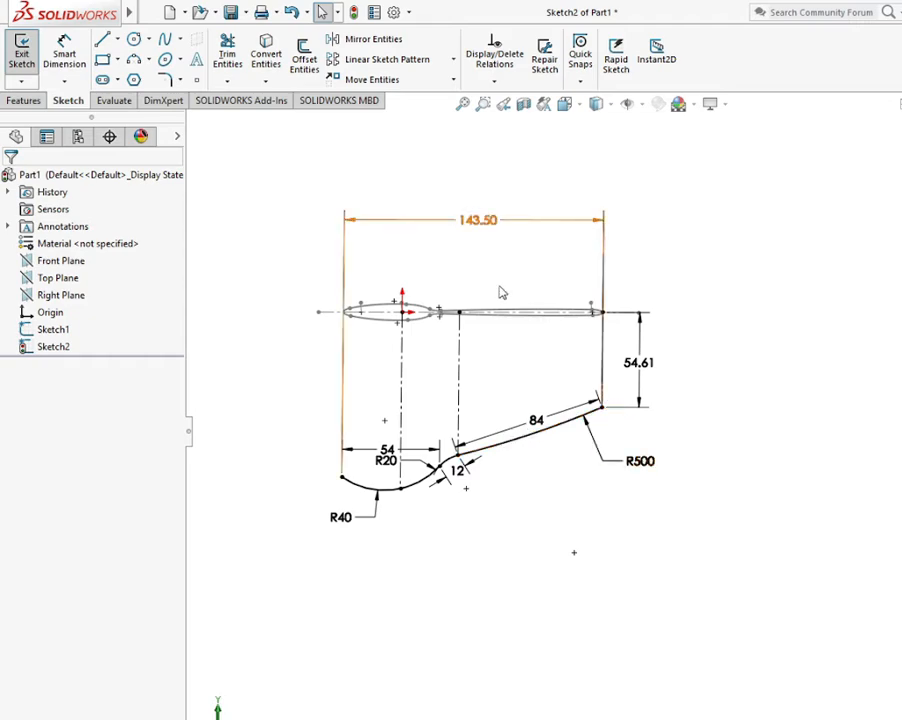
Draw a vertical centerline about 57.2 mm long from the center of the outline's handle-tip arc down to the R500 handle arc.
{"action": "left_click", "coordinate": [148, 39]}
{"action": "left_click", "coordinate": [118, 59]}
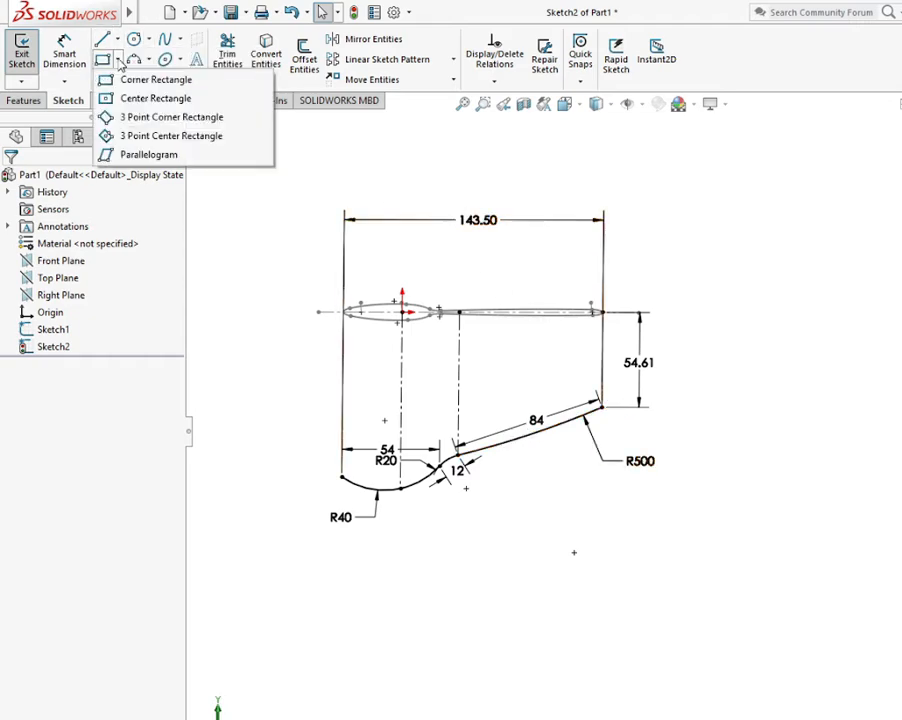
{"action": "left_click", "coordinate": [117, 39]}
{"action": "left_click", "coordinate": [140, 74]}
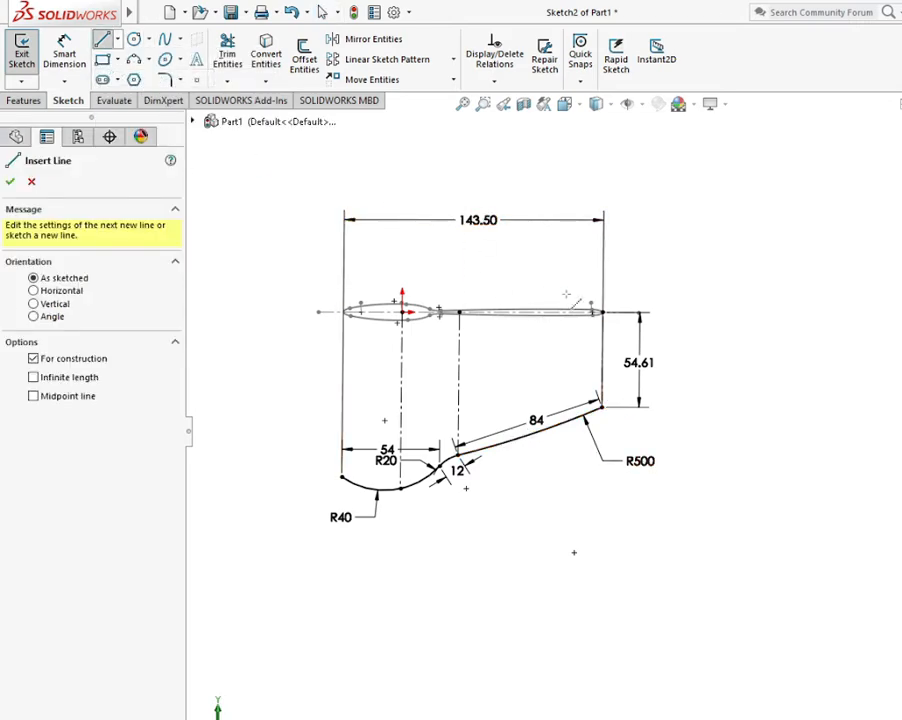
{"action": "left_click", "coordinate": [593, 312]}
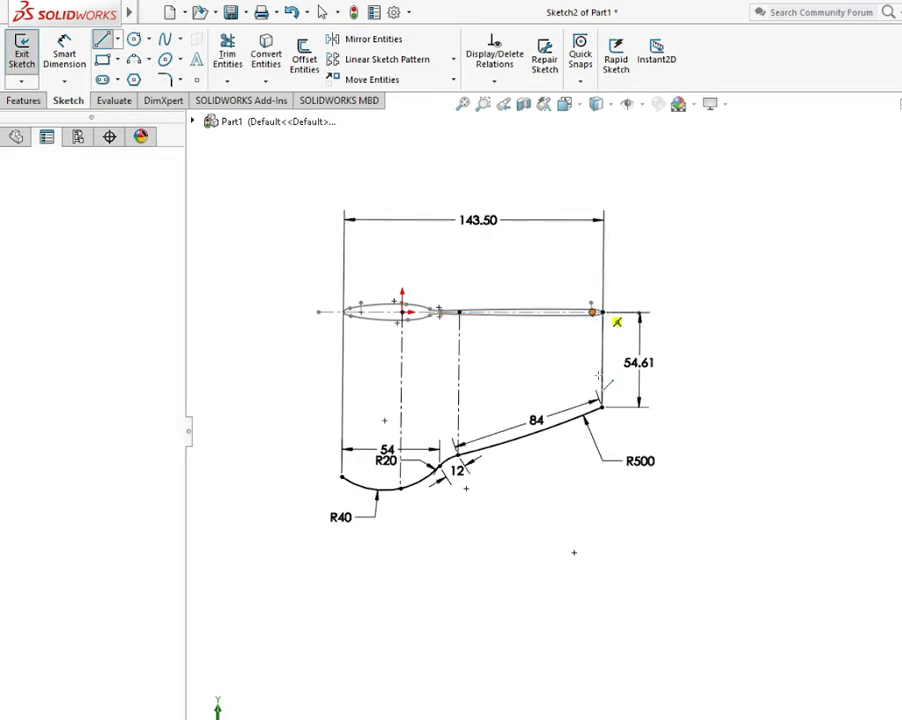
{"action": "left_click", "coordinate": [599, 407]}
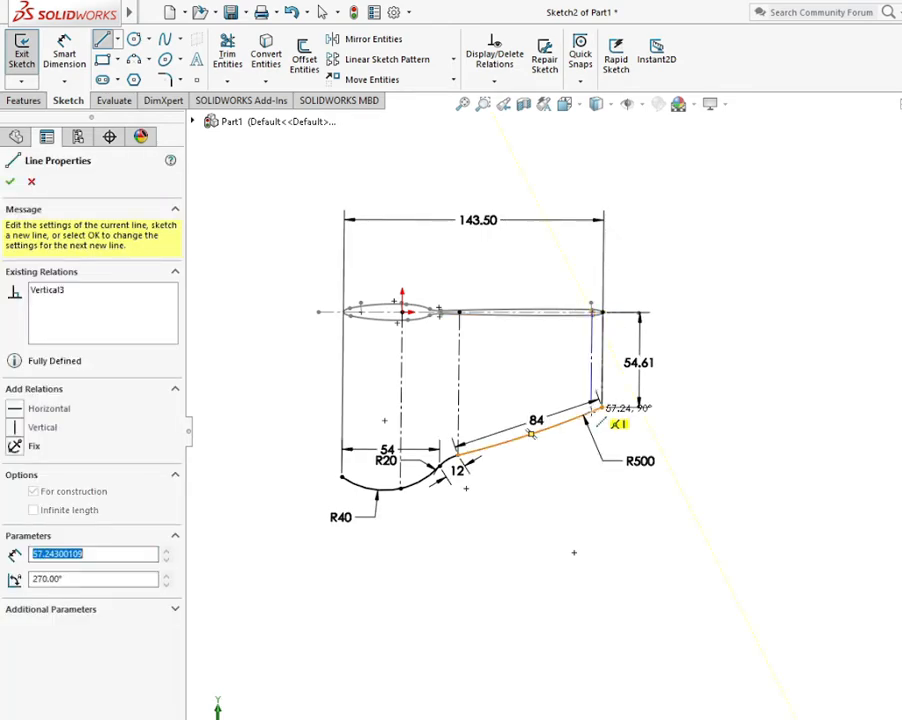
{"action": "right_click", "coordinate": [602, 410]}
{"action": "left_click", "coordinate": [640, 458]}
{"action": "key", "text": "Escape"}
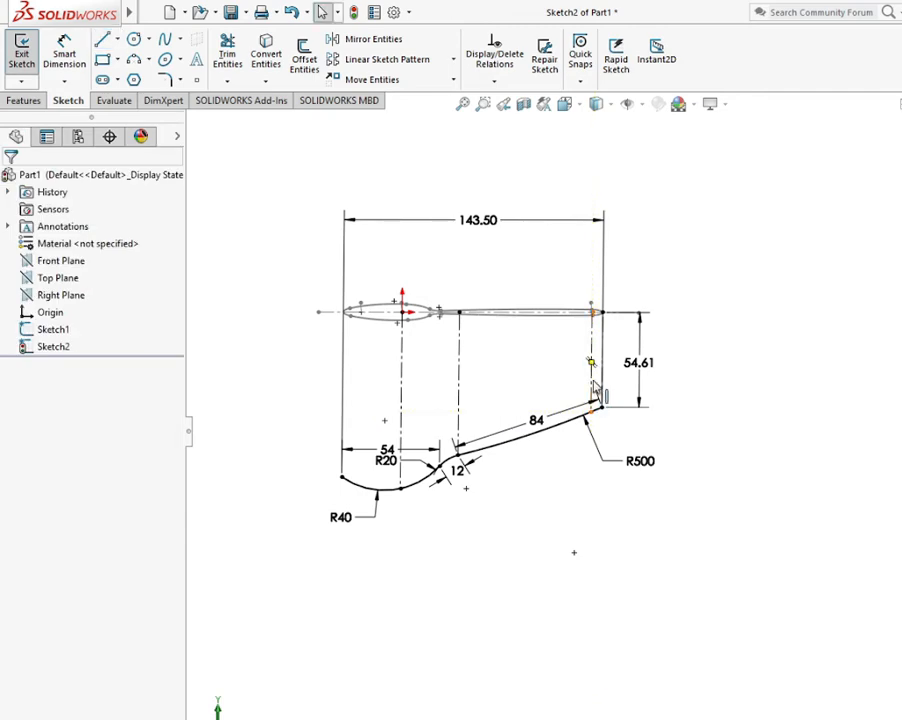
{"action": "left_click", "coordinate": [592, 385]}
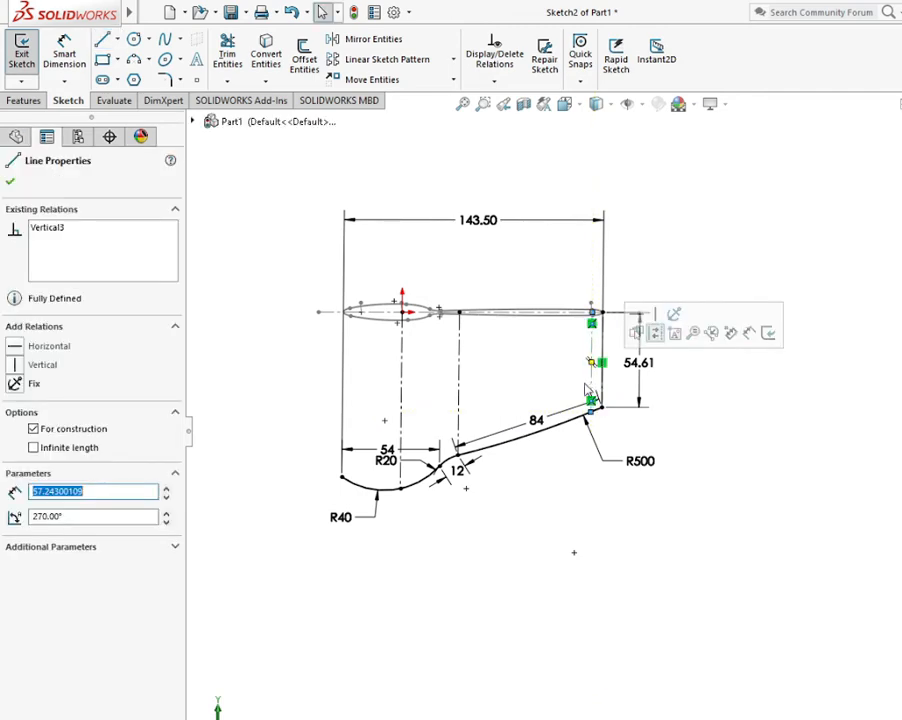
{"action": "left_click", "coordinate": [41, 368]}
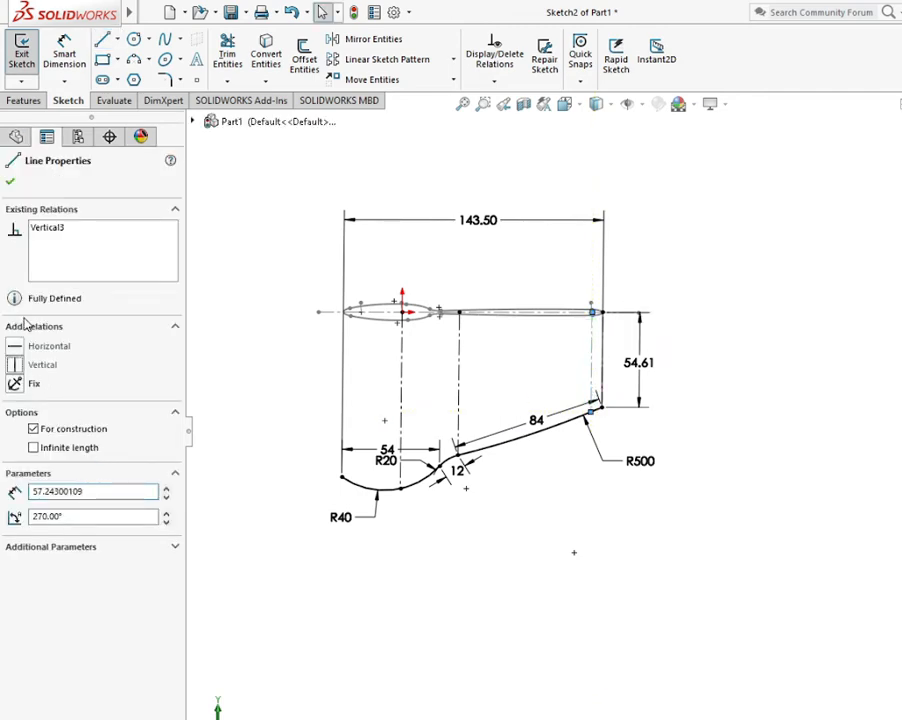
{"action": "left_click", "coordinate": [9, 184]}
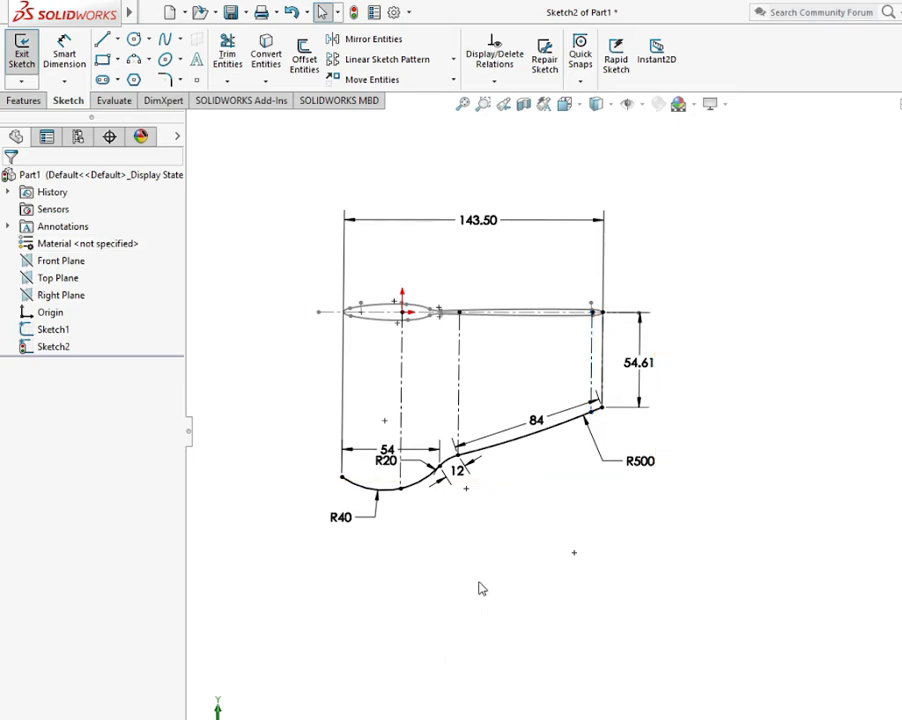
Exit the profile sketch and create a plane parallel to the Right Plane through the junction of the neck and handle arcs.
{"action": "middle_click_drag", "start_coordinate": [447, 569], "coordinate": [455, 565]}
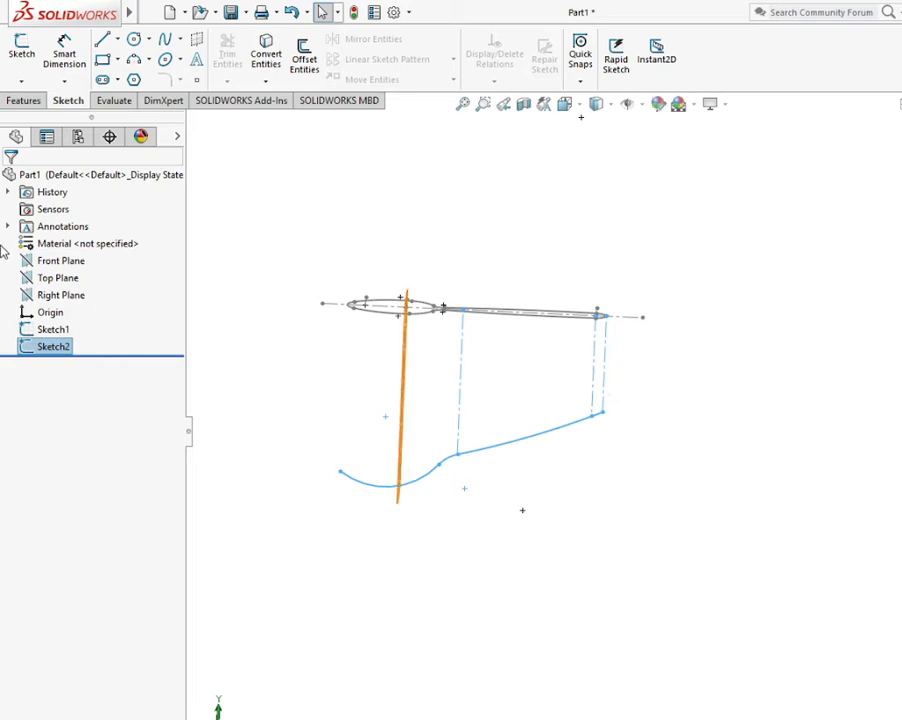
{"action": "left_click", "coordinate": [58, 297]}
{"action": "middle_click_drag", "start_coordinate": [330, 424], "coordinate": [295, 438]}
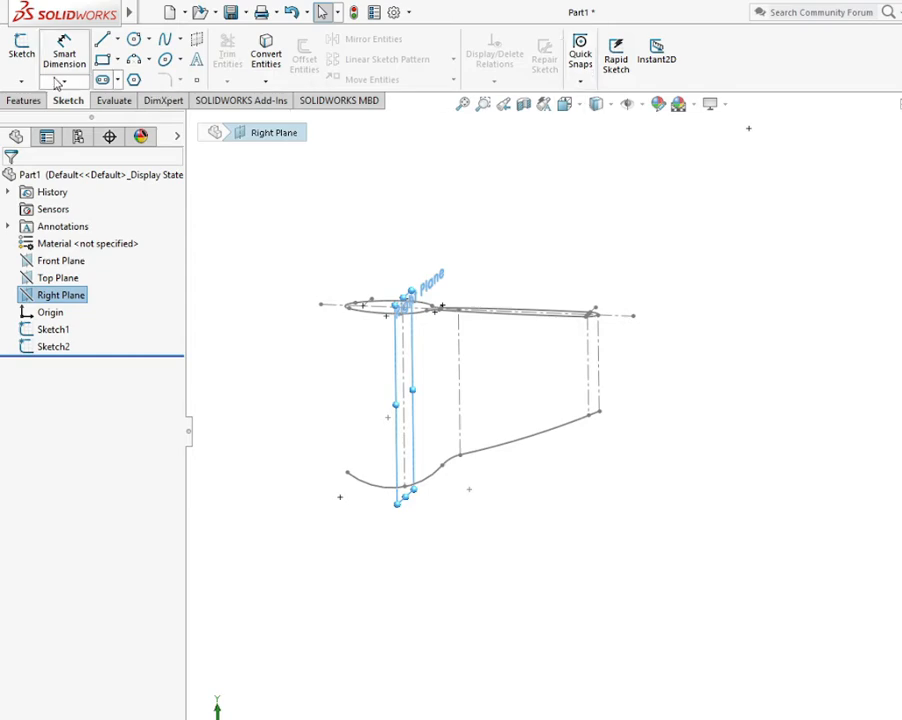
{"action": "left_click", "coordinate": [22, 100]}
{"action": "left_click", "coordinate": [628, 72]}
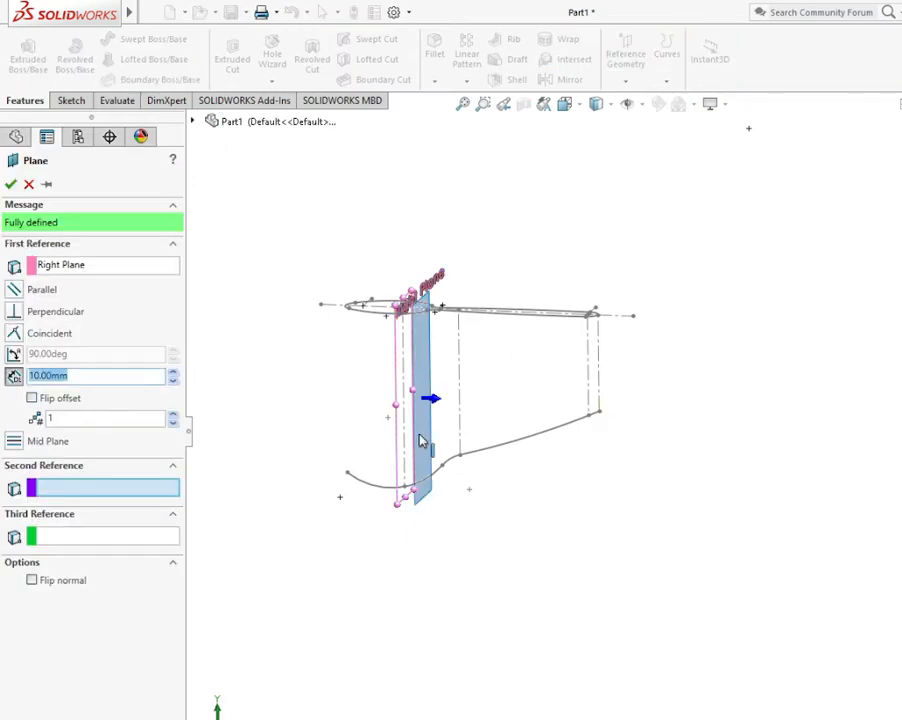
{"action": "left_click", "coordinate": [460, 457]}
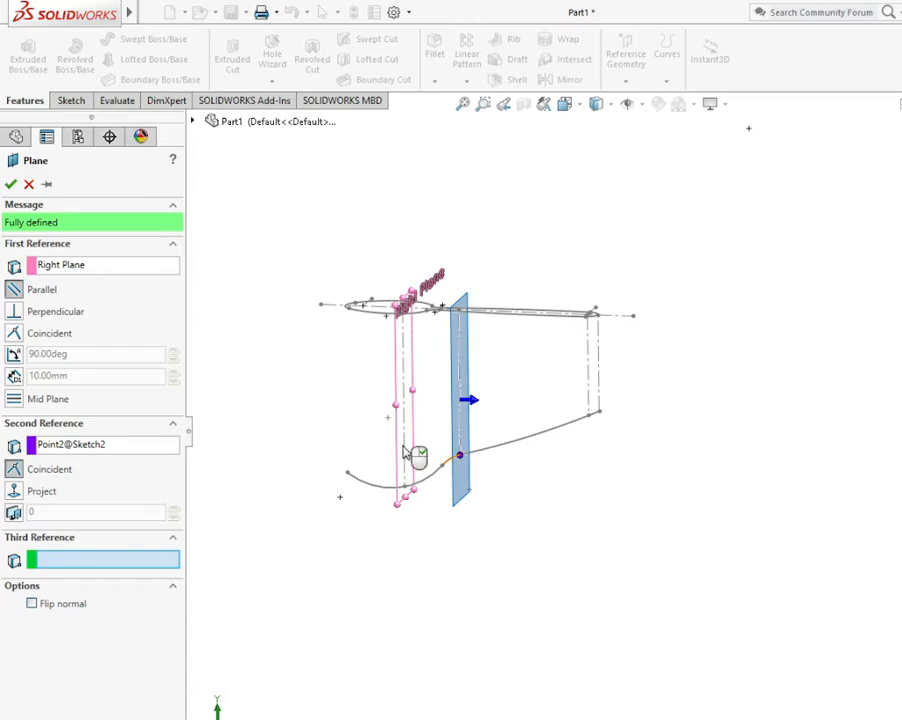
{"action": "left_click", "coordinate": [10, 185]}
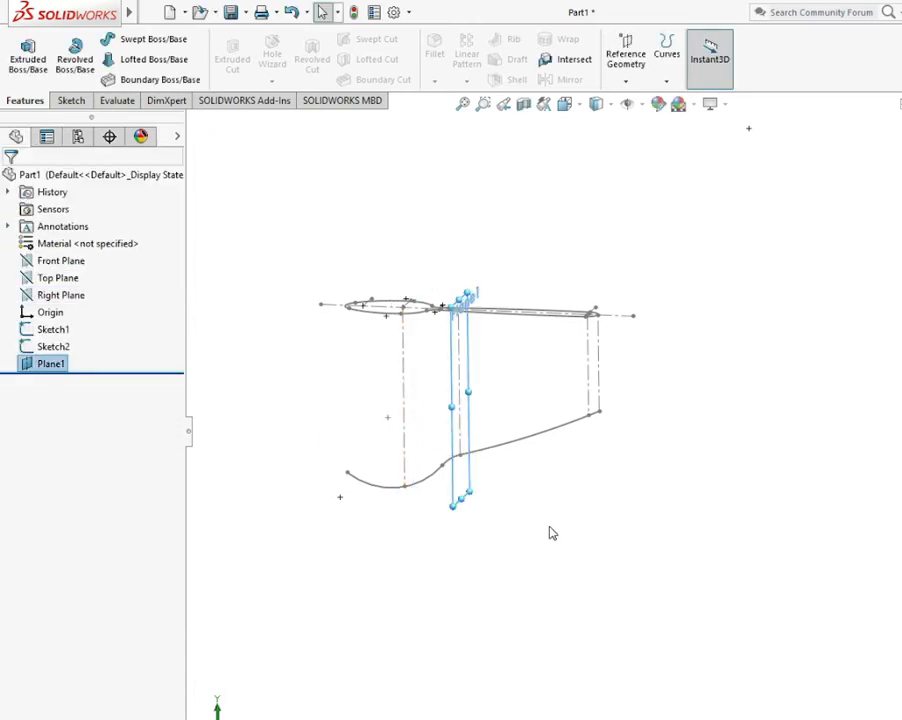
Create a plane parallel to Plane1 through the lower endpoint of the centerline near the handle tip.
{"action": "left_click", "coordinate": [626, 80]}
{"action": "left_click", "coordinate": [636, 98]}
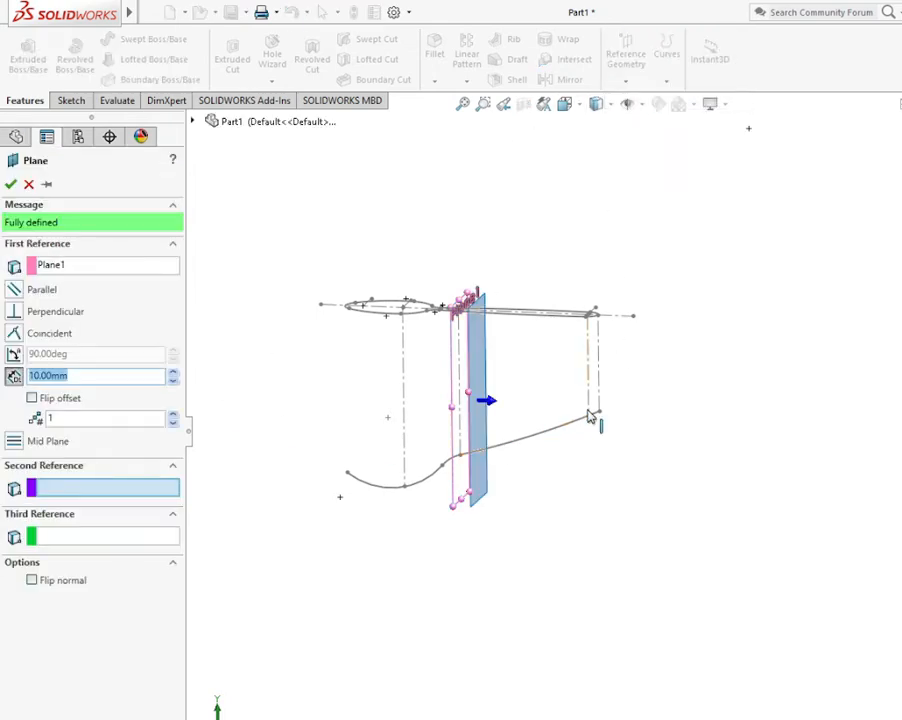
{"action": "left_click", "coordinate": [589, 418]}
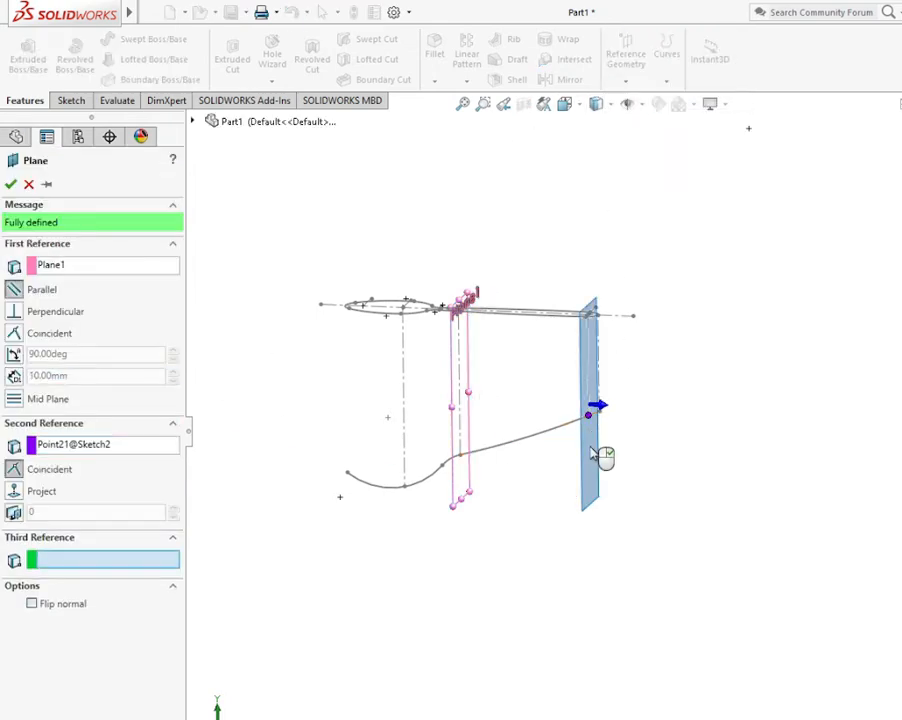
{"action": "left_click", "coordinate": [10, 185]}
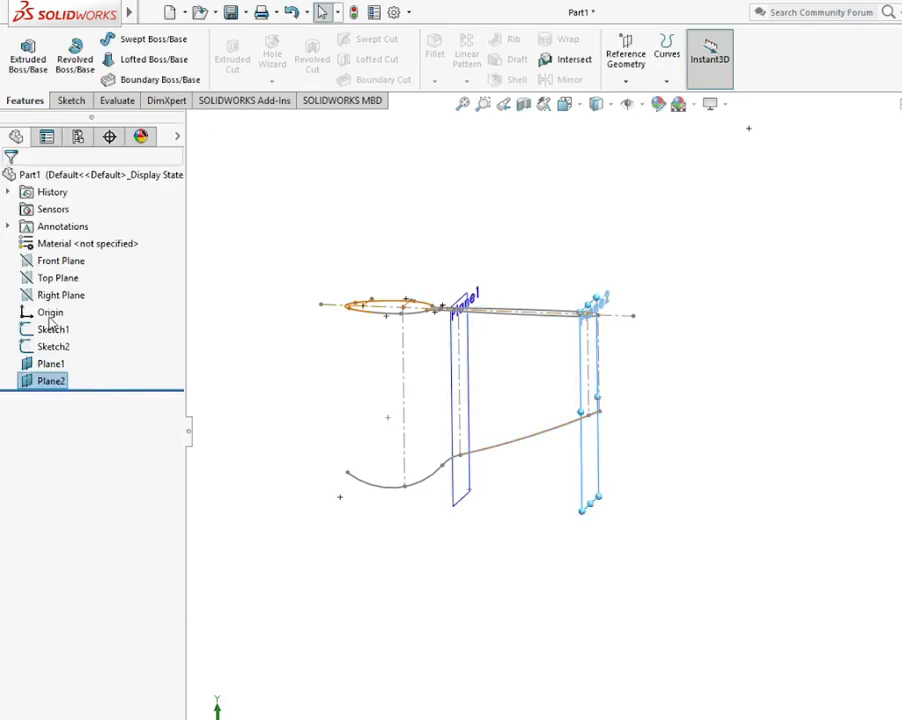
Show the Right Plane in the model view.
{"action": "right_click", "coordinate": [60, 296]}
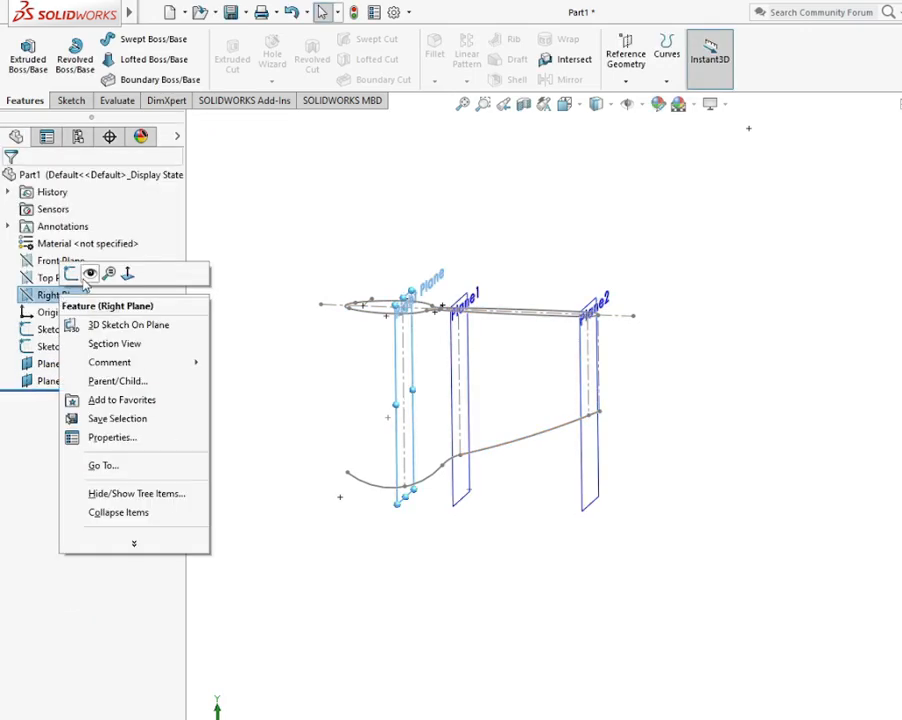
{"action": "left_click", "coordinate": [89, 274]}
{"action": "left_click", "coordinate": [238, 446]}
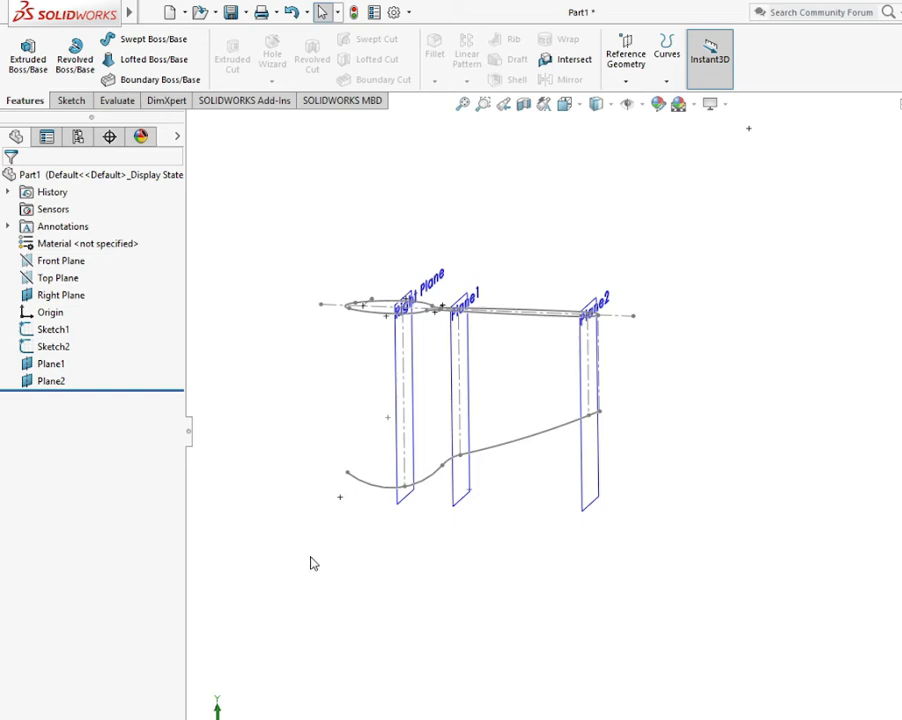
Start a sketch on the Right Plane and draw a downward-bulging 3-point arc of about 14.7 mm radius below the bowl outline.
{"action": "mouse_move", "coordinate": [311, 563]}
{"action": "middle_mouse_down"}
{"action": "mouse_move", "coordinate": [372, 555]}
{"action": "mouse_move", "coordinate": [370, 547]}
{"action": "middle_mouse_up"}
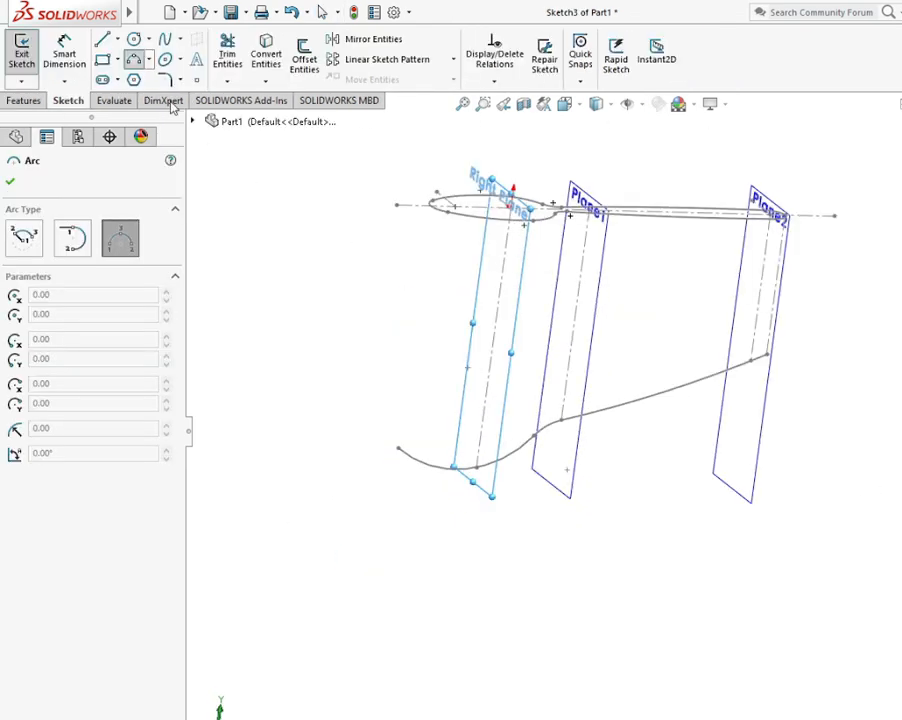
{"action": "left_click", "coordinate": [134, 58]}
{"action": "left_click", "coordinate": [134, 58]}
{"action": "left_click", "coordinate": [488, 268]}
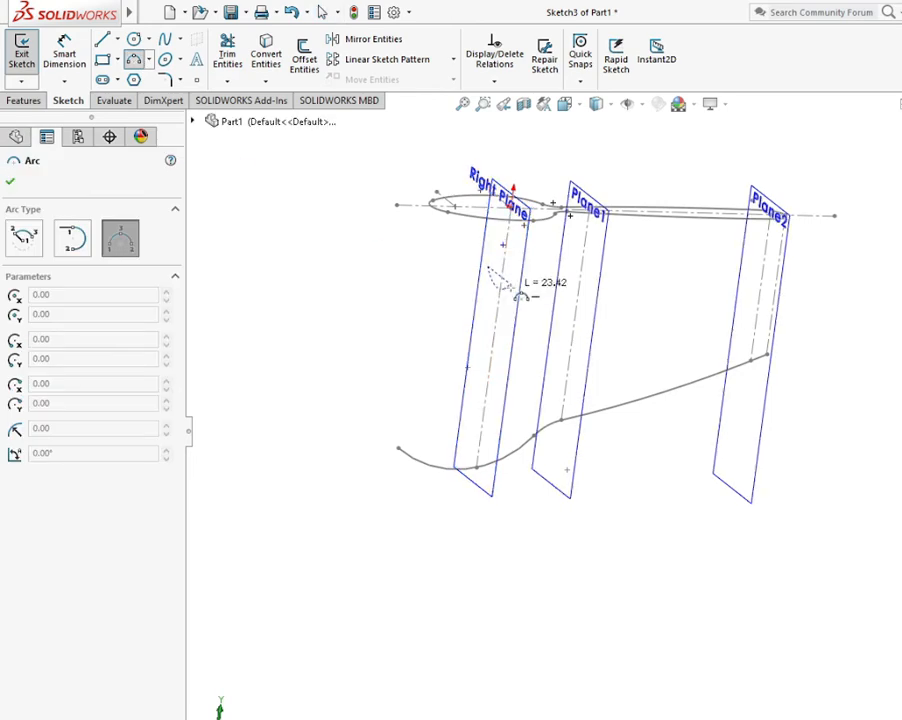
{"action": "left_click", "coordinate": [516, 290]}
{"action": "left_click", "coordinate": [484, 341]}
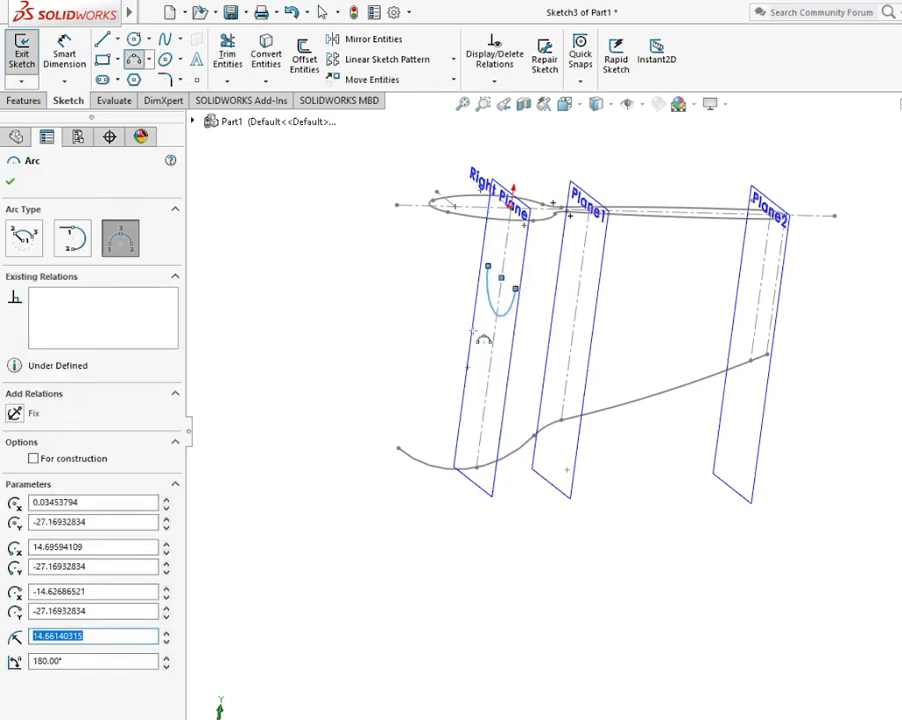
{"action": "key", "text": "Escape"}
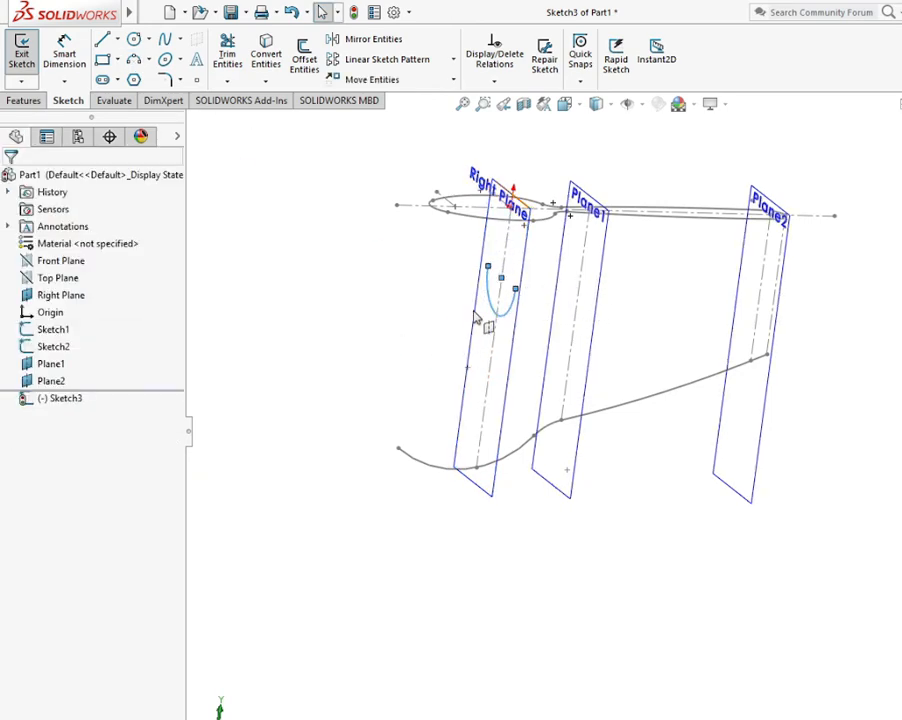
Add a Midpoint relation between the bowl arc and the lower endpoint of the bowl centerline on the side profile.
{"action": "left_click", "coordinate": [496, 315]}
{"action": "key", "text": "Escape"}
{"action": "left_click", "coordinate": [469, 446]}
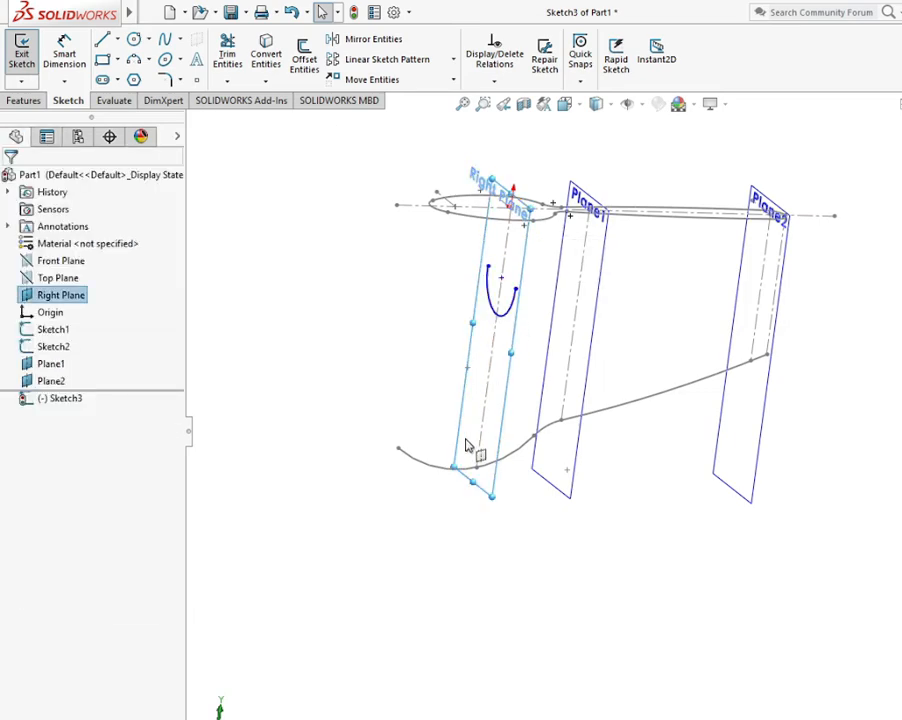
{"action": "left_click", "coordinate": [477, 467], "text": "ctrl"}
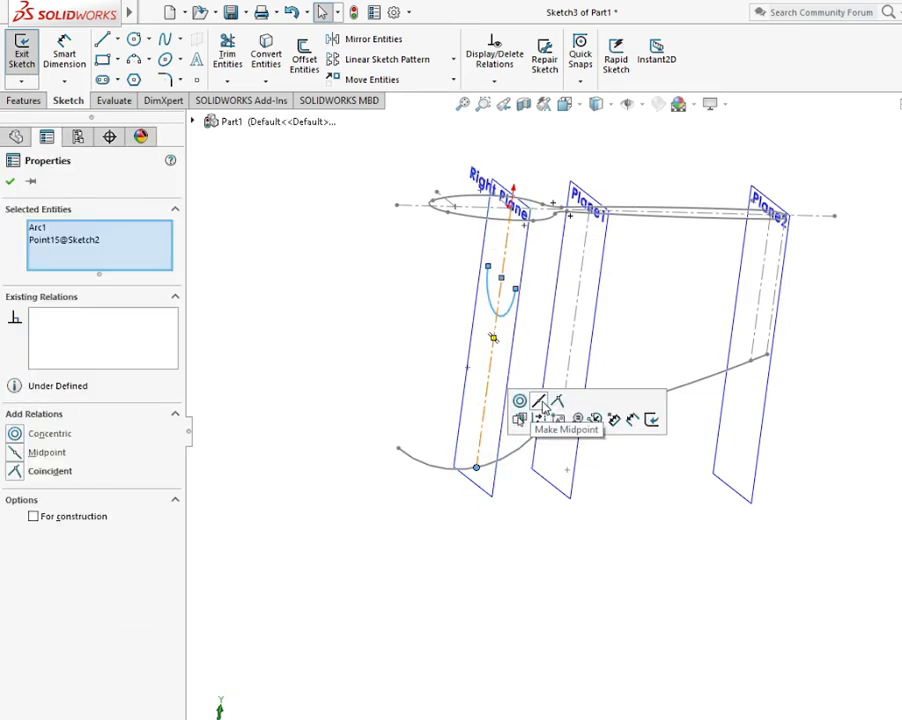
{"action": "left_click", "coordinate": [541, 402]}
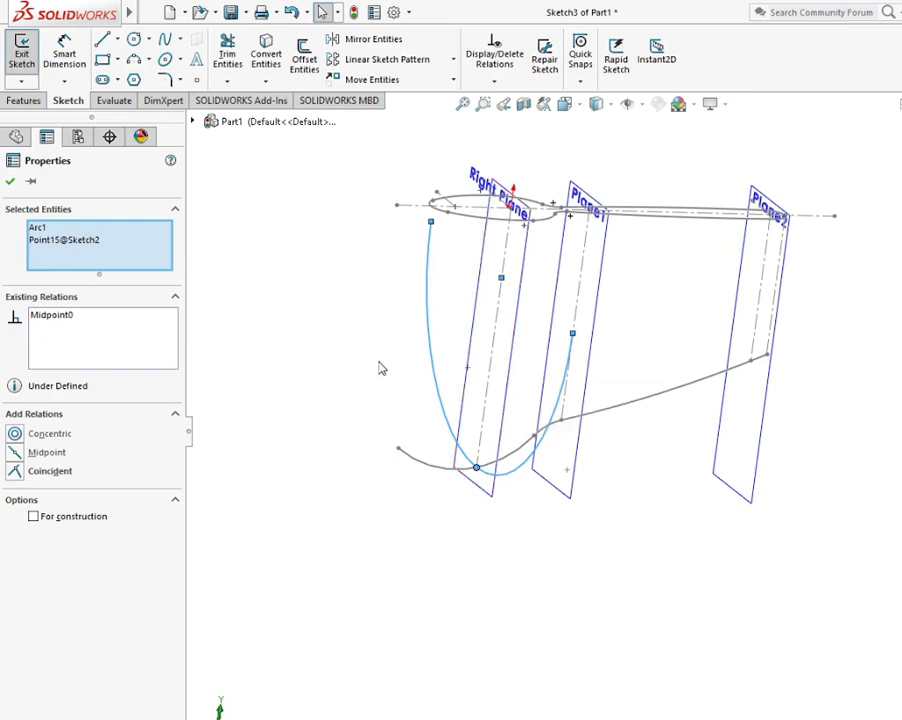
Dimension the bowl arc's radius to 30 mm and exit the sketch.
{"action": "left_click", "coordinate": [64, 55]}
{"action": "left_click", "coordinate": [424, 347]}
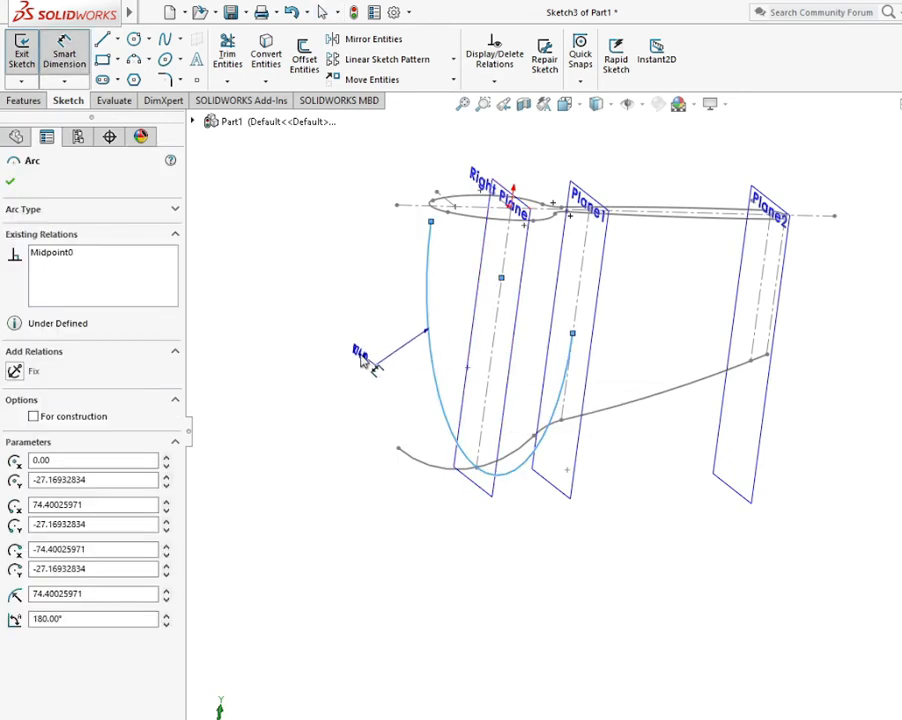
{"action": "left_click", "coordinate": [362, 360]}
{"action": "type", "text": "30"}
{"action": "key", "text": "Return"}
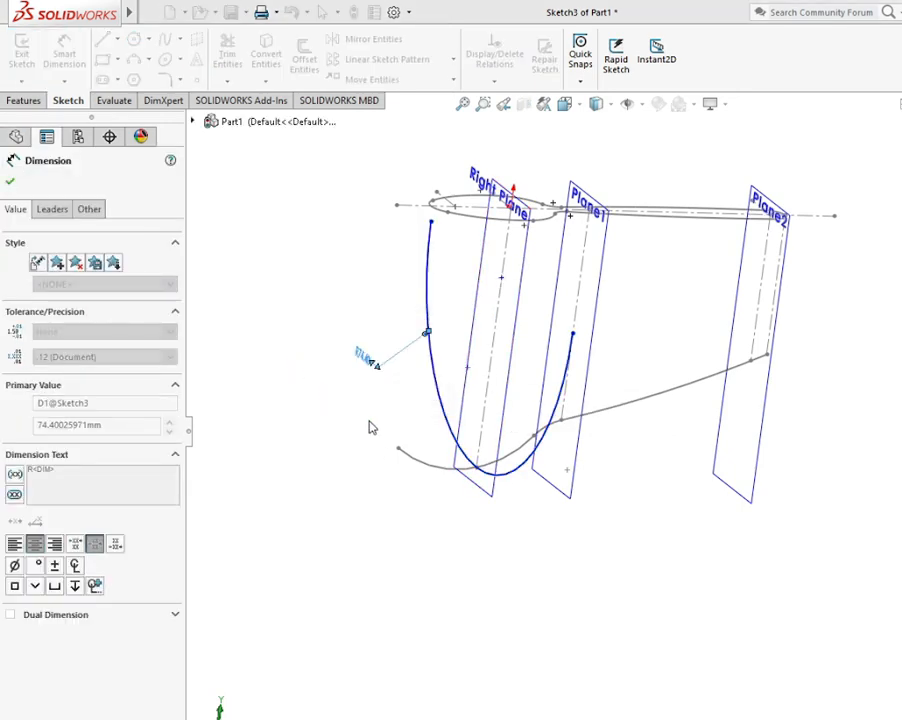
{"action": "left_click", "coordinate": [541, 526]}
{"action": "left_click", "coordinate": [898, 135]}
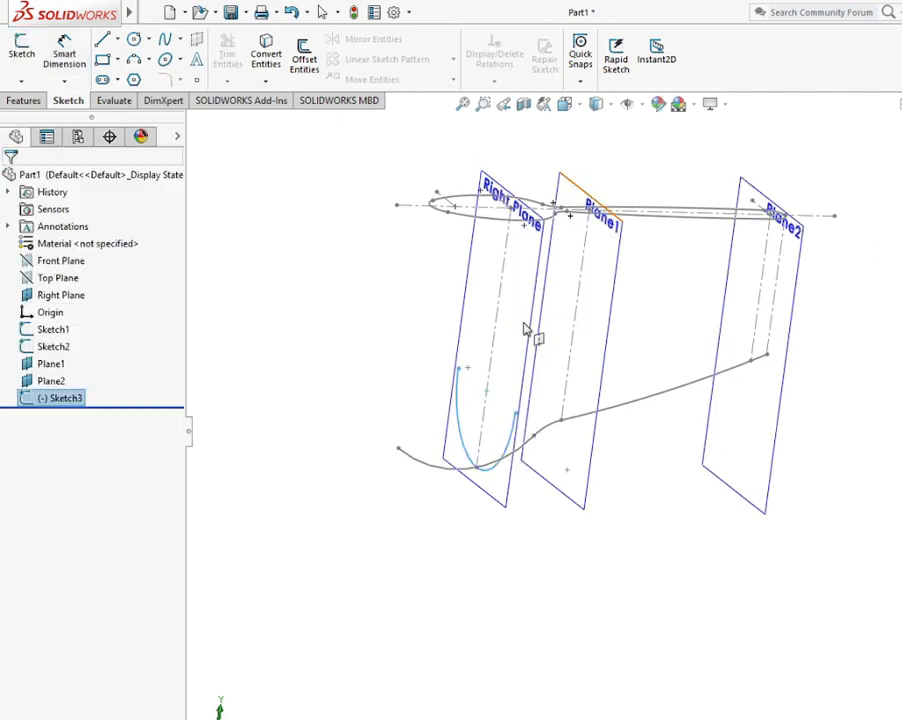
Hide the Right Plane and start a sketch on Plane1.
{"action": "right_click", "coordinate": [527, 350]}
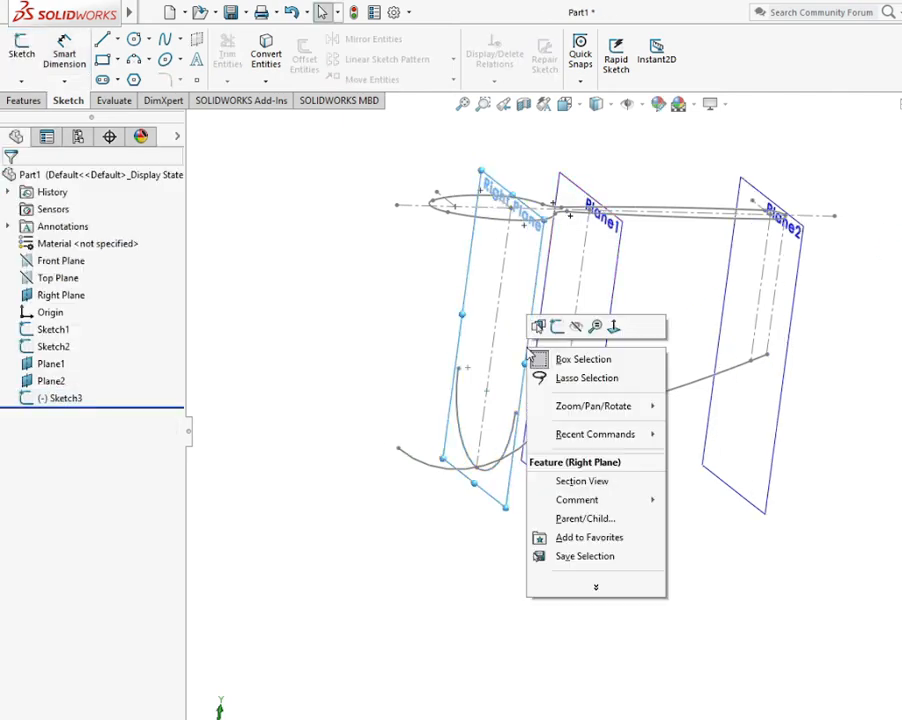
{"action": "left_click", "coordinate": [577, 327]}
{"action": "right_click", "coordinate": [616, 335]}
{"action": "left_click", "coordinate": [630, 304]}
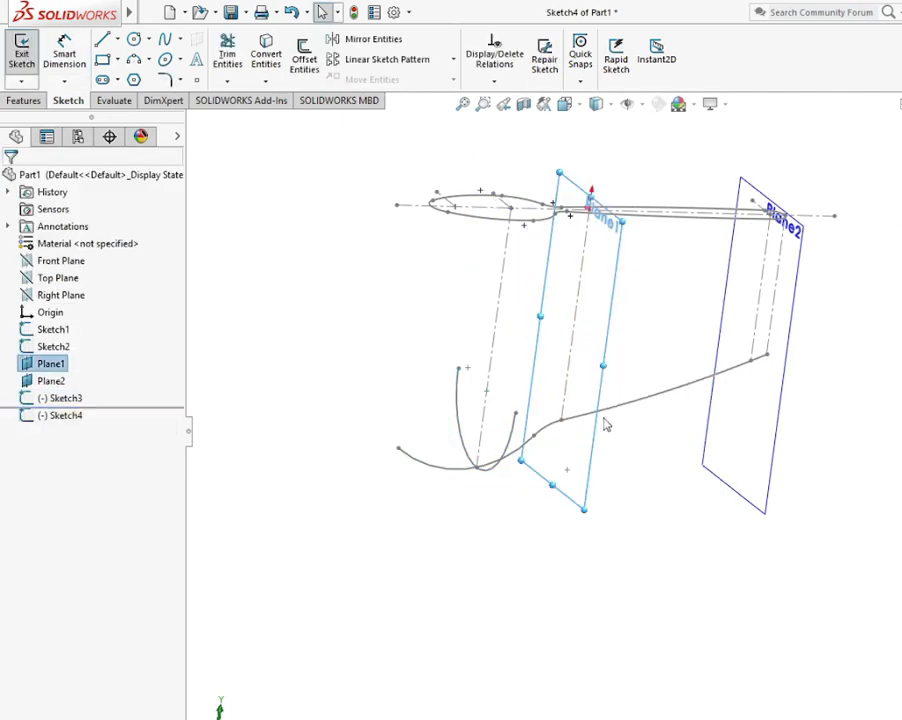
Draw a downward-bulging 3-point arc of about 17.8 mm radius just above the neck and handle junction.
{"action": "left_click", "coordinate": [132, 59]}
{"action": "left_click", "coordinate": [573, 310]}
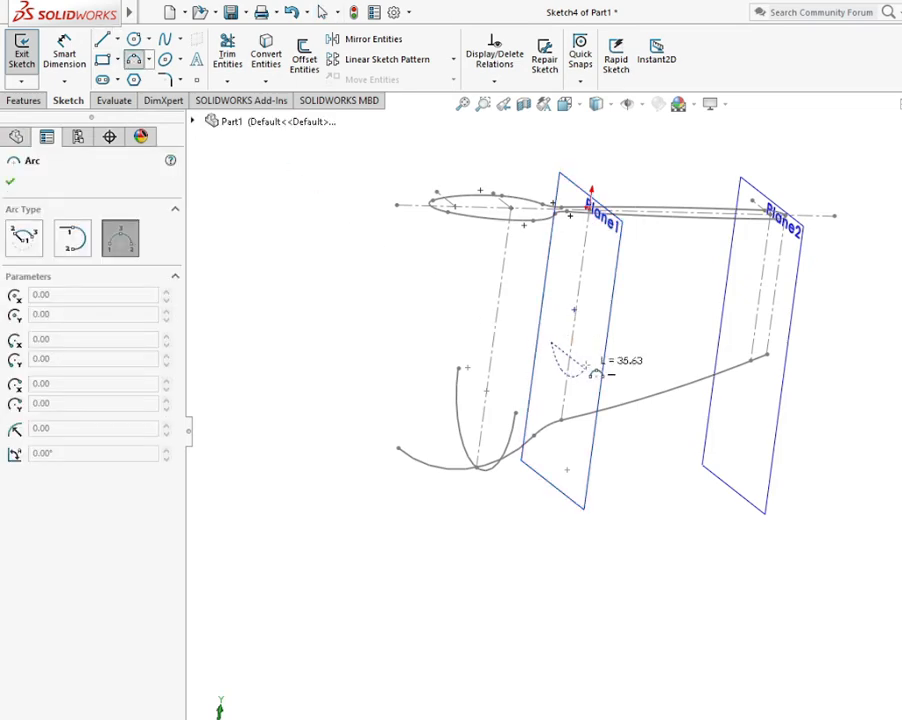
{"action": "left_click", "coordinate": [565, 400]}
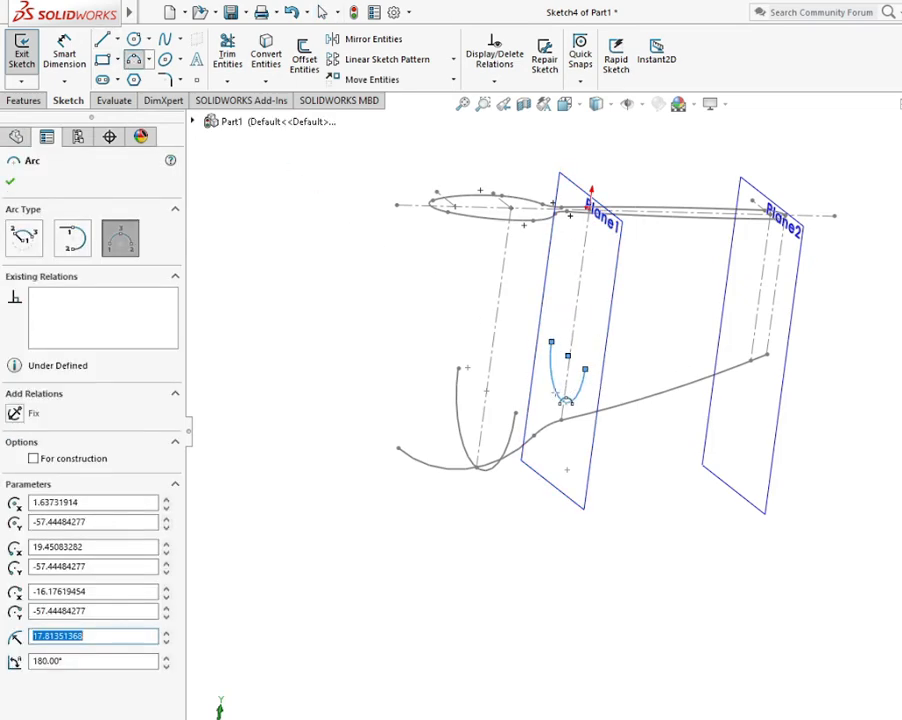
{"action": "key", "text": "Escape"}
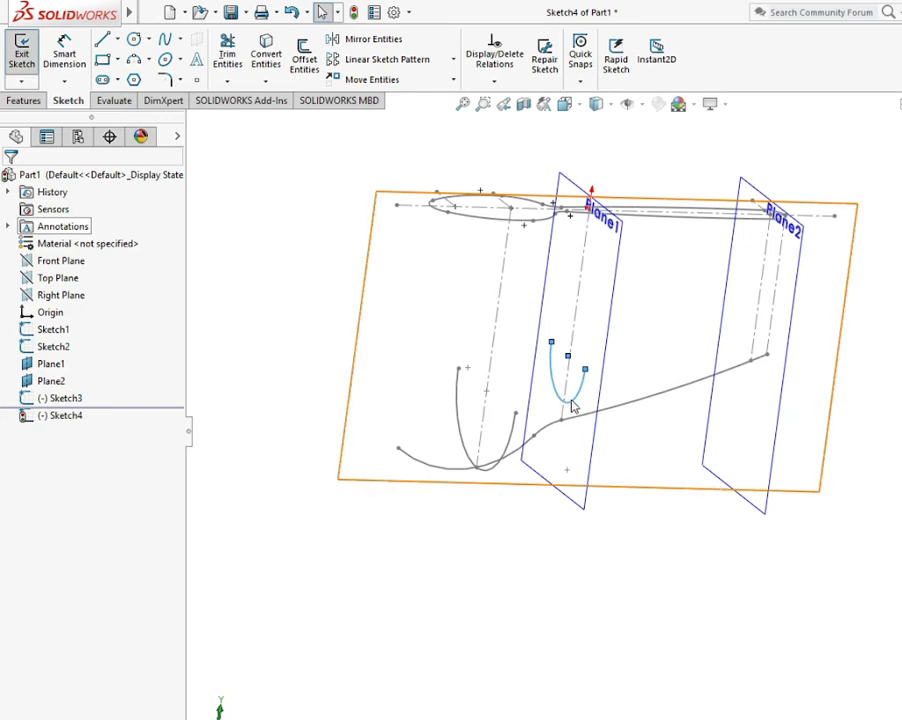
Add a Midpoint relation between the neck arc and the junction point of the neck and handle curves.
{"action": "left_click", "coordinate": [568, 398]}
{"action": "left_click", "coordinate": [561, 420], "text": "ctrl"}
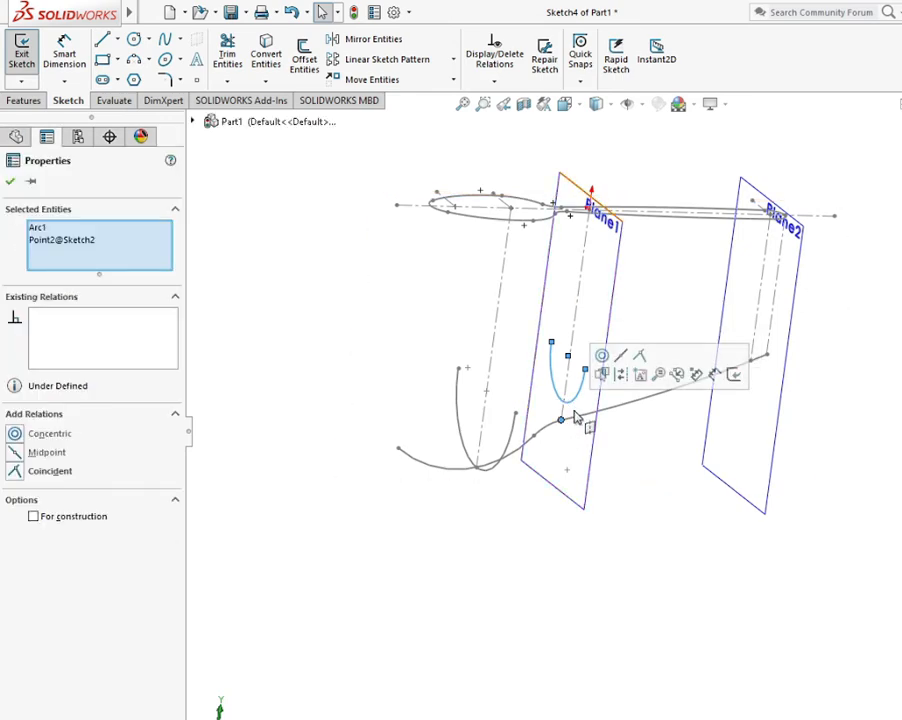
{"action": "left_click", "coordinate": [601, 356]}
{"action": "left_click", "coordinate": [10, 181]}
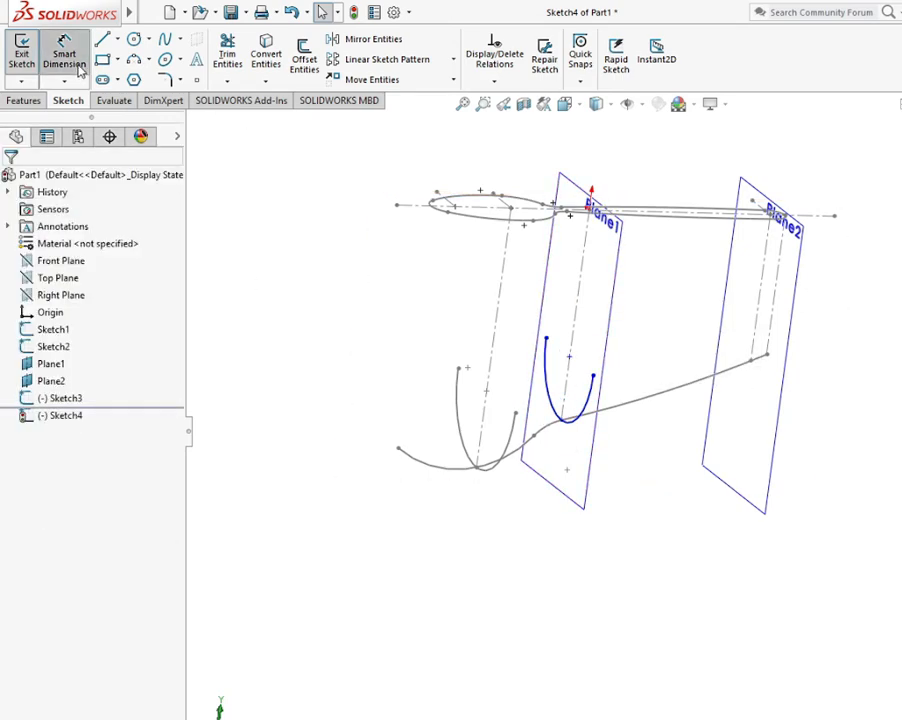
Dimension the neck arc's radius to 10 mm and exit the sketch.
{"action": "left_click", "coordinate": [64, 52]}
{"action": "left_click", "coordinate": [540, 388]}
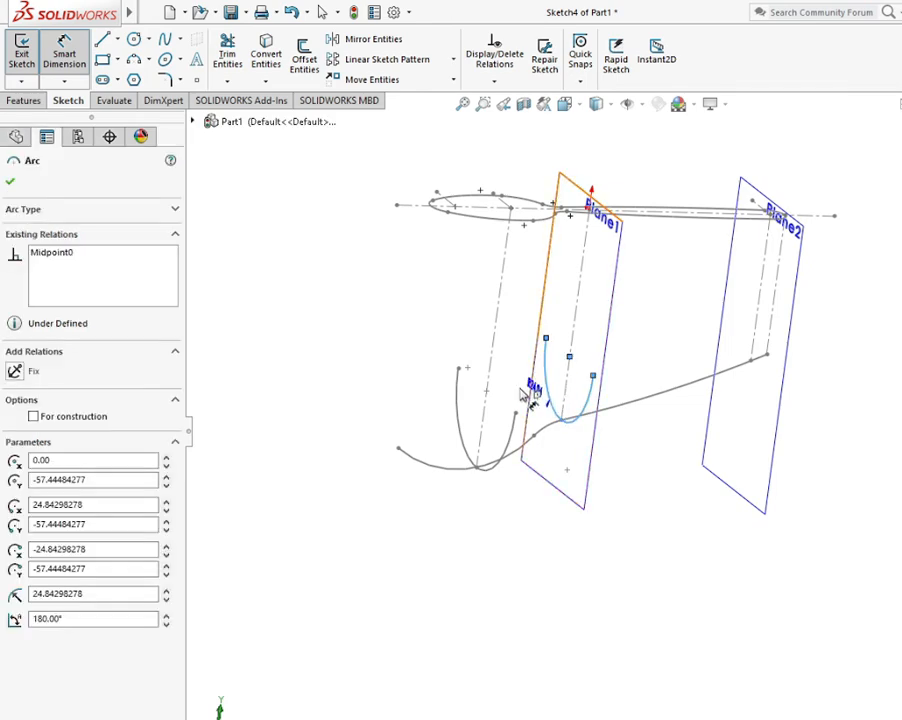
{"action": "left_click", "coordinate": [482, 398]}
{"action": "type", "text": "10"}
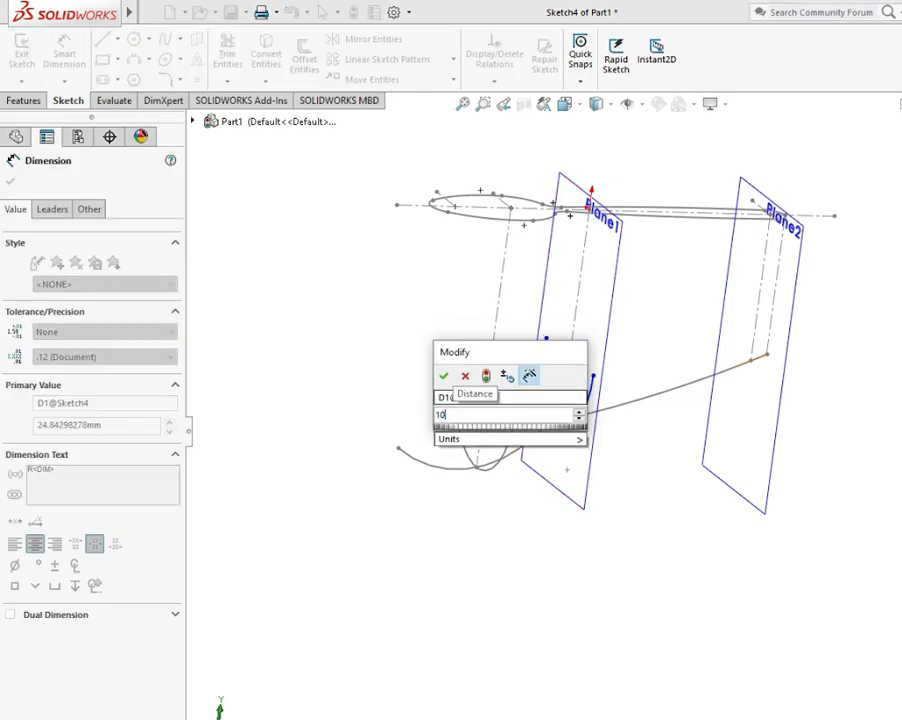
{"action": "left_click", "coordinate": [445, 377]}
{"action": "left_click", "coordinate": [10, 181]}
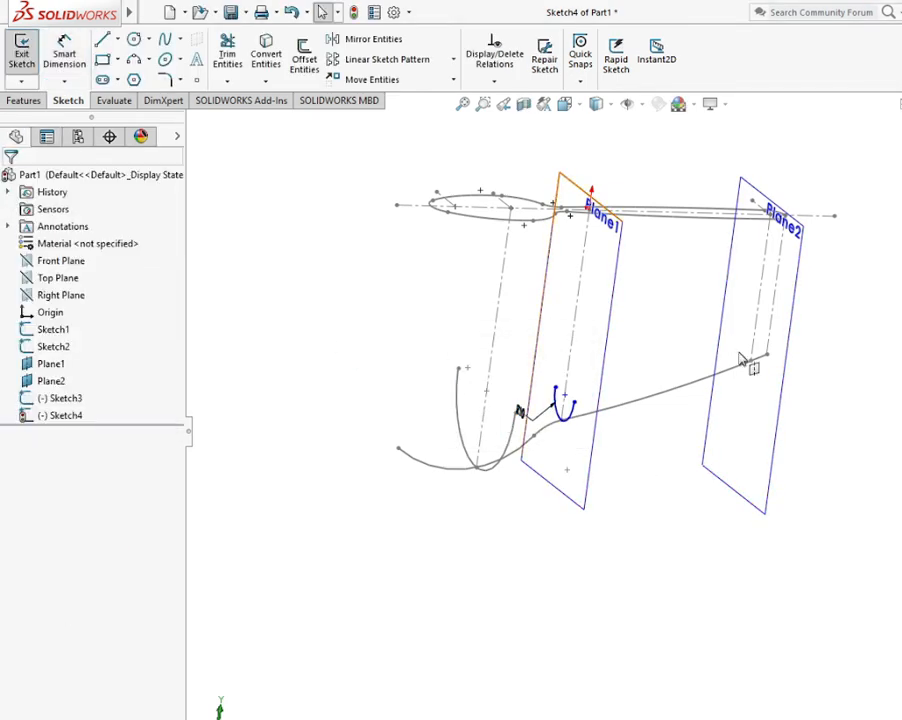
{"action": "key", "text": "Escape"}
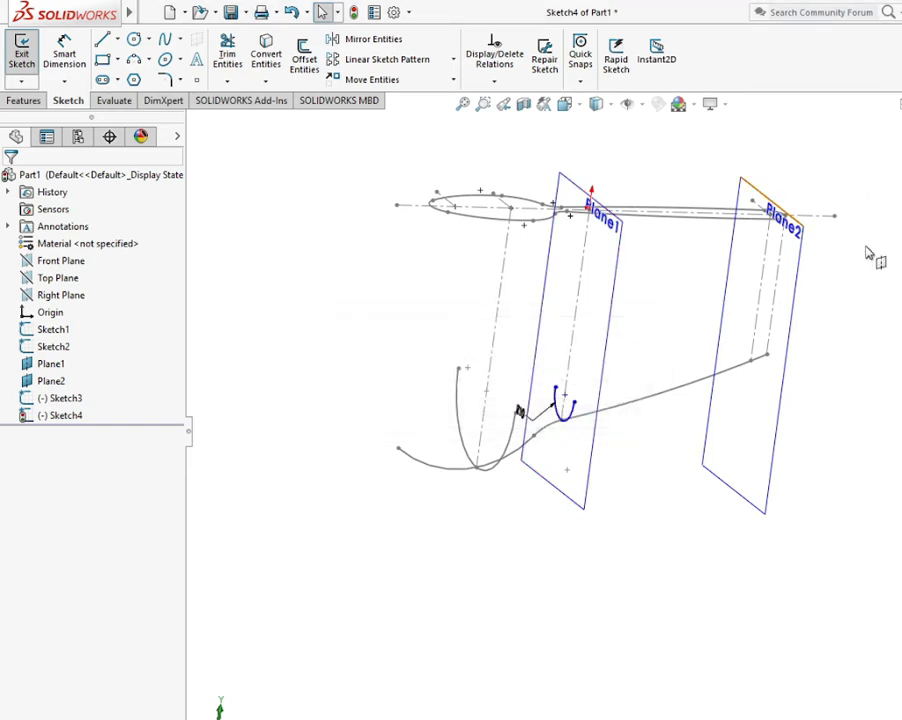
{"action": "left_click", "coordinate": [893, 230]}
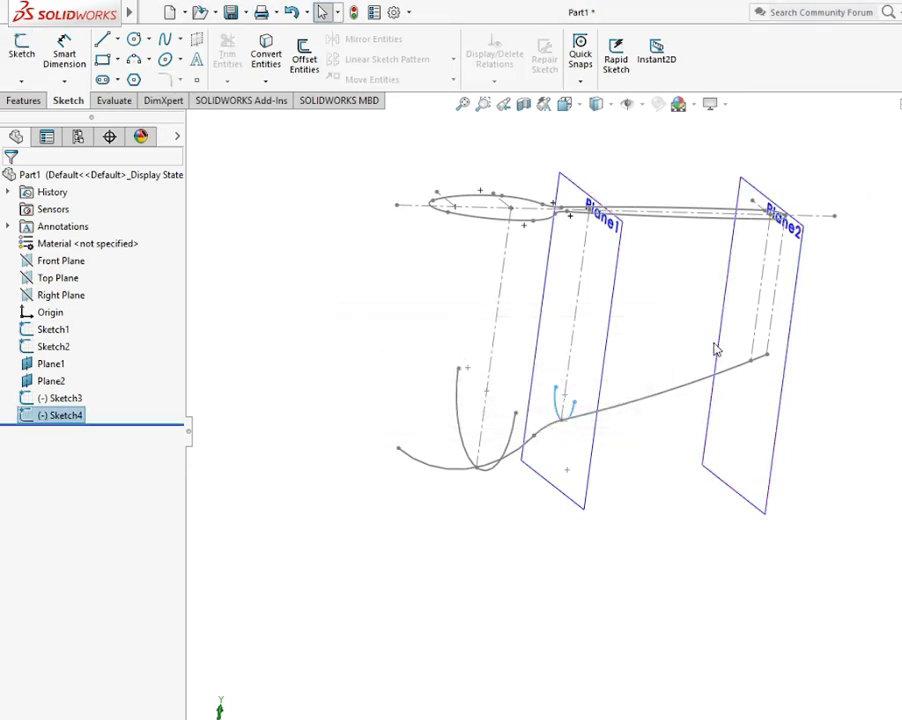
Hide Plane1 and start a sketch on Plane2.
{"action": "right_click", "coordinate": [603, 374]}
{"action": "left_click", "coordinate": [645, 344]}
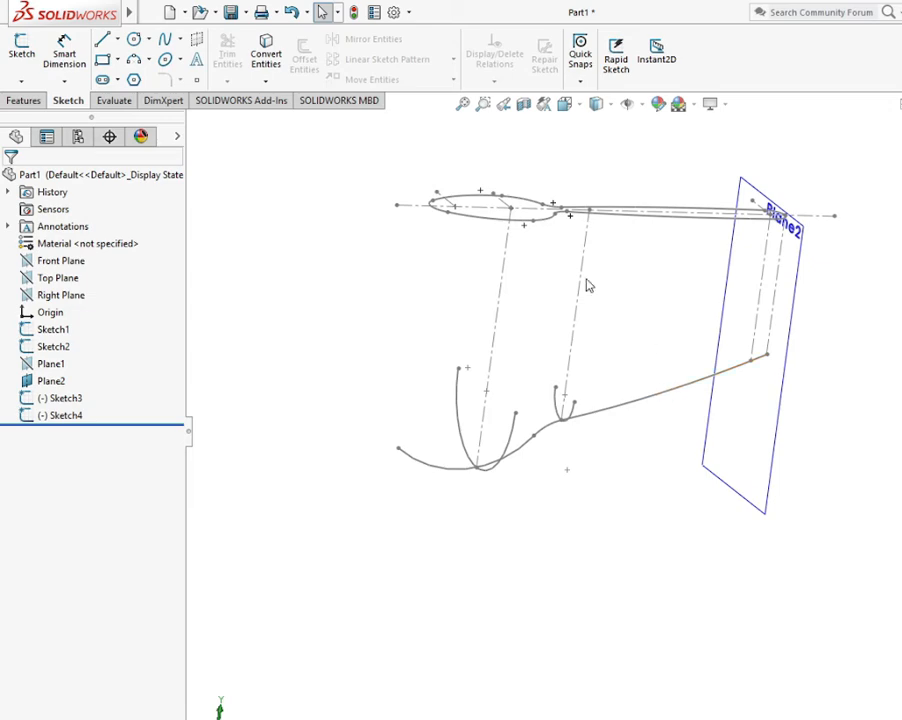
{"action": "right_click", "coordinate": [792, 212]}
{"action": "left_click", "coordinate": [802, 240]}
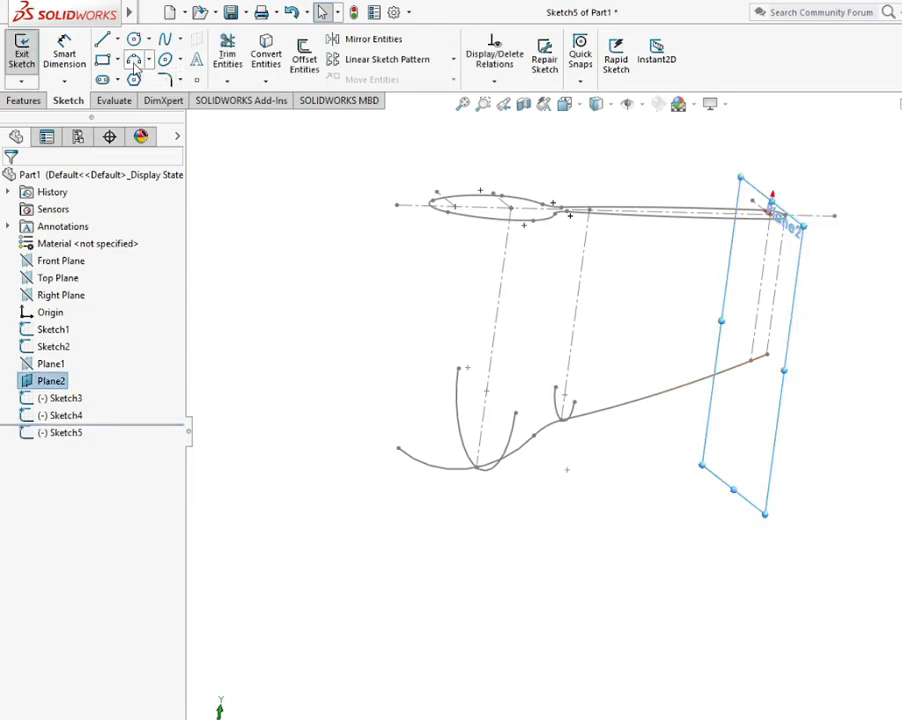
Draw a downward-bulging 3-point arc of about 18.3 mm radius just above the handle end of the side profile.
{"action": "left_click", "coordinate": [134, 62]}
{"action": "left_click", "coordinate": [747, 286]}
{"action": "left_click", "coordinate": [781, 312]}
{"action": "left_click", "coordinate": [763, 347]}
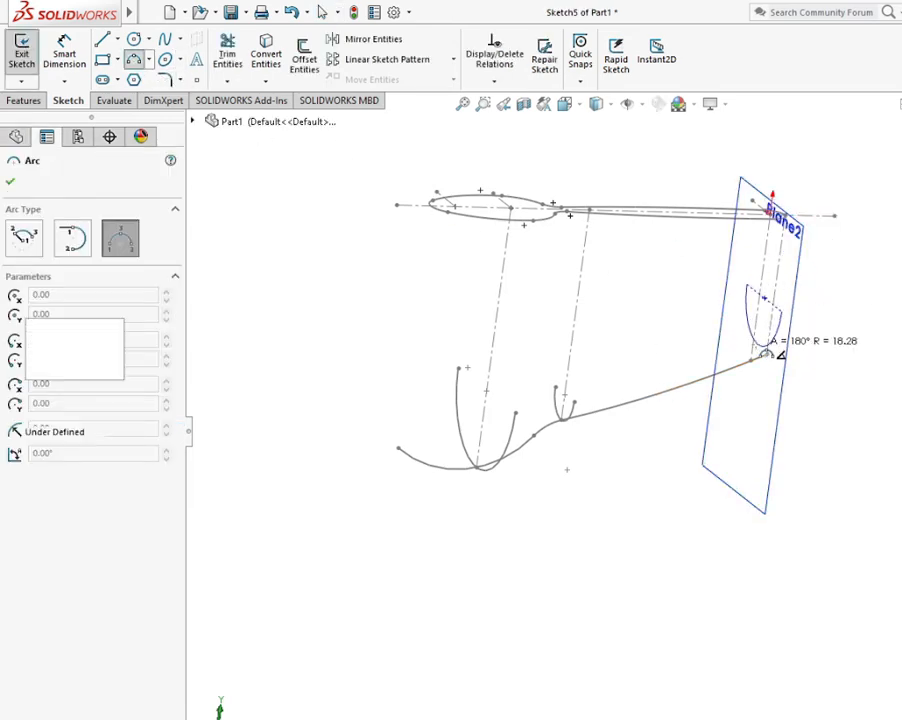
{"action": "left_click", "coordinate": [10, 181]}
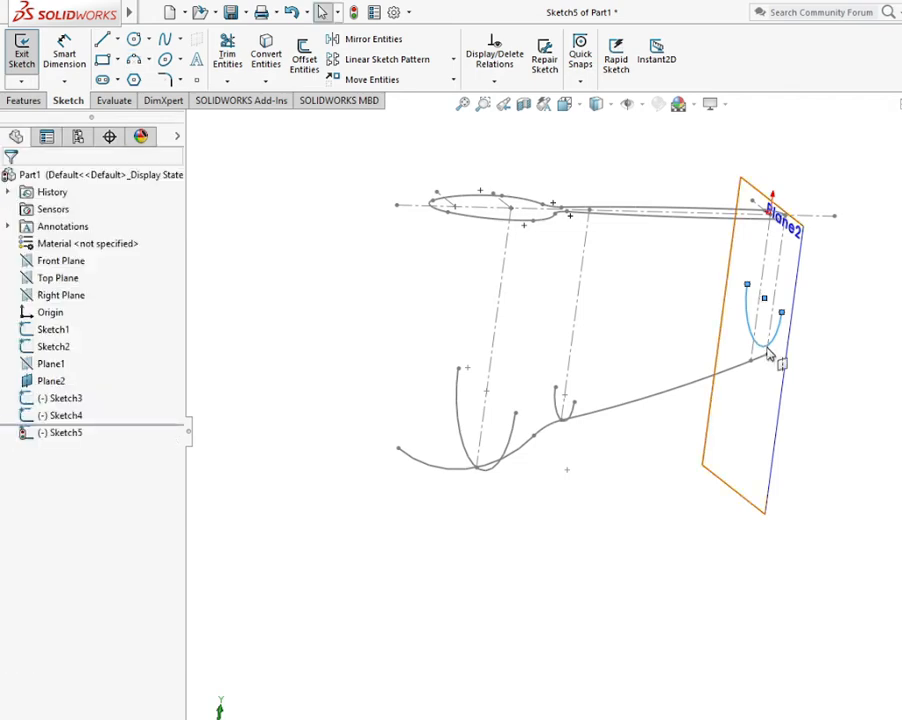
Add a Midpoint relation between the handle-end arc and the lower endpoint of the centerline on Plane2.
{"action": "left_click", "coordinate": [750, 360], "text": "ctrl"}
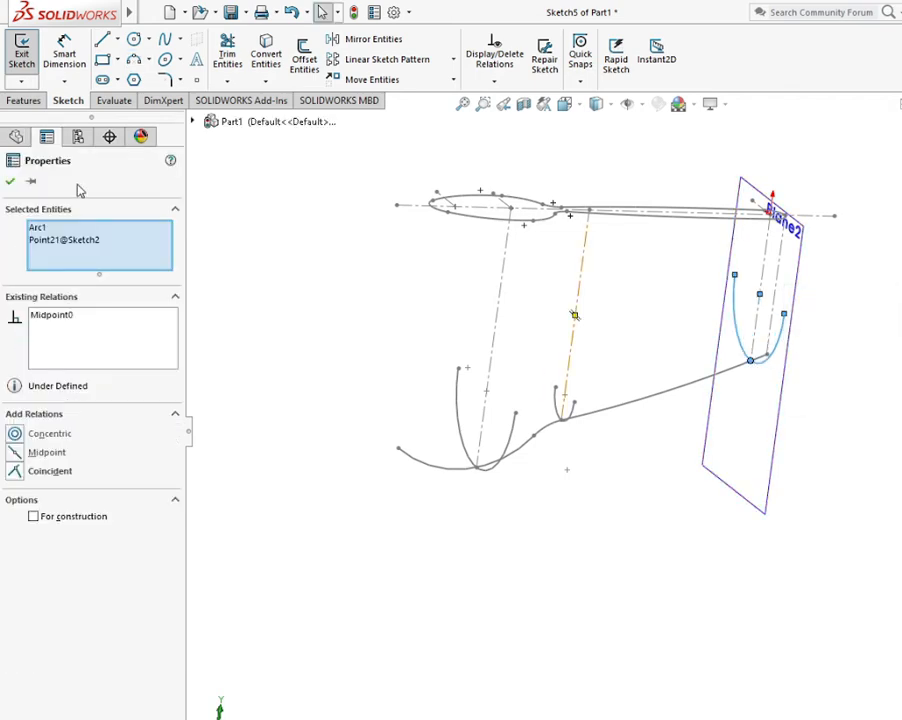
{"action": "left_click", "coordinate": [57, 47]}
{"action": "key", "text": "Escape"}
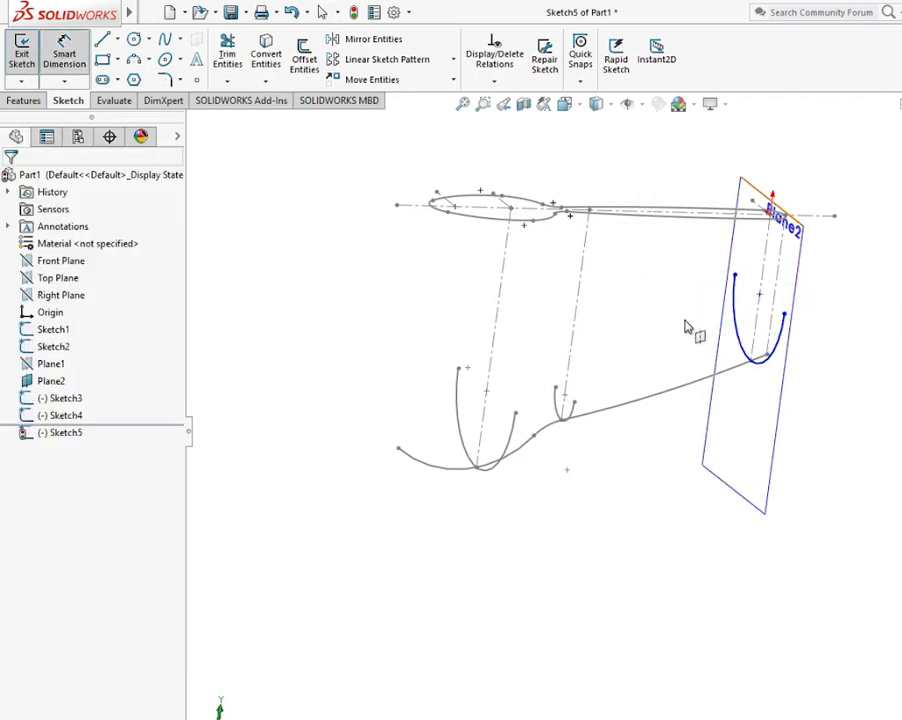
{"action": "key", "text": "Escape"}
Dimension the handle-end arc's radius to 40 mm.
{"action": "left_click", "coordinate": [750, 348]}
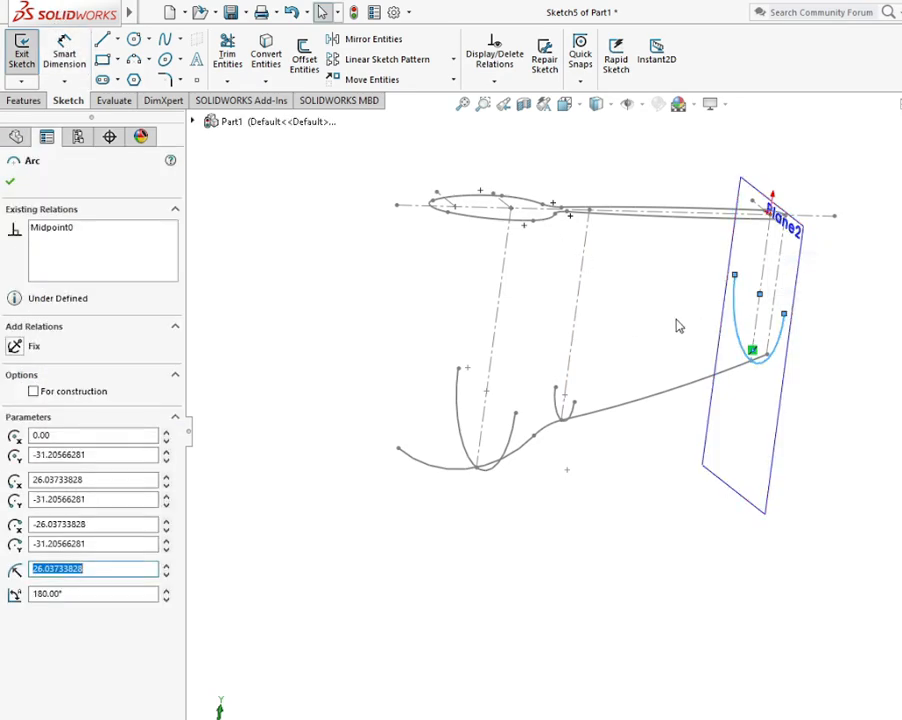
{"action": "left_click", "coordinate": [64, 52]}
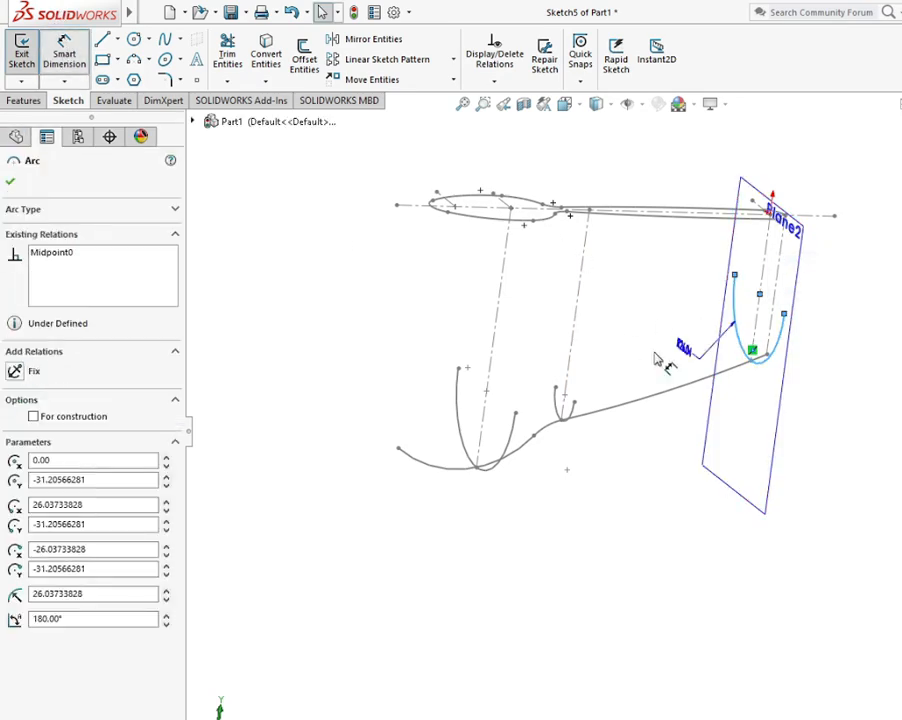
{"action": "left_click", "coordinate": [689, 343]}
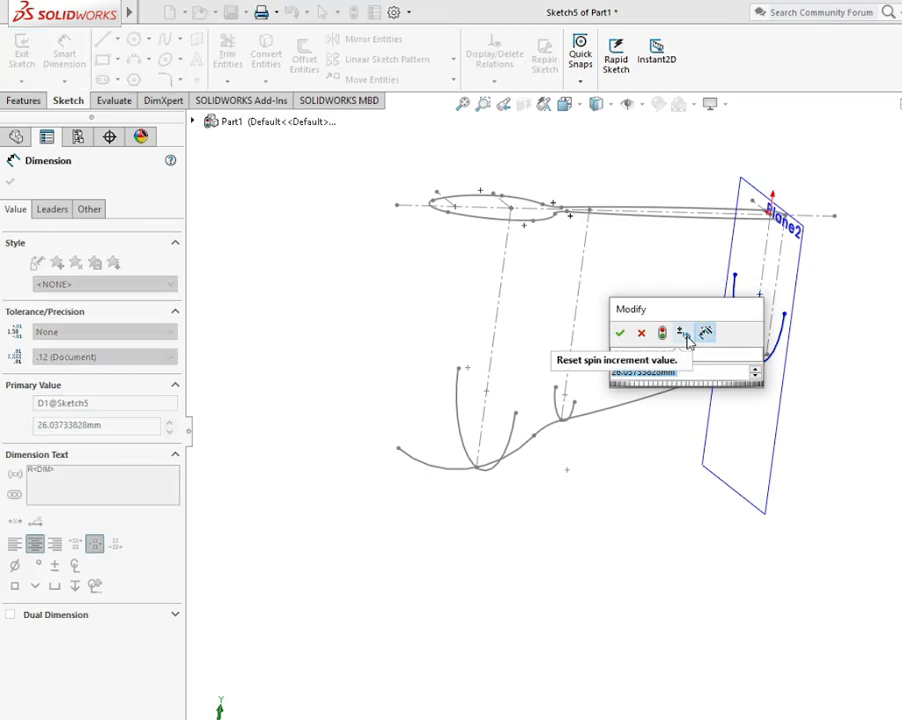
{"action": "type", "text": "40"}
{"action": "left_click", "coordinate": [620, 333]}
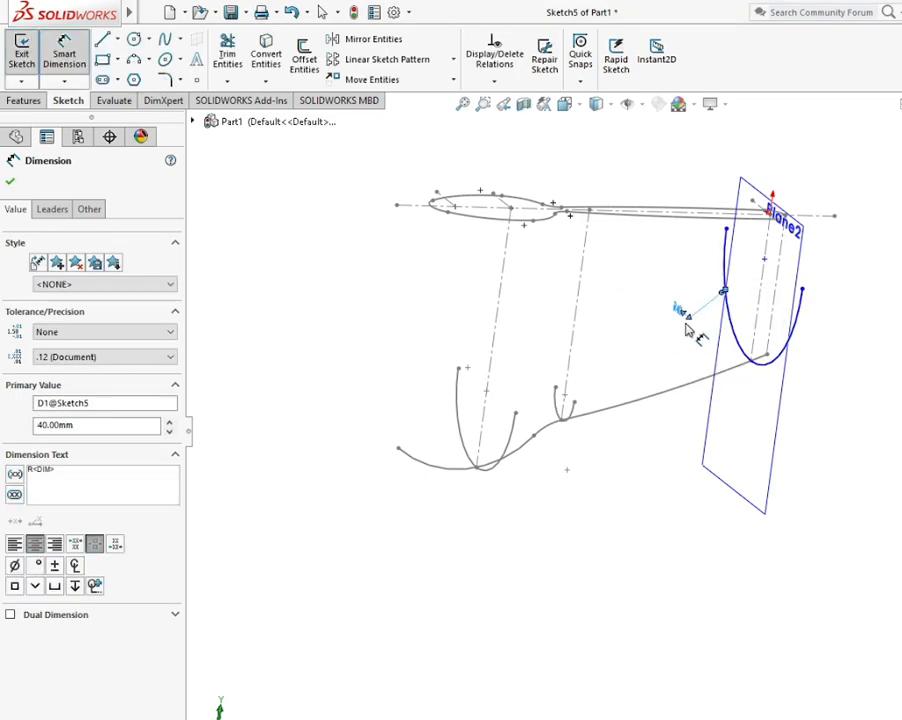
Exit the handle-end arc sketch and hide Plane2.
{"action": "key", "text": "Escape"}
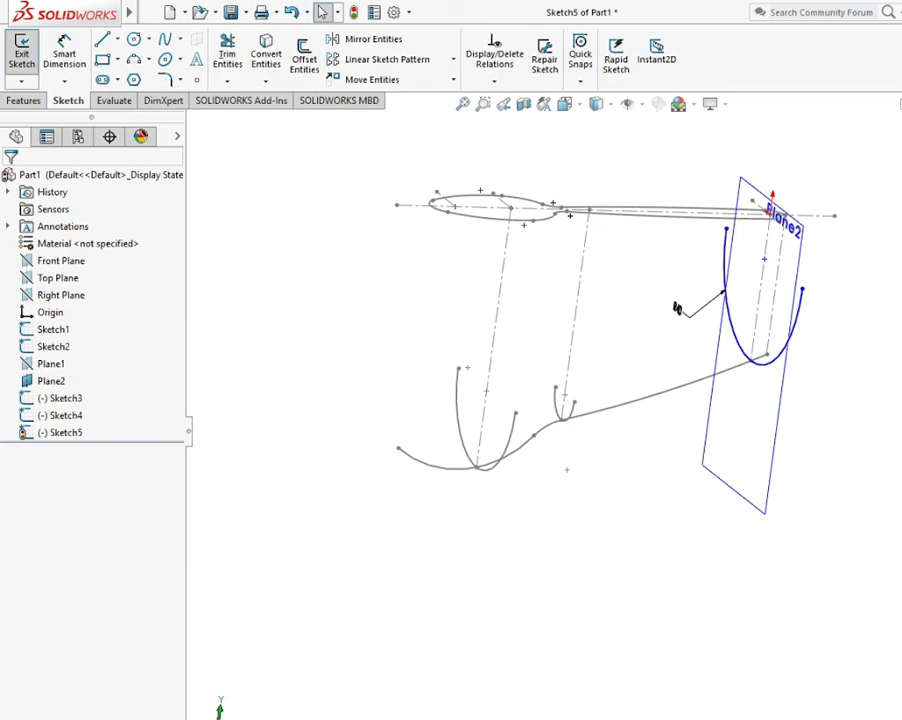
{"action": "right_click", "coordinate": [796, 256]}
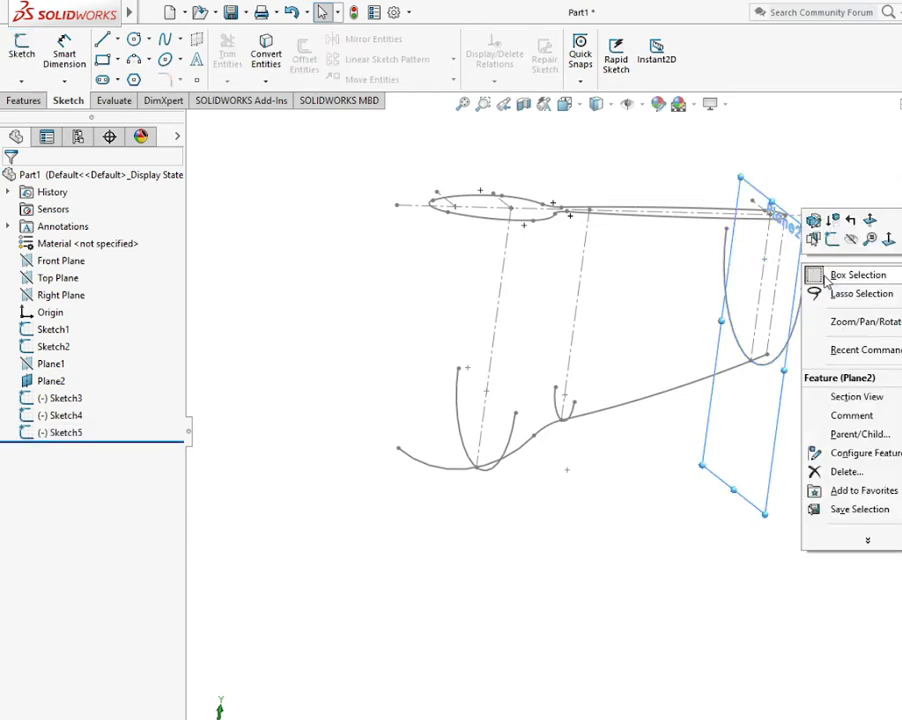
{"action": "left_click", "coordinate": [846, 234]}
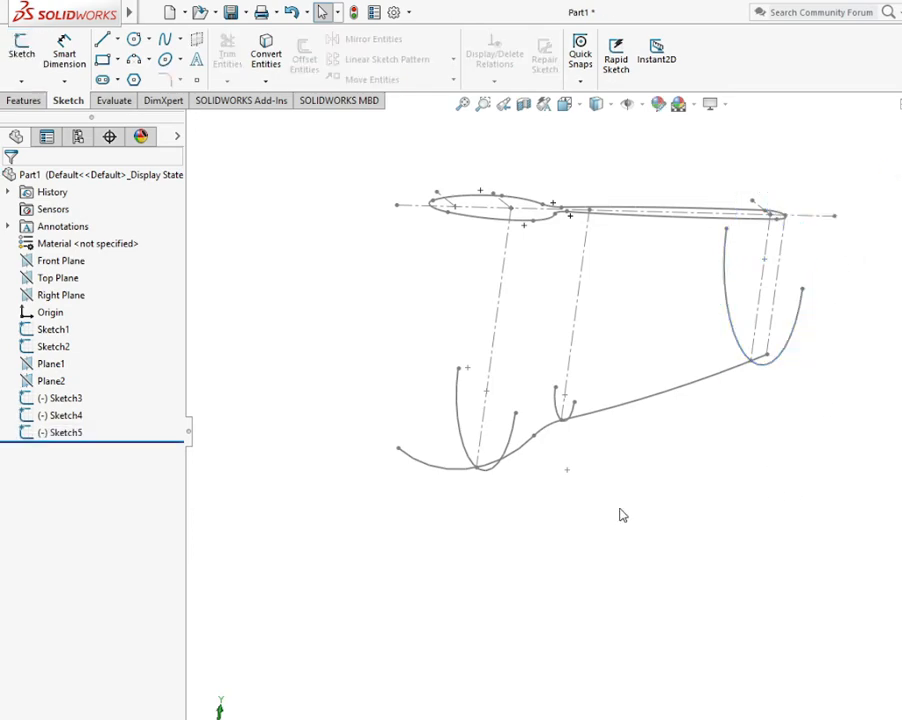
Create a boundary surface with the three cross-section arcs as Direction 1 and the Sketch2 side profile as Direction 2.
{"action": "mouse_move", "coordinate": [107, 10]}
{"action": "left_click", "coordinate": [241, 12]}
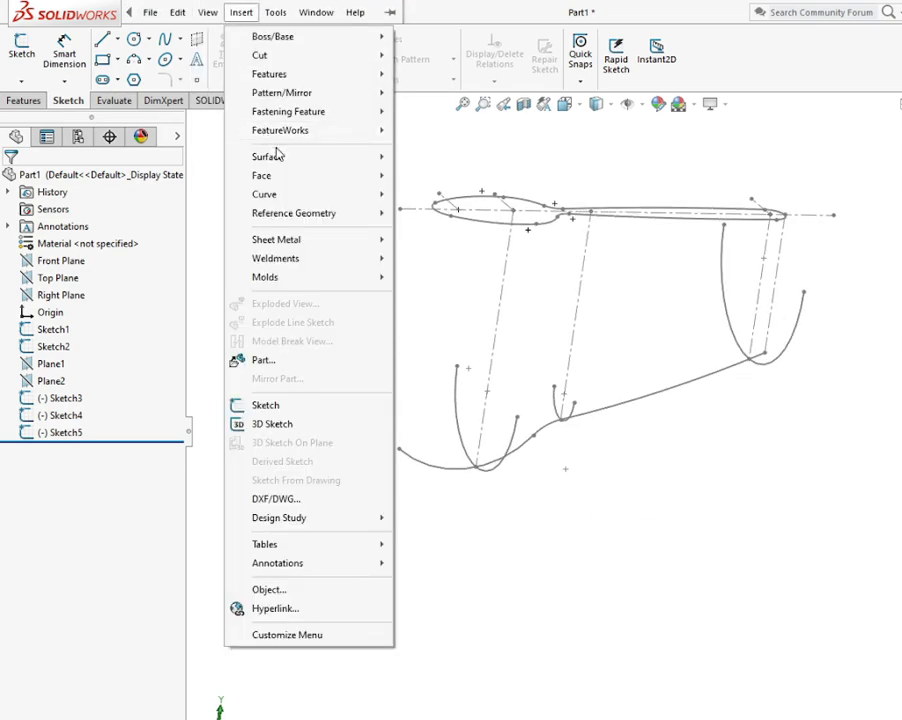
{"action": "mouse_move", "coordinate": [279, 155]}
{"action": "left_click", "coordinate": [430, 231]}
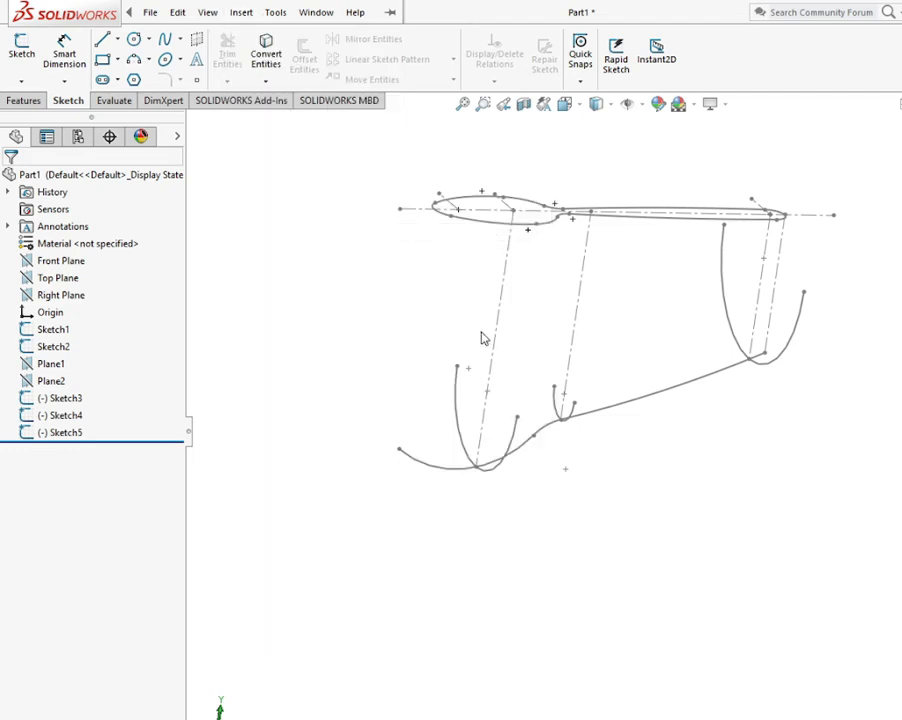
{"action": "left_click", "coordinate": [785, 356]}
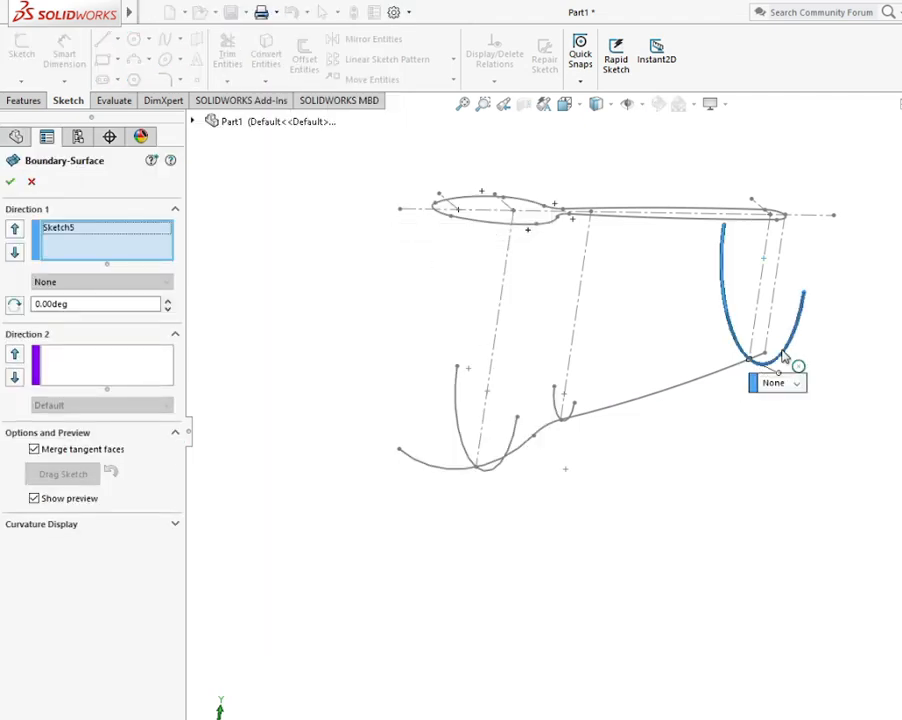
{"action": "left_click", "coordinate": [573, 420]}
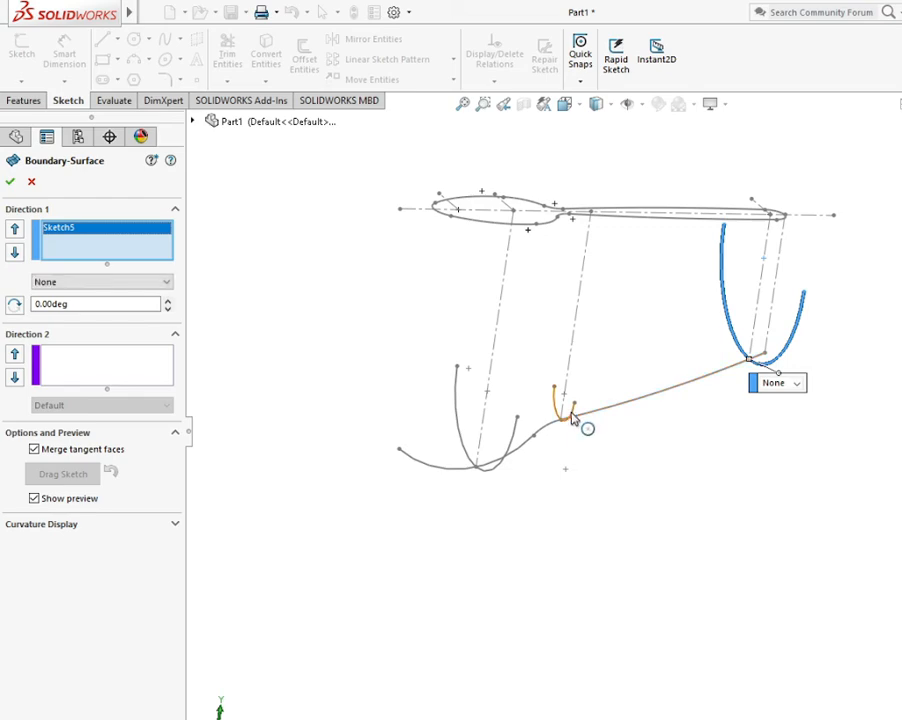
{"action": "left_click", "coordinate": [519, 446]}
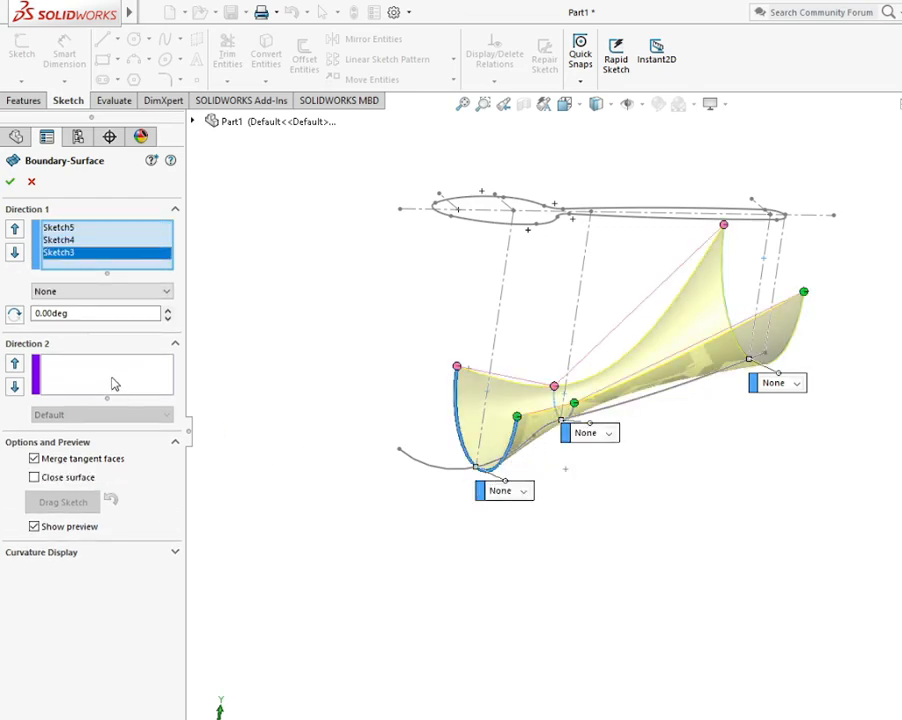
{"action": "left_click", "coordinate": [115, 367]}
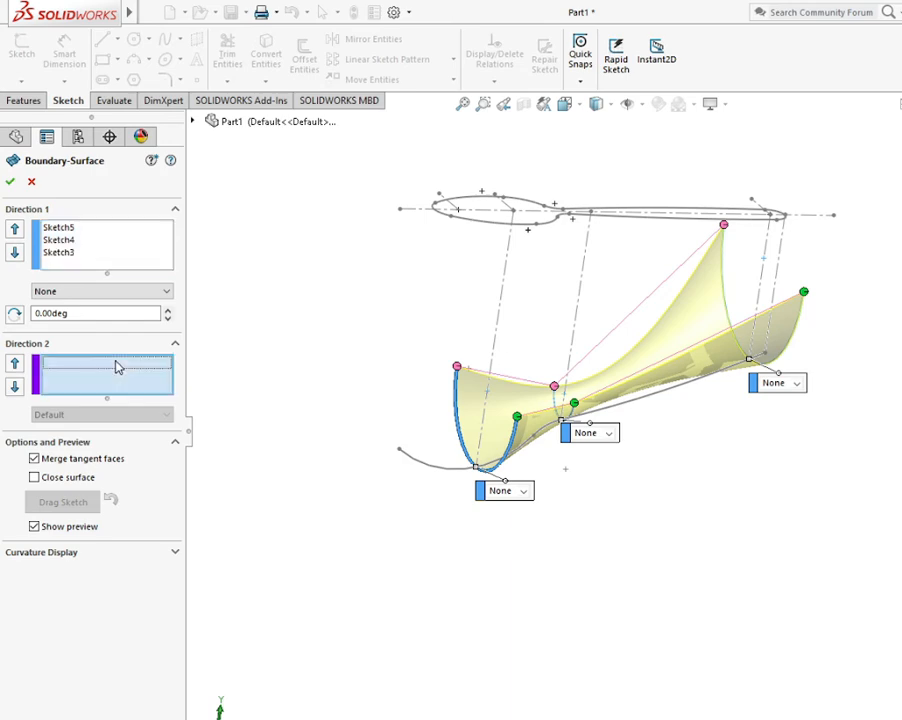
{"action": "left_click", "coordinate": [412, 461]}
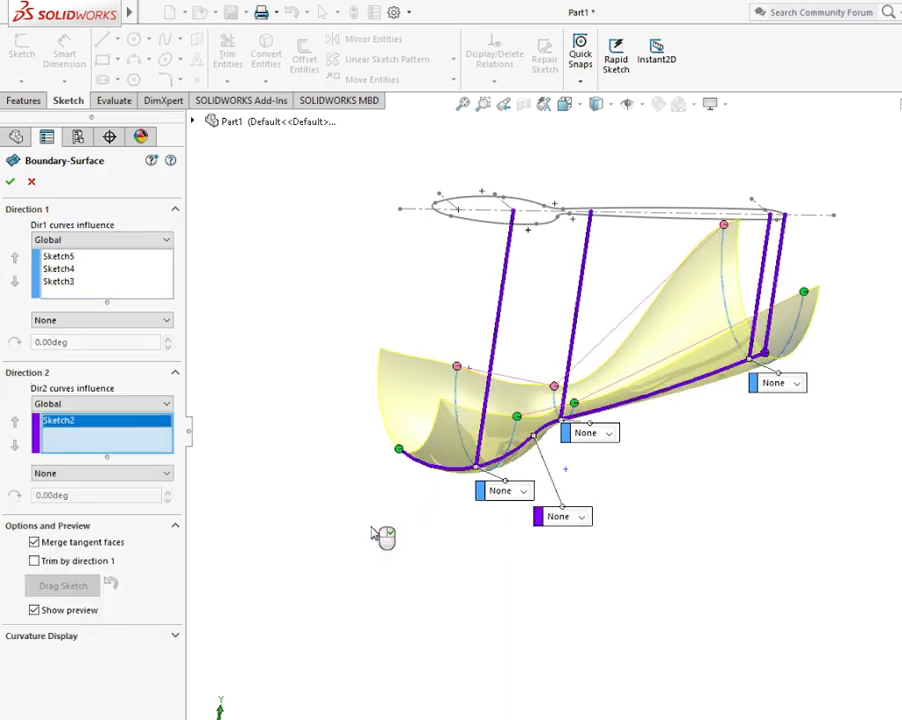
{"action": "left_click", "coordinate": [10, 181]}
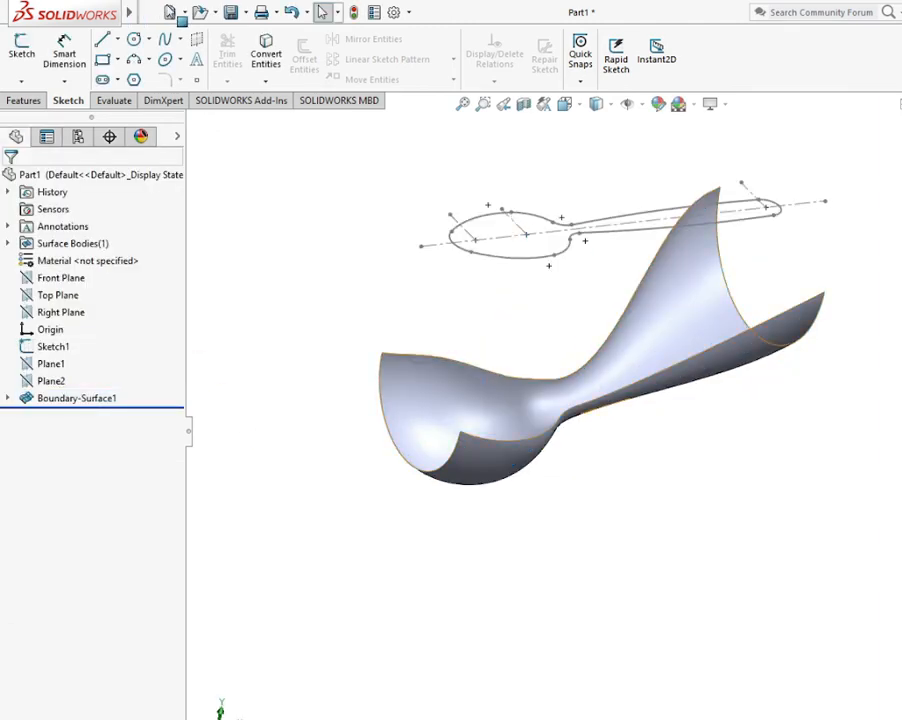
Trim the boundary surface with the spoon's top outline Sketch1, removing the two outer surface pieces.
{"action": "mouse_move", "coordinate": [128, 12]}
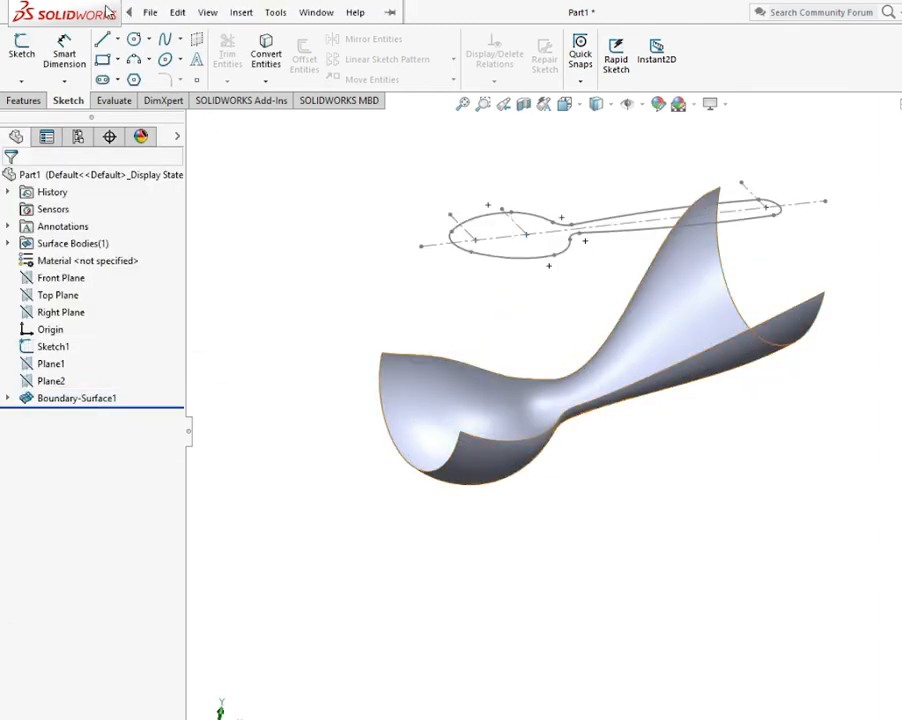
{"action": "left_click", "coordinate": [207, 12]}
{"action": "mouse_move", "coordinate": [232, 14]}
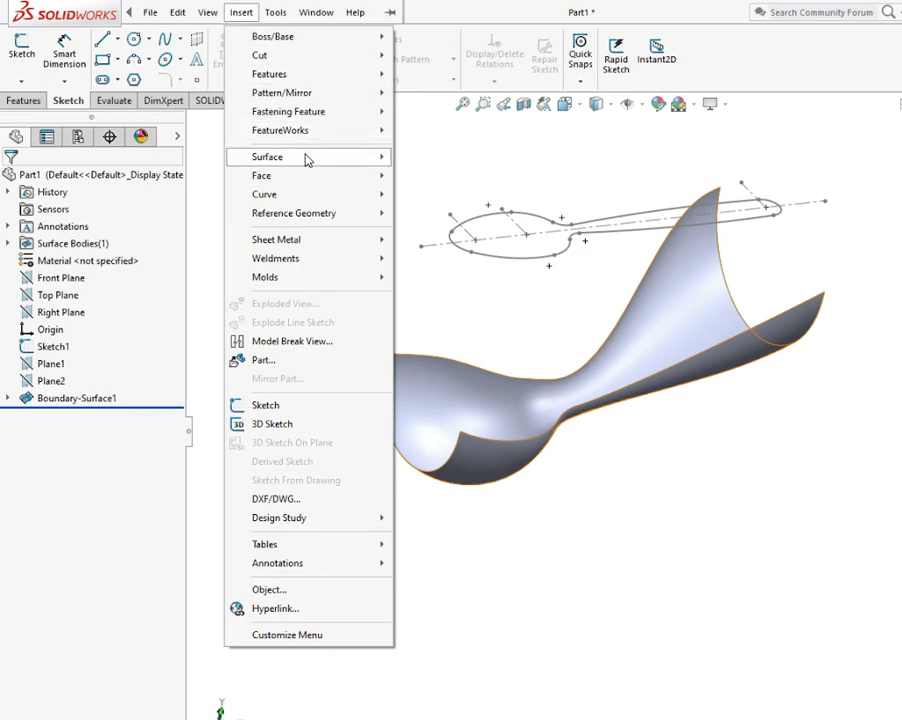
{"action": "mouse_move", "coordinate": [306, 157]}
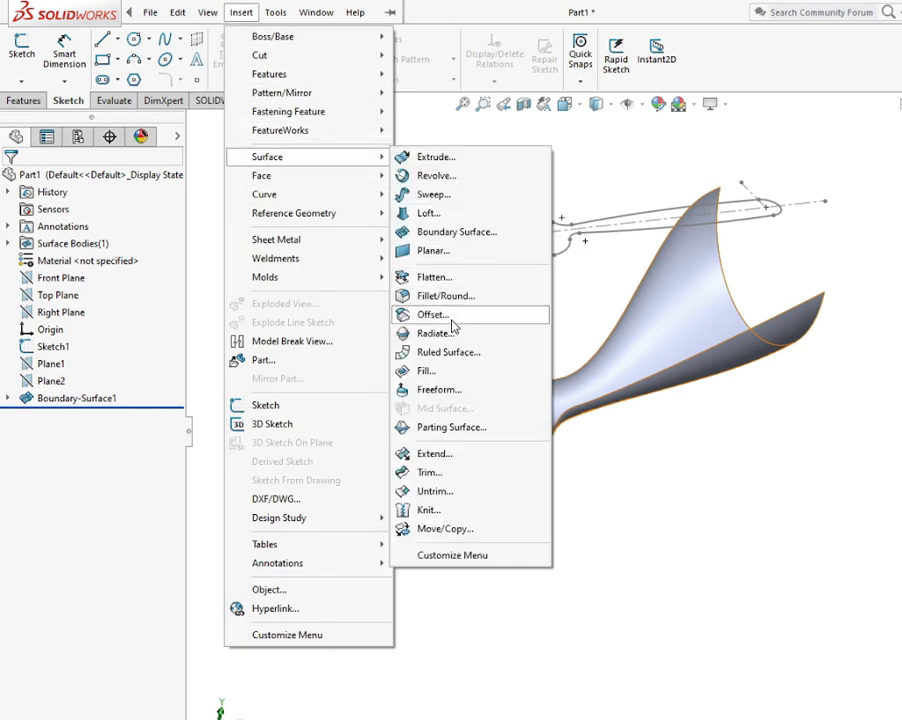
{"action": "left_click", "coordinate": [445, 476]}
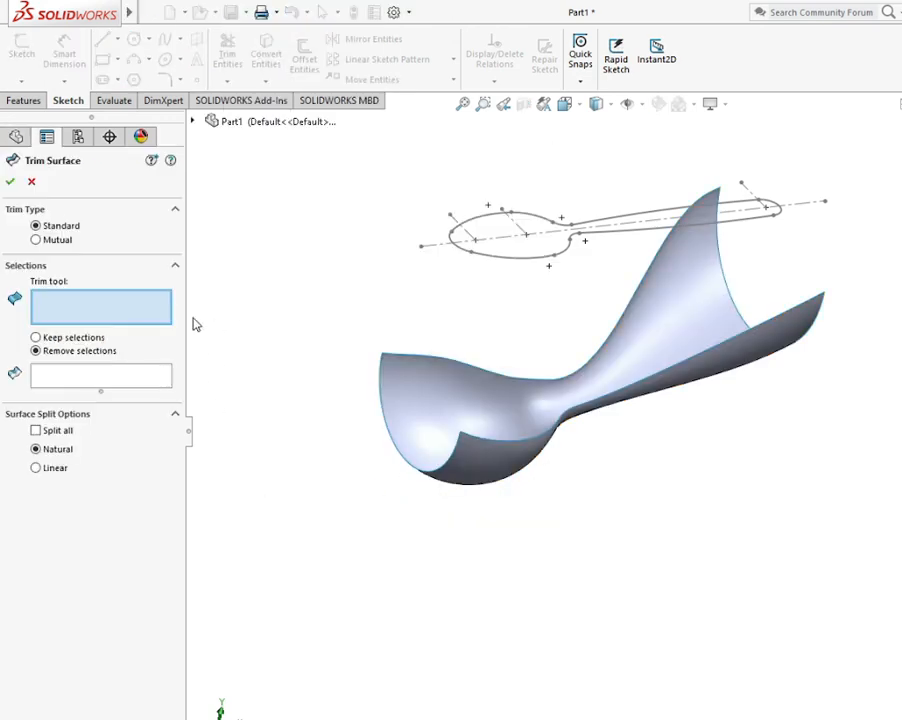
{"action": "left_click", "coordinate": [462, 256]}
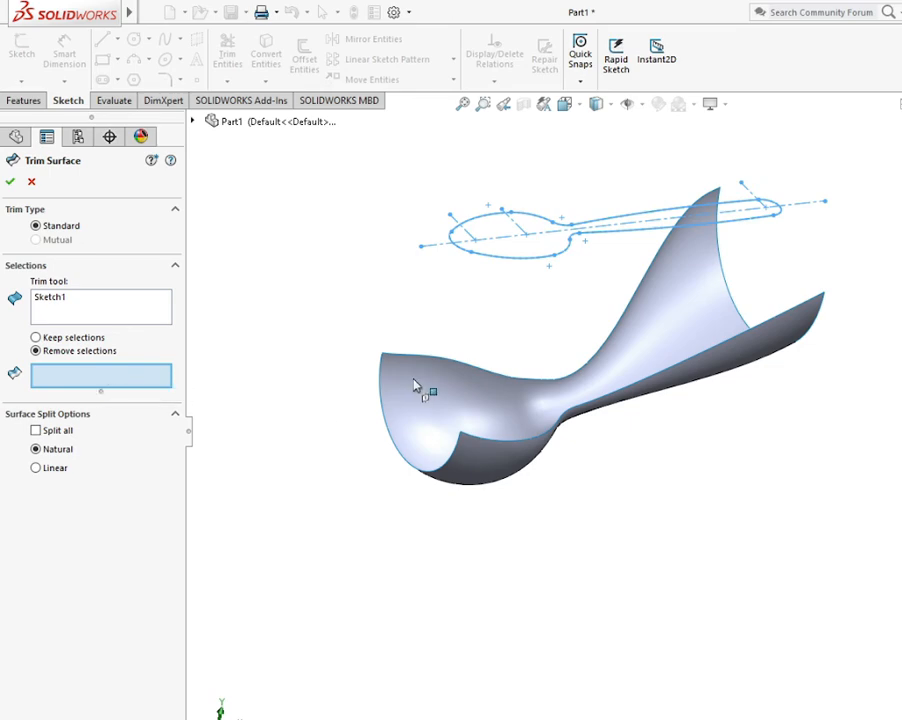
{"action": "left_click", "coordinate": [428, 400]}
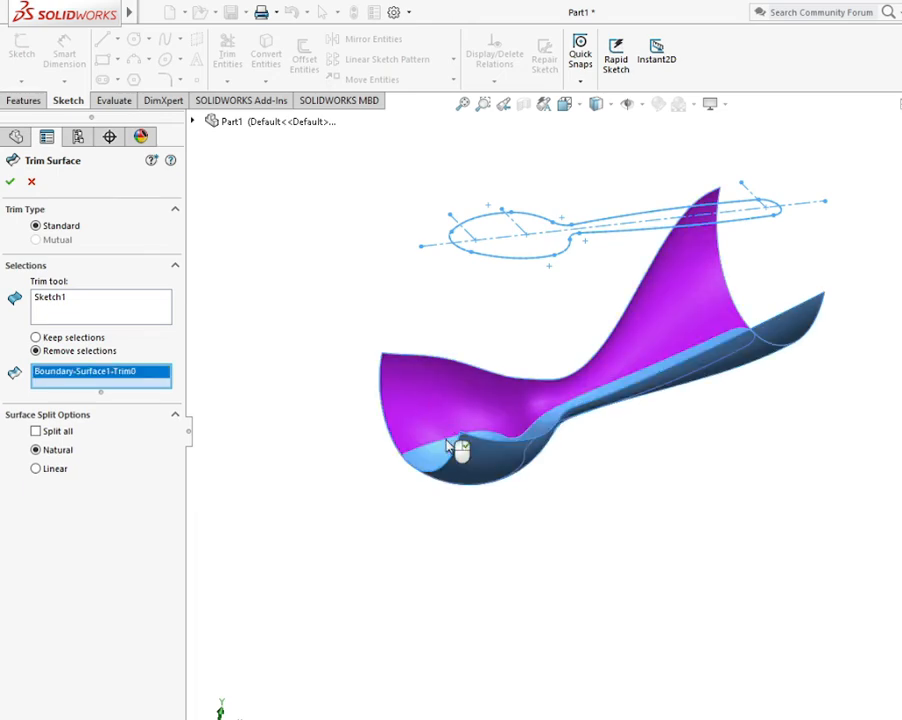
{"action": "middle_click_drag", "start_coordinate": [370, 491], "coordinate": [427, 490]}
{"action": "left_click", "coordinate": [579, 453]}
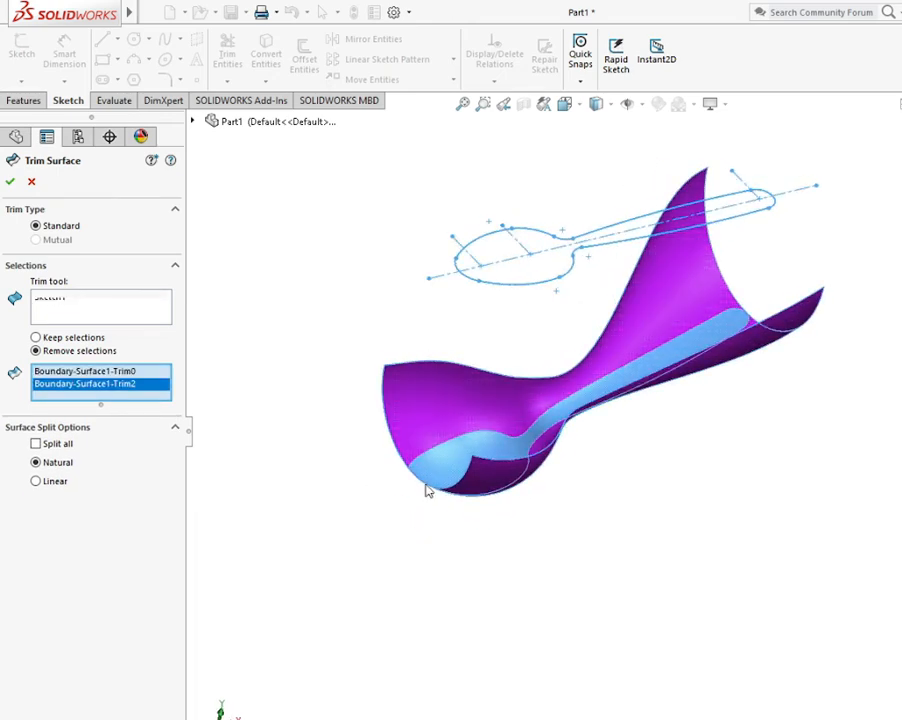
{"action": "left_click", "coordinate": [10, 182]}
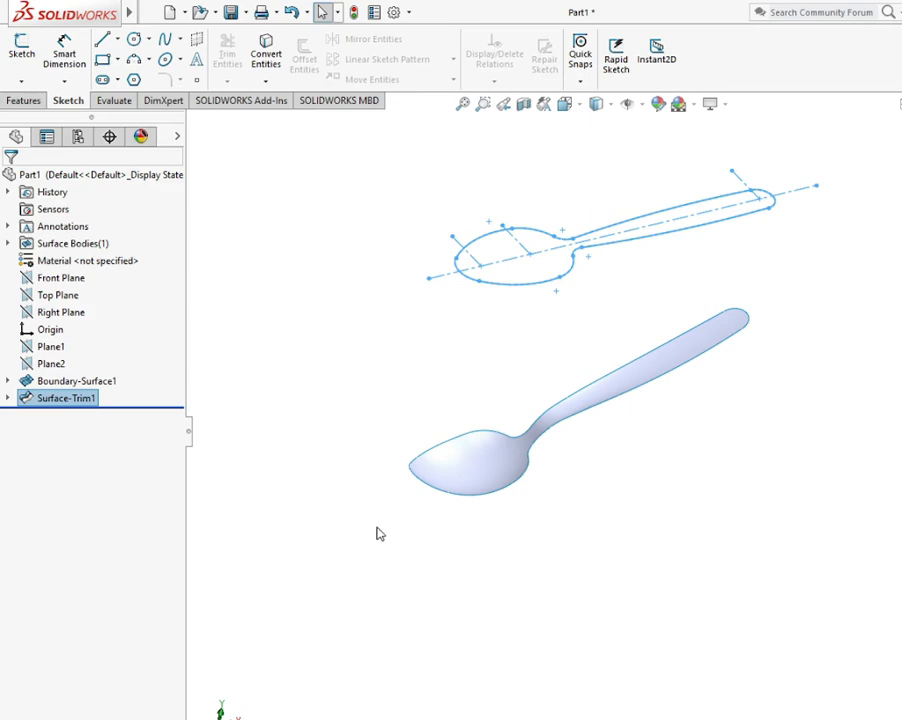
Thicken the trimmed spoon surface by 1 mm.
{"action": "mouse_move", "coordinate": [421, 552]}
{"action": "middle_mouse_down"}
{"action": "mouse_move", "coordinate": [413, 500]}
{"action": "mouse_move", "coordinate": [422, 554]}
{"action": "mouse_move", "coordinate": [432, 555]}
{"action": "middle_mouse_up"}
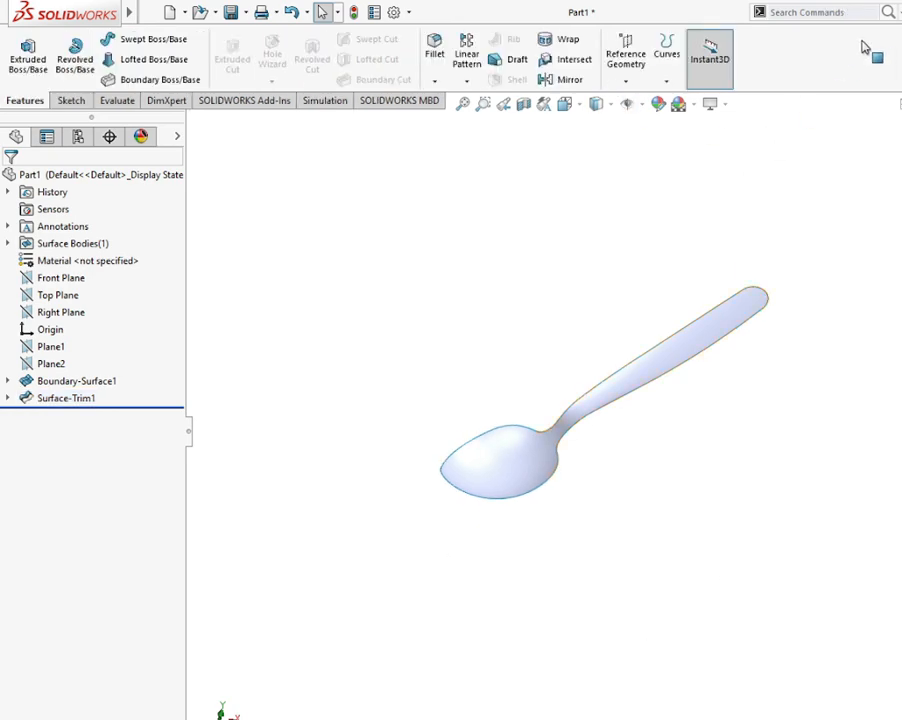
{"action": "left_click", "coordinate": [846, 13]}
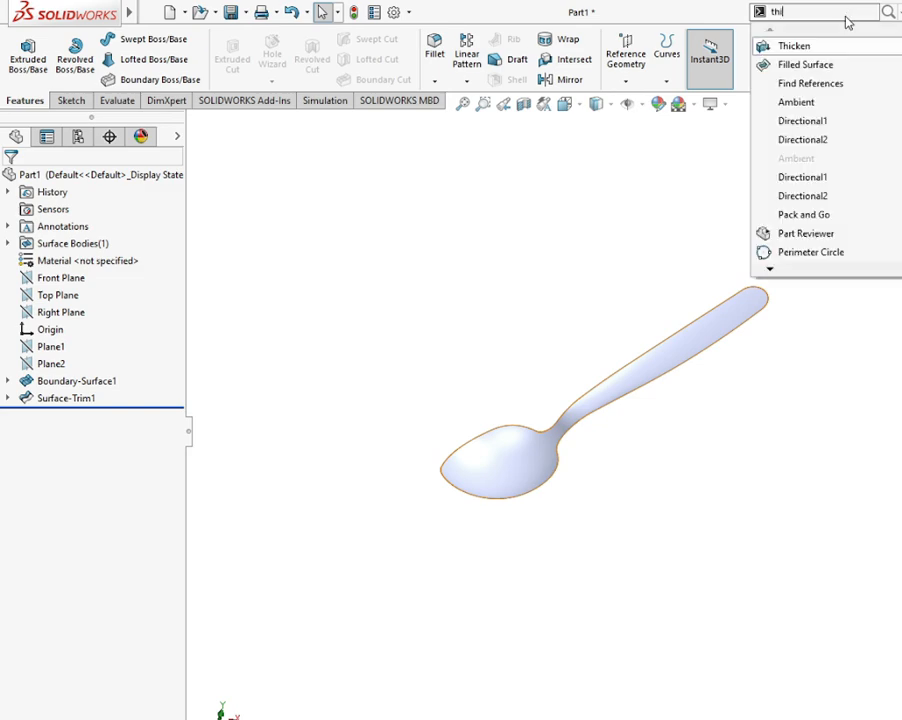
{"action": "left_click", "coordinate": [840, 47]}
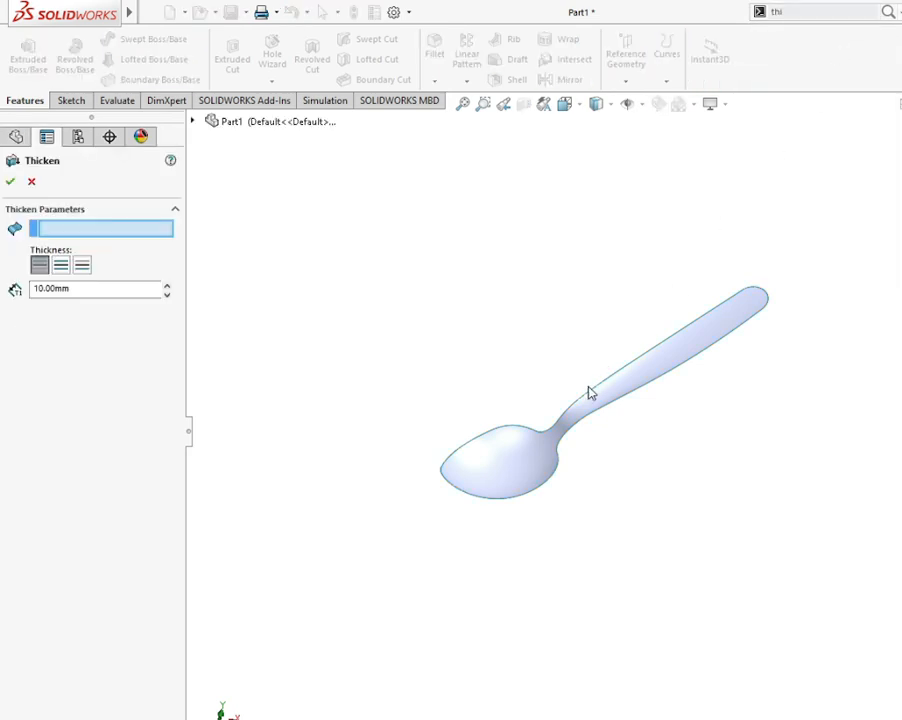
{"action": "left_click", "coordinate": [480, 465]}
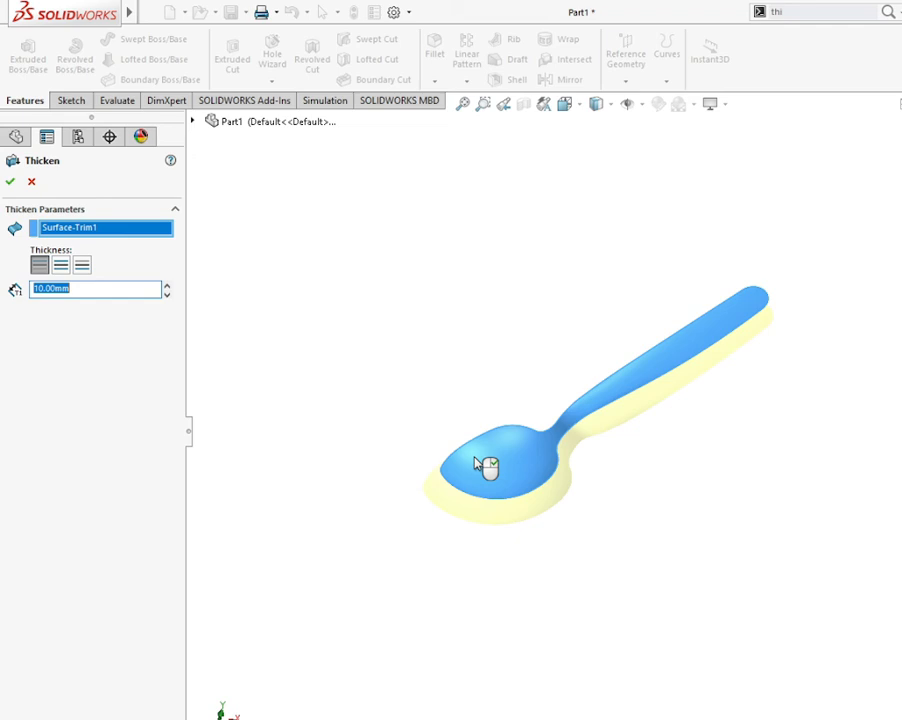
{"action": "left_click", "coordinate": [43, 289]}
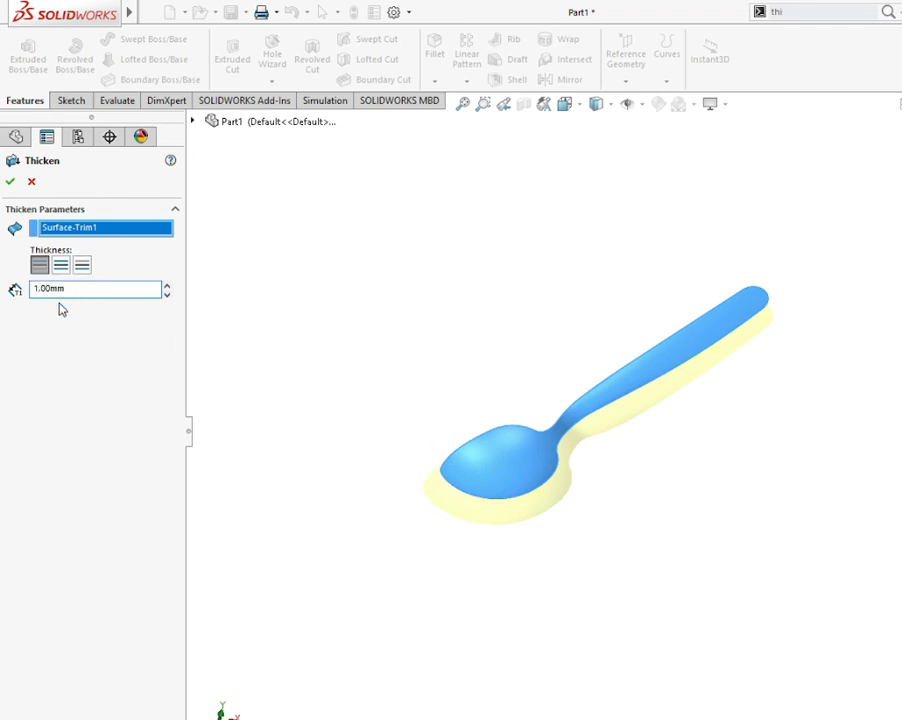
{"action": "left_click", "coordinate": [10, 181]}
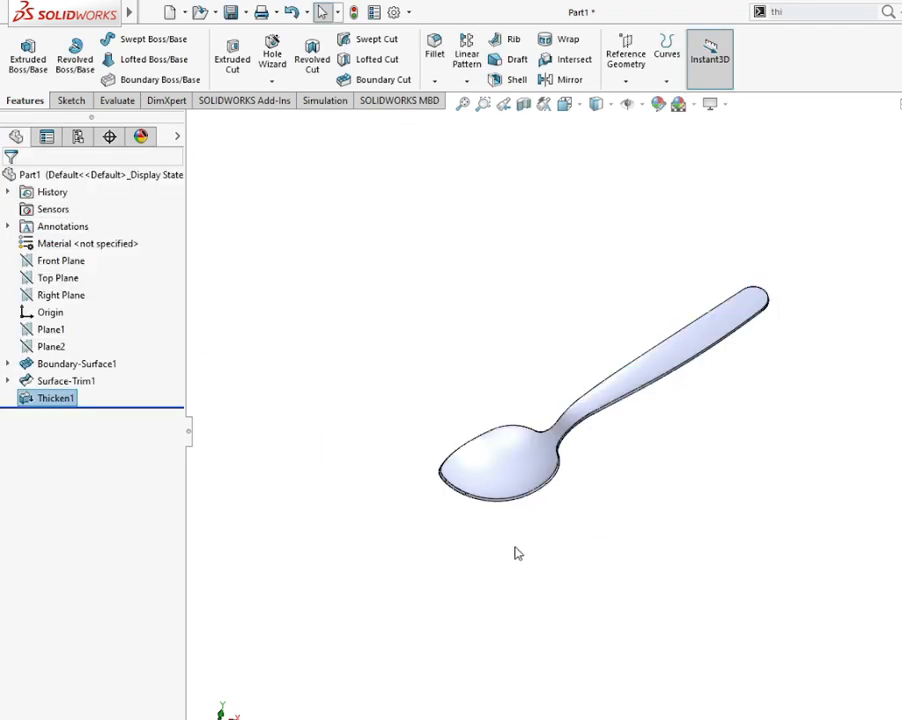
Apply the polished steel metal appearance to the thickened spoon.
{"action": "middle_click_drag", "start_coordinate": [517, 553], "coordinate": [538, 514]}
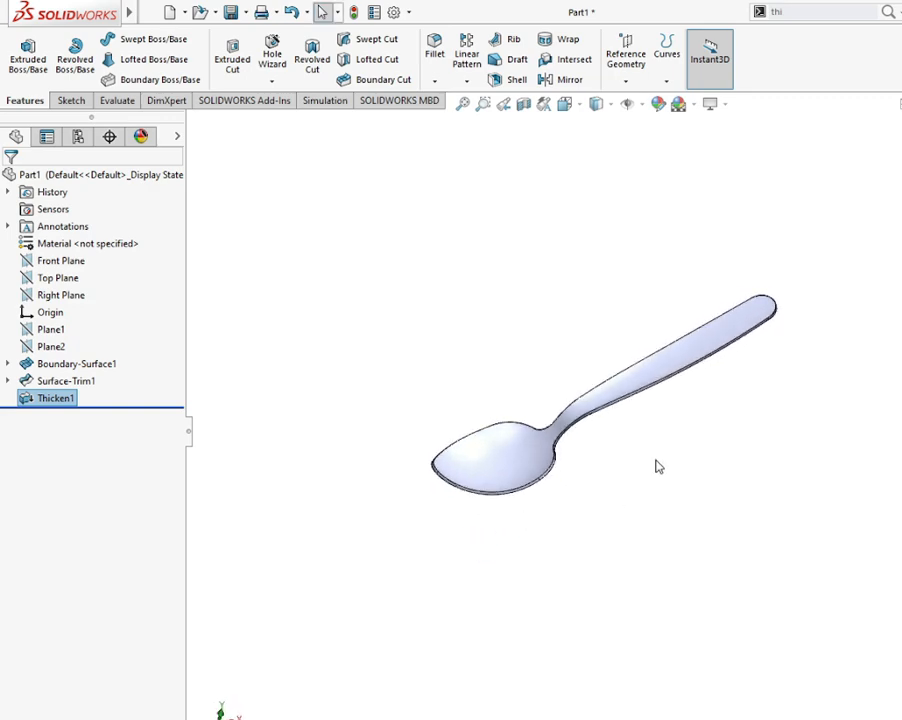
{"action": "left_click", "coordinate": [658, 104]}
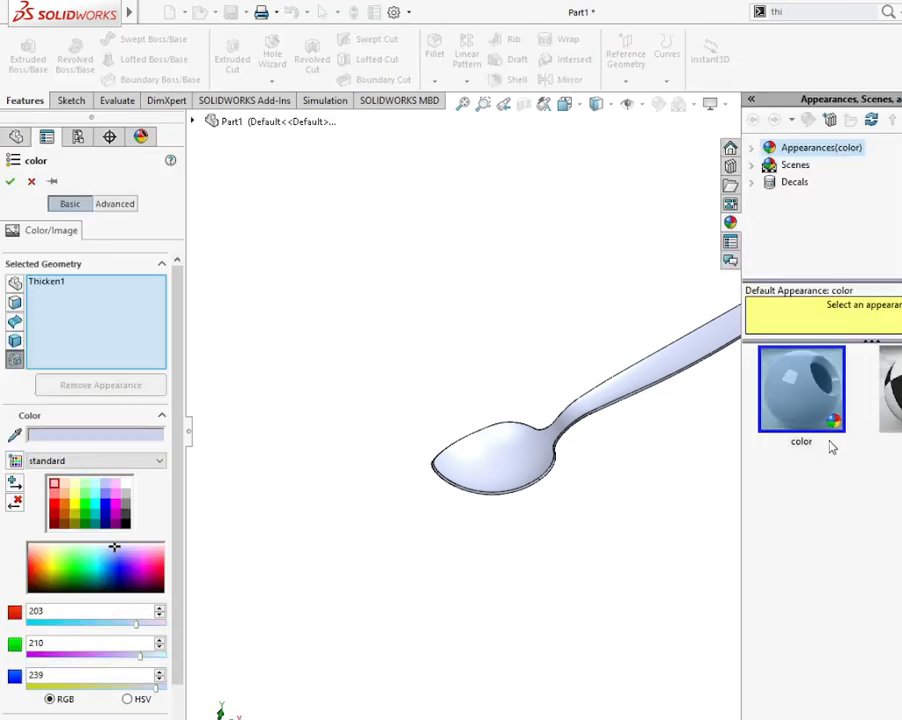
{"action": "left_click", "coordinate": [751, 147]}
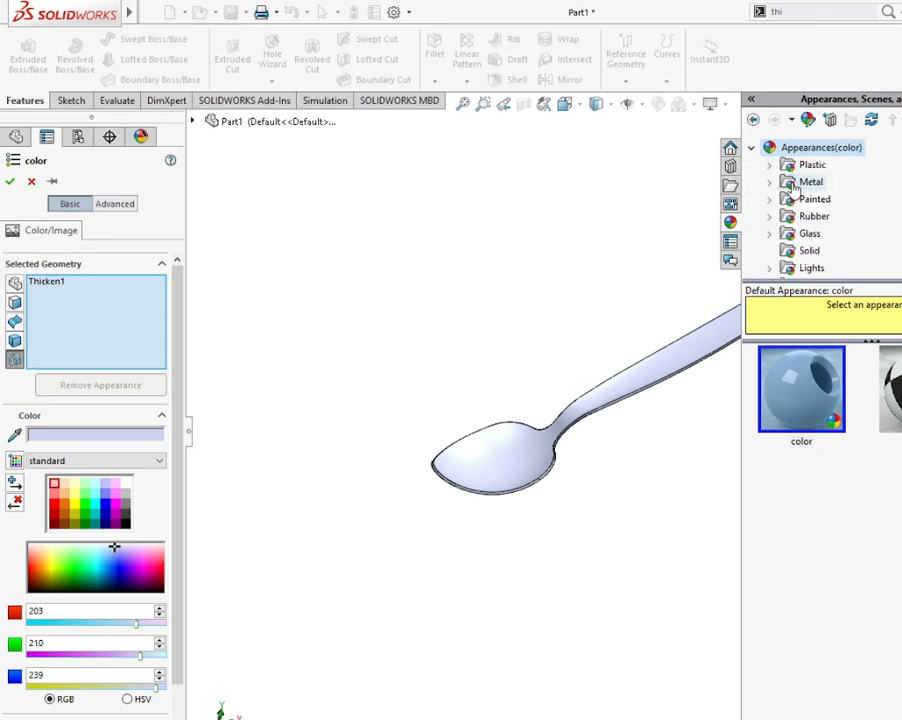
{"action": "left_click", "coordinate": [810, 181]}
{"action": "left_click", "coordinate": [818, 418]}
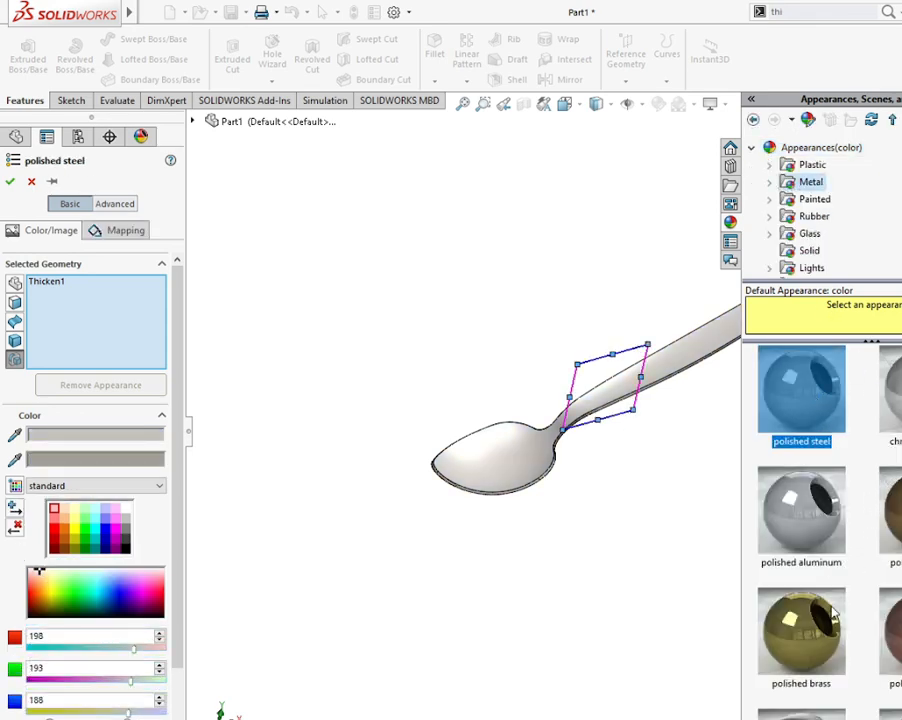
Try the polished gold and shiny galvanized appearances on the spoon and return to polished steel.
{"action": "scroll", "coordinate": [865, 587], "scroll_direction": "down", "scroll_amount": 1}
{"action": "left_click", "coordinate": [891, 688]}
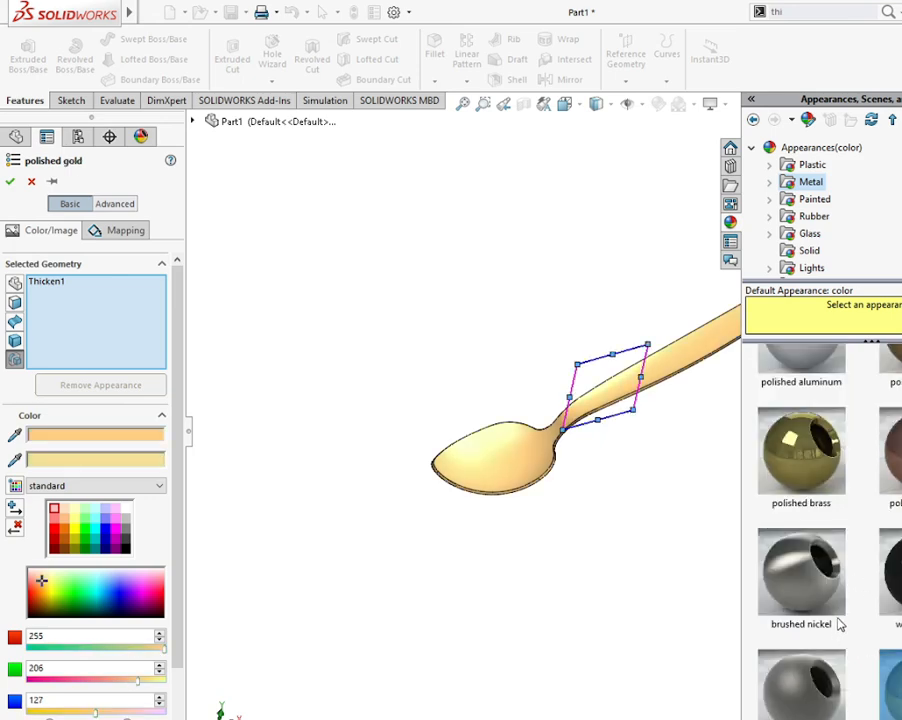
{"action": "mouse_move", "coordinate": [815, 592]}
{"action": "scroll", "coordinate": [879, 655], "scroll_direction": "down", "scroll_amount": 2}
{"action": "left_click", "coordinate": [826, 706]}
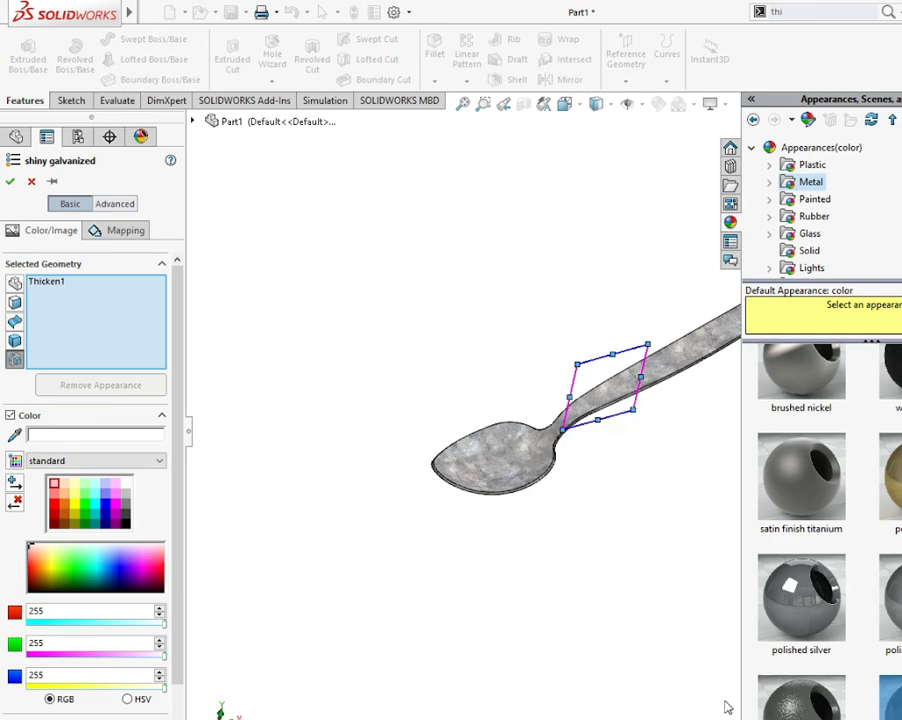
{"action": "scroll", "coordinate": [868, 590], "scroll_direction": "up", "scroll_amount": 3}
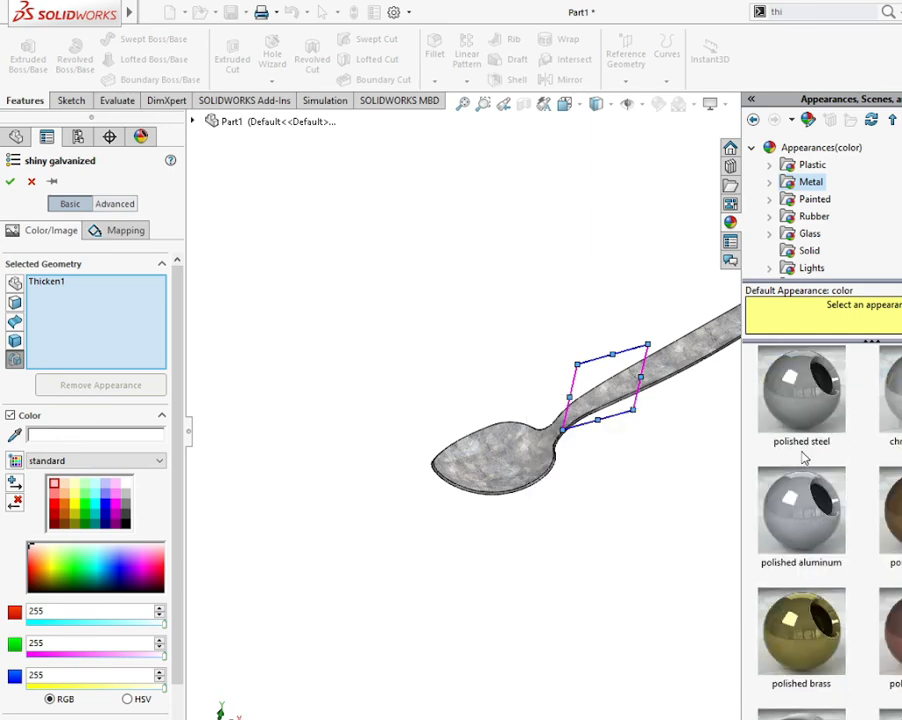
{"action": "left_click", "coordinate": [778, 407]}
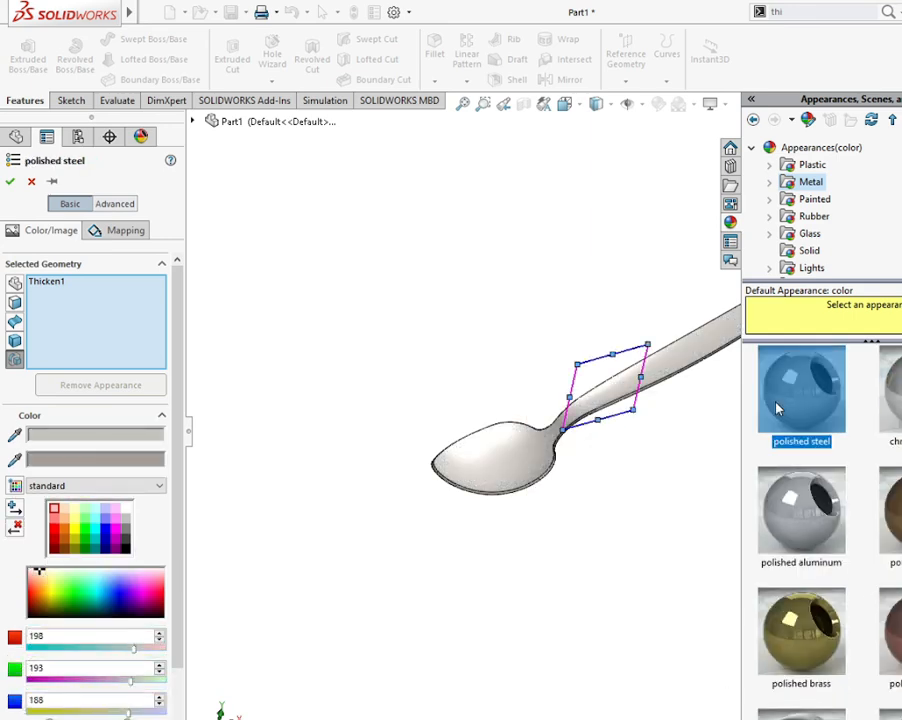
{"action": "mouse_move", "coordinate": [778, 407]}
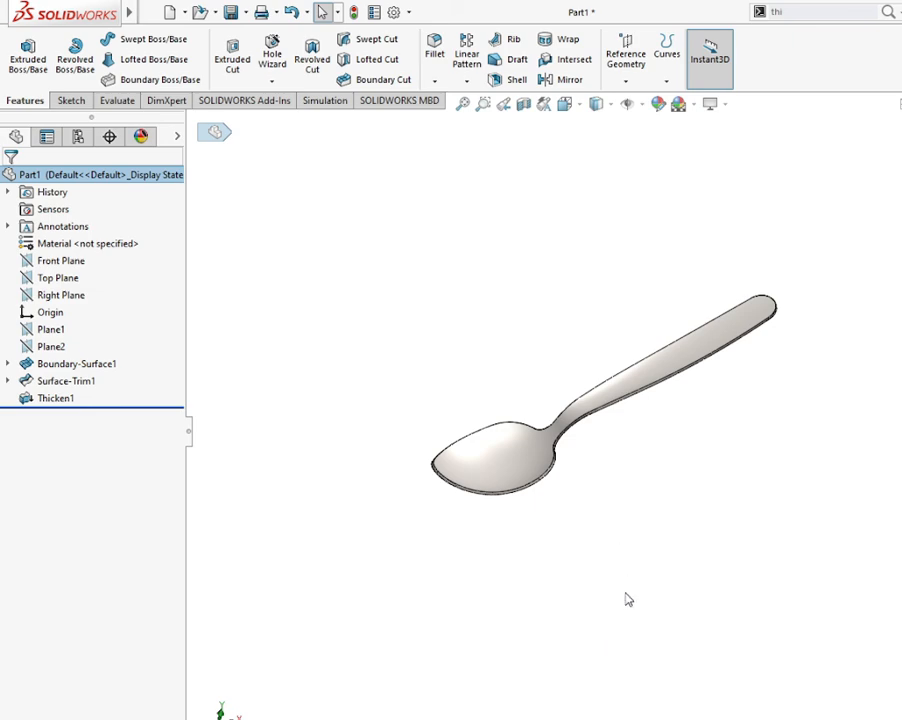
Collapse the feature tree and examine the finished spoon up close.
{"action": "scroll", "coordinate": [655, 471], "scroll_direction": "down", "scroll_amount": 3}
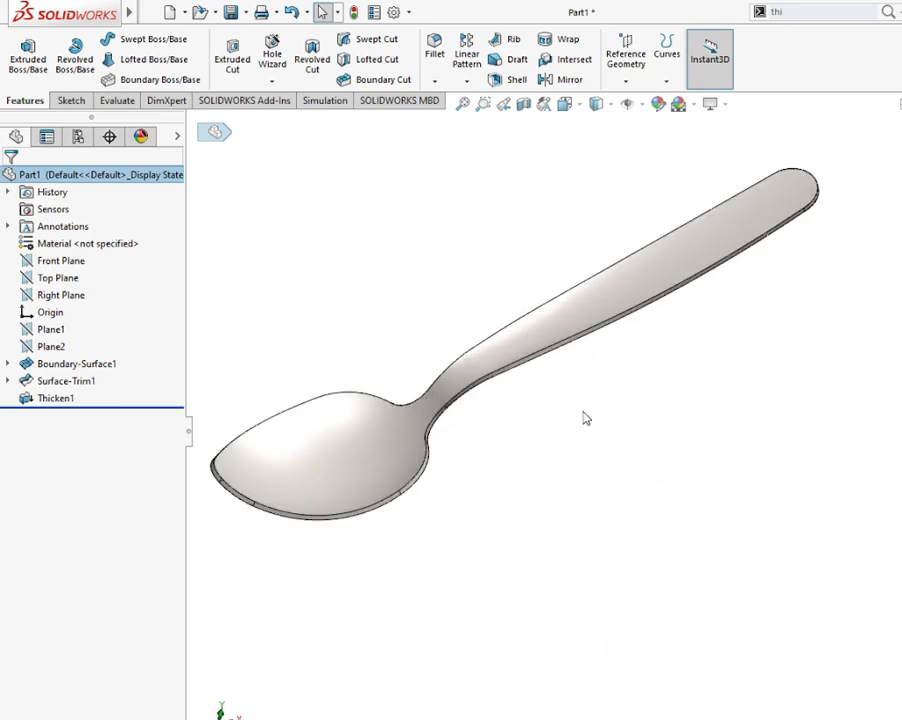
{"action": "scroll", "coordinate": [262, 263], "scroll_direction": "down", "scroll_amount": 2}
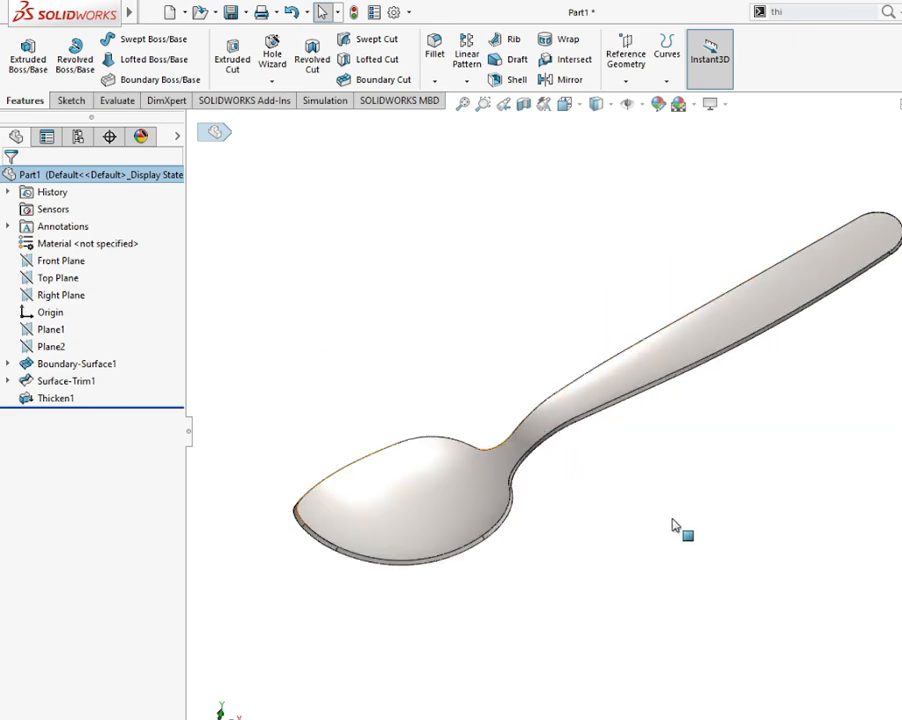
{"action": "left_click", "coordinate": [188, 431]}
{"action": "mouse_move", "coordinate": [452, 602]}
{"action": "middle_mouse_down"}
{"action": "mouse_move", "coordinate": [459, 598]}
{"action": "mouse_move", "coordinate": [421, 594]}
{"action": "mouse_move", "coordinate": [438, 597]}
{"action": "middle_mouse_up"}
{"action": "key", "text": "Escape"}
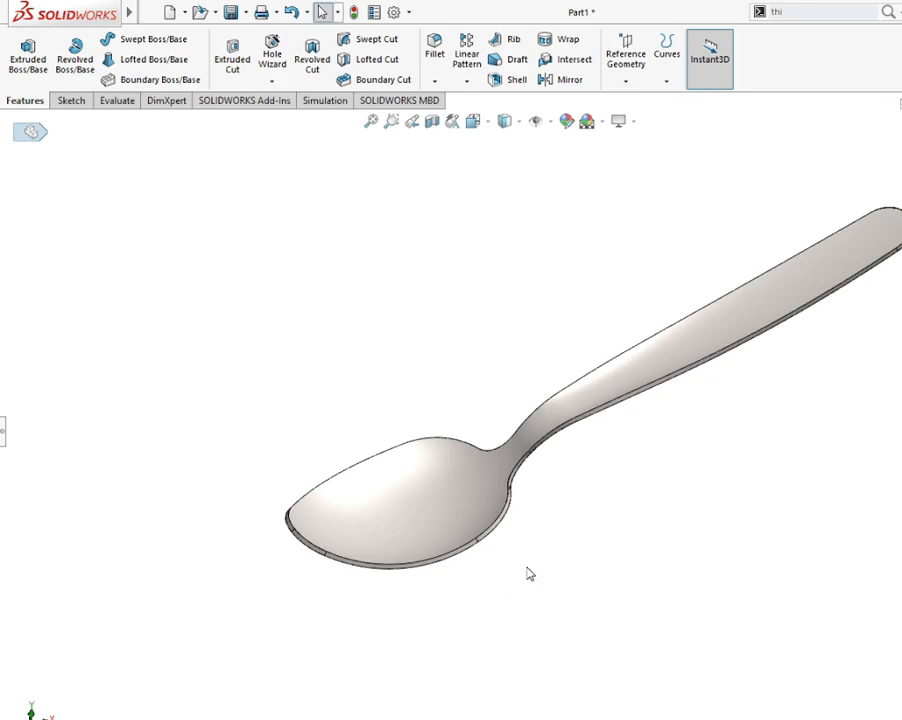